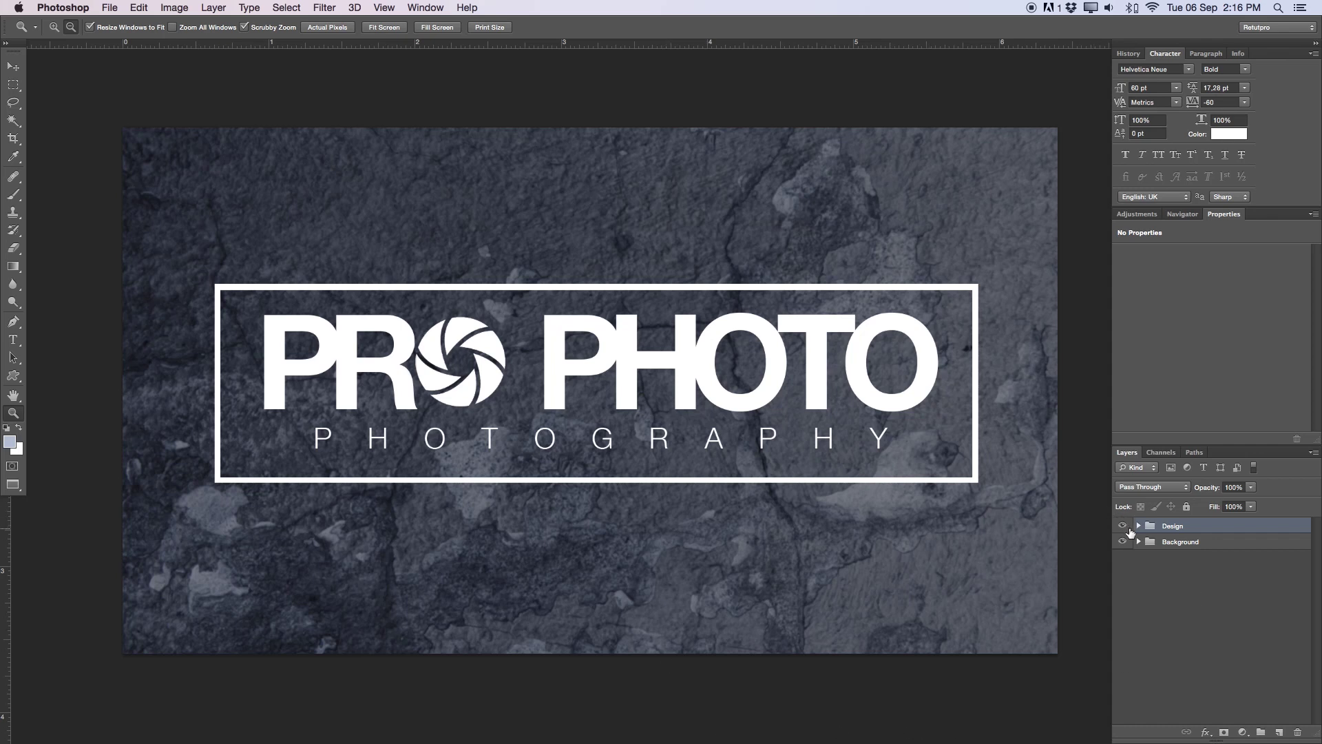
Step: Hide the PRO PHOTO logo and Background sublayers, then delete the Hue/Saturation 1 adjustment
{"action": "left_click", "coordinate": [1125, 526]}
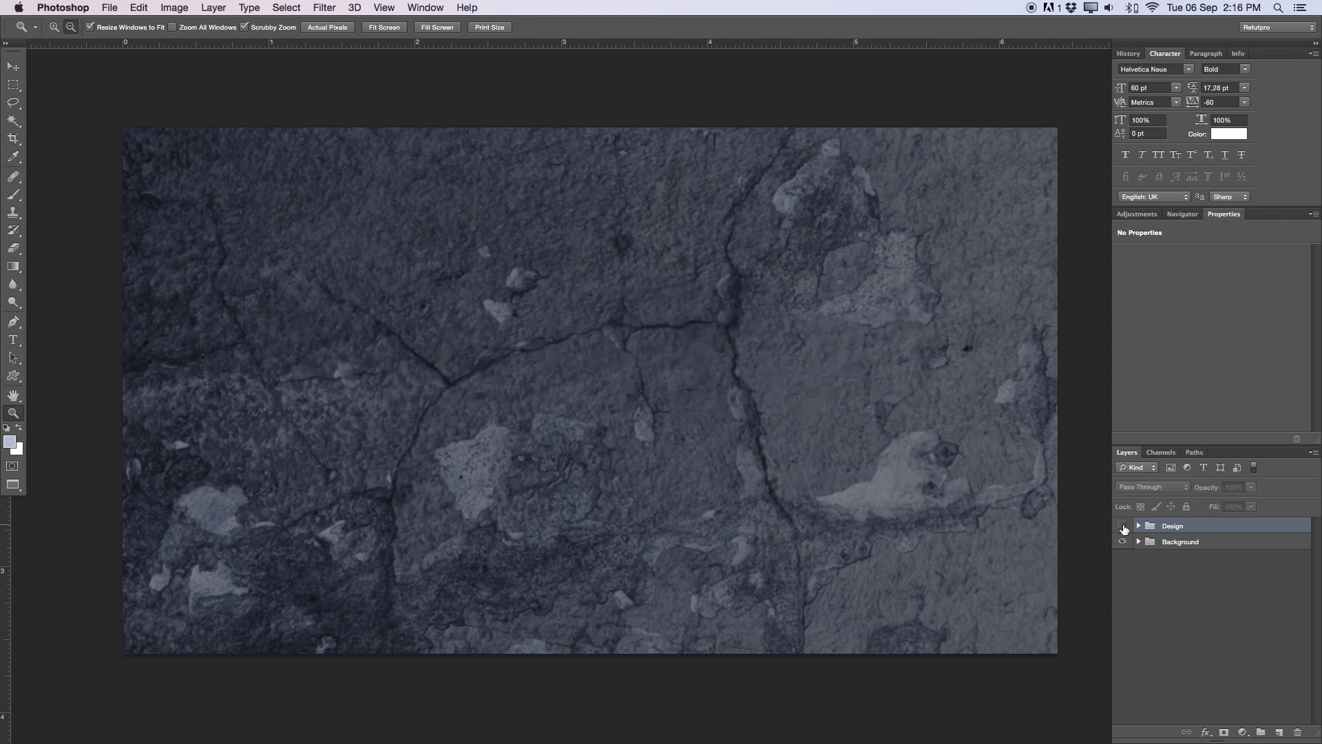
{"action": "left_click", "coordinate": [1140, 542]}
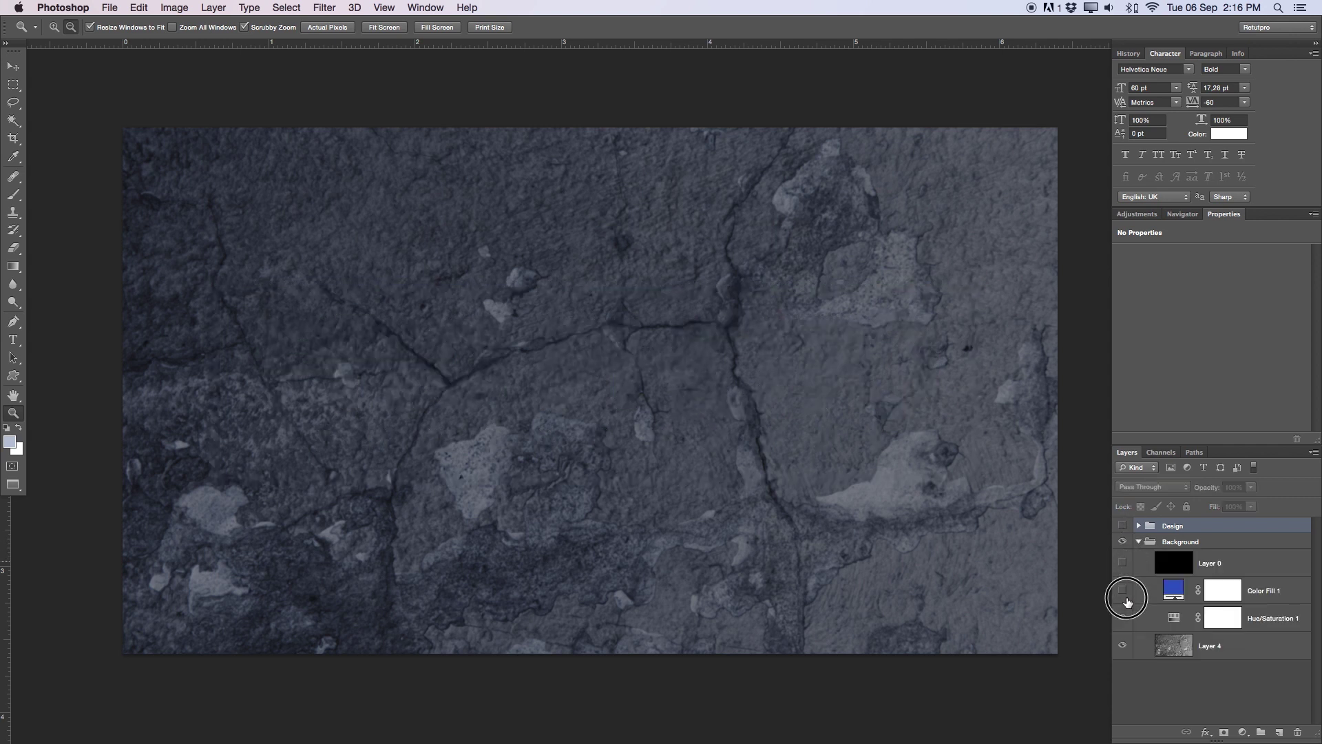
{"action": "left_click_drag", "start_coordinate": [1124, 564], "coordinate": [1123, 620]}
{"action": "left_click", "coordinate": [1211, 646]}
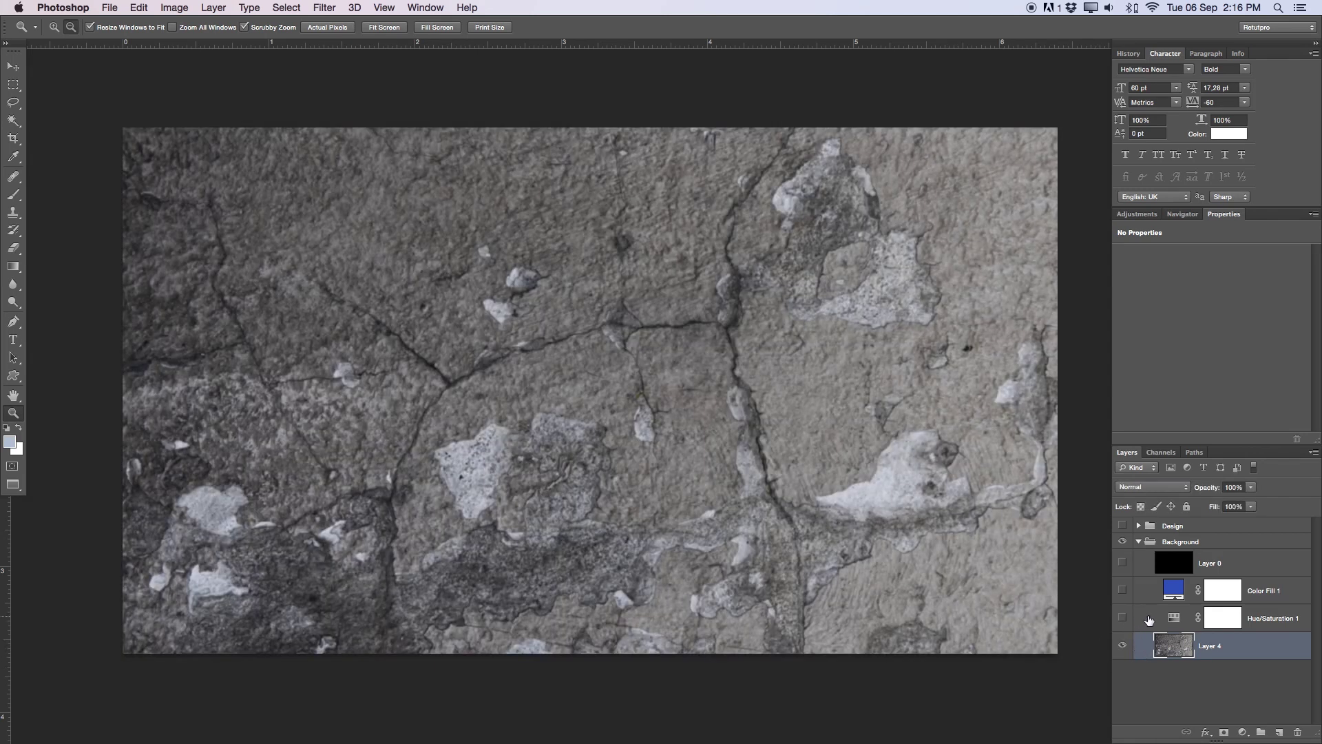
{"action": "left_click", "coordinate": [1178, 619]}
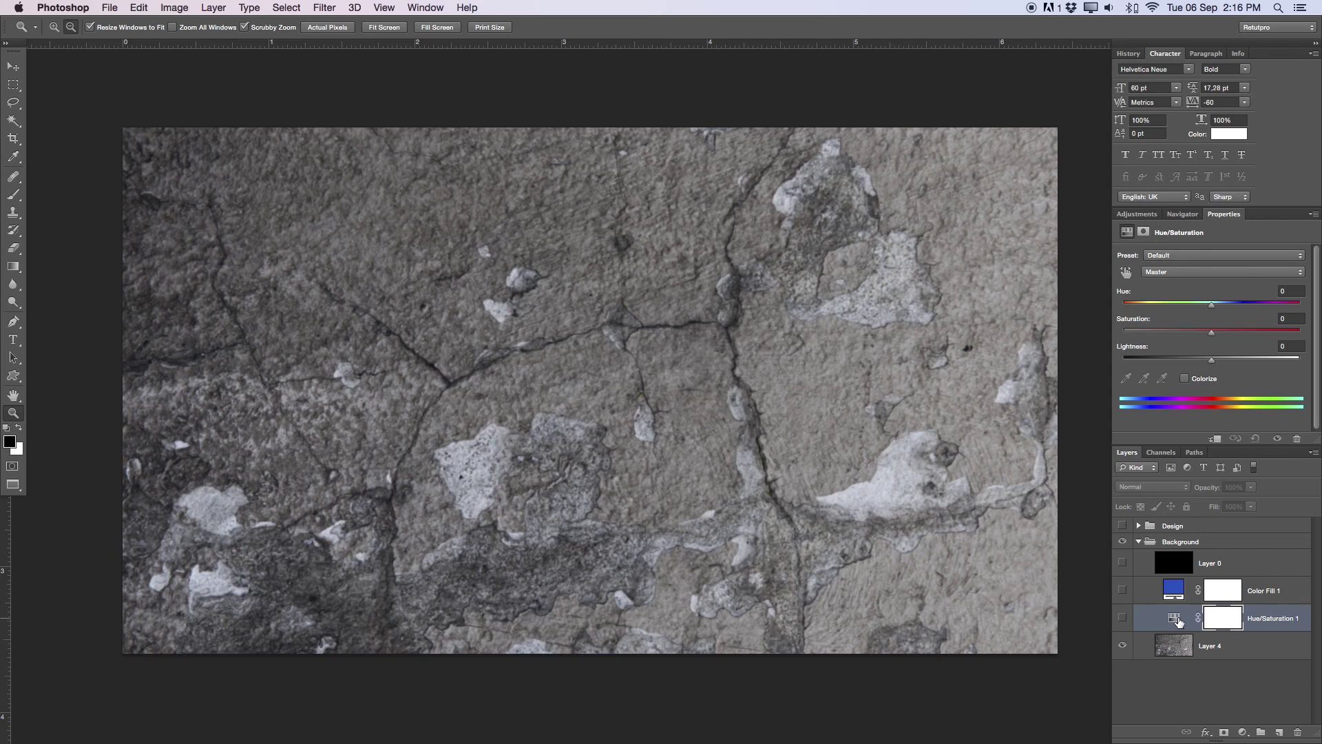
{"action": "key", "text": "BackSpace"}
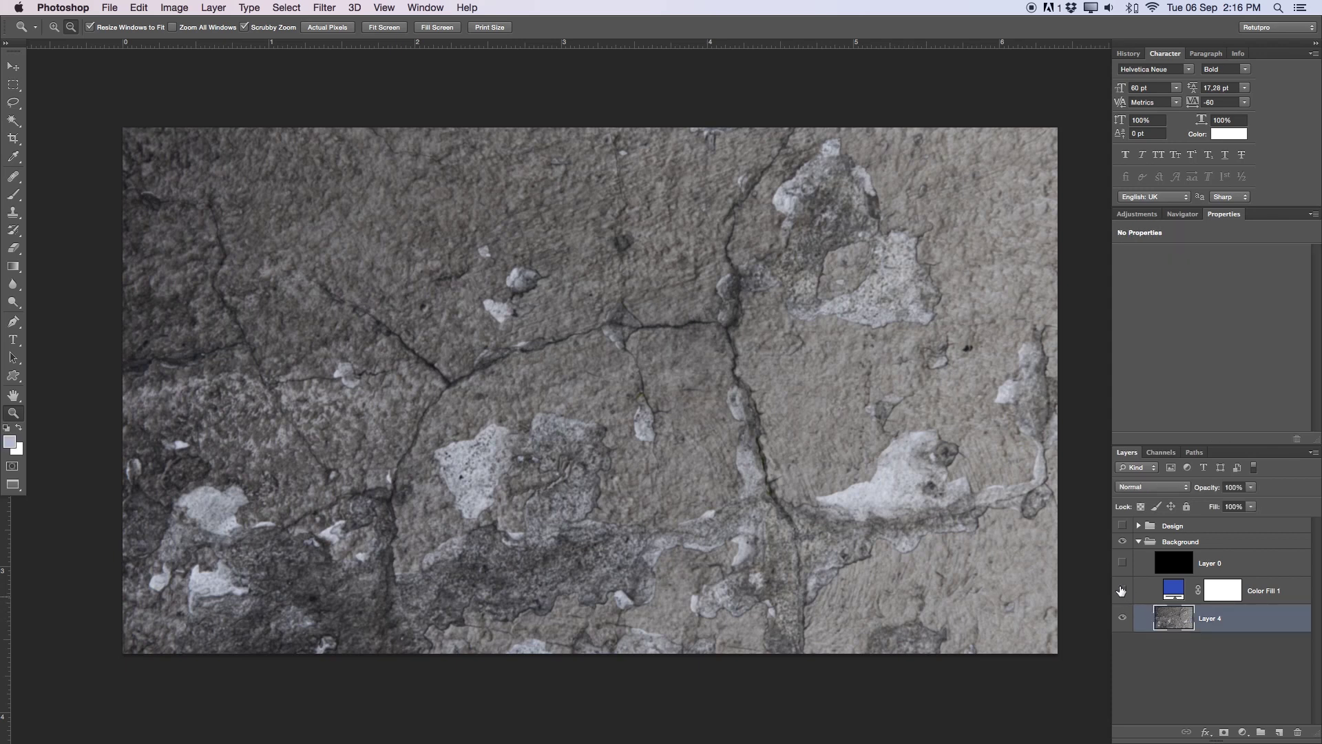
Step: Show Color Fill 1 and black Layer 0 again, collapse Background, and redisplay the logo
{"action": "left_click", "coordinate": [1151, 592]}
{"action": "left_click", "coordinate": [1124, 592]}
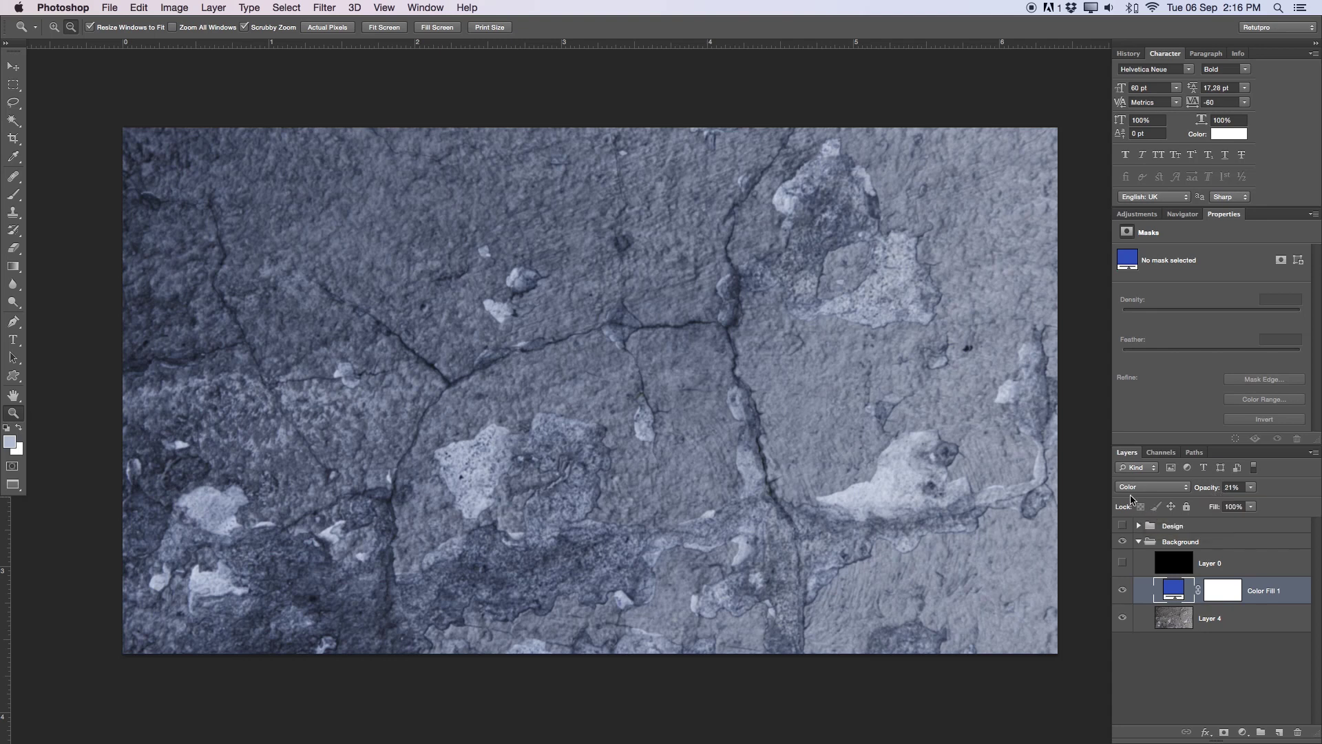
{"action": "left_click", "coordinate": [1225, 563]}
{"action": "left_click", "coordinate": [1125, 563]}
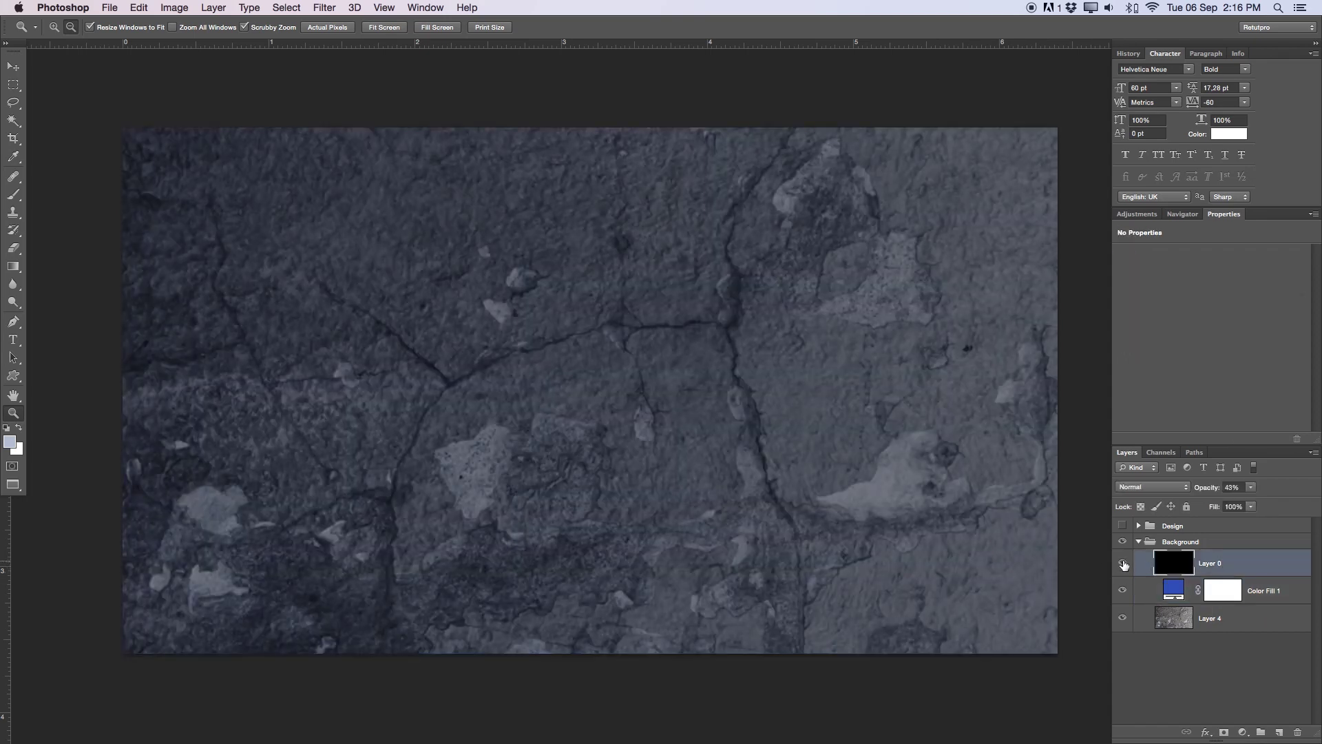
{"action": "left_click", "coordinate": [1125, 526]}
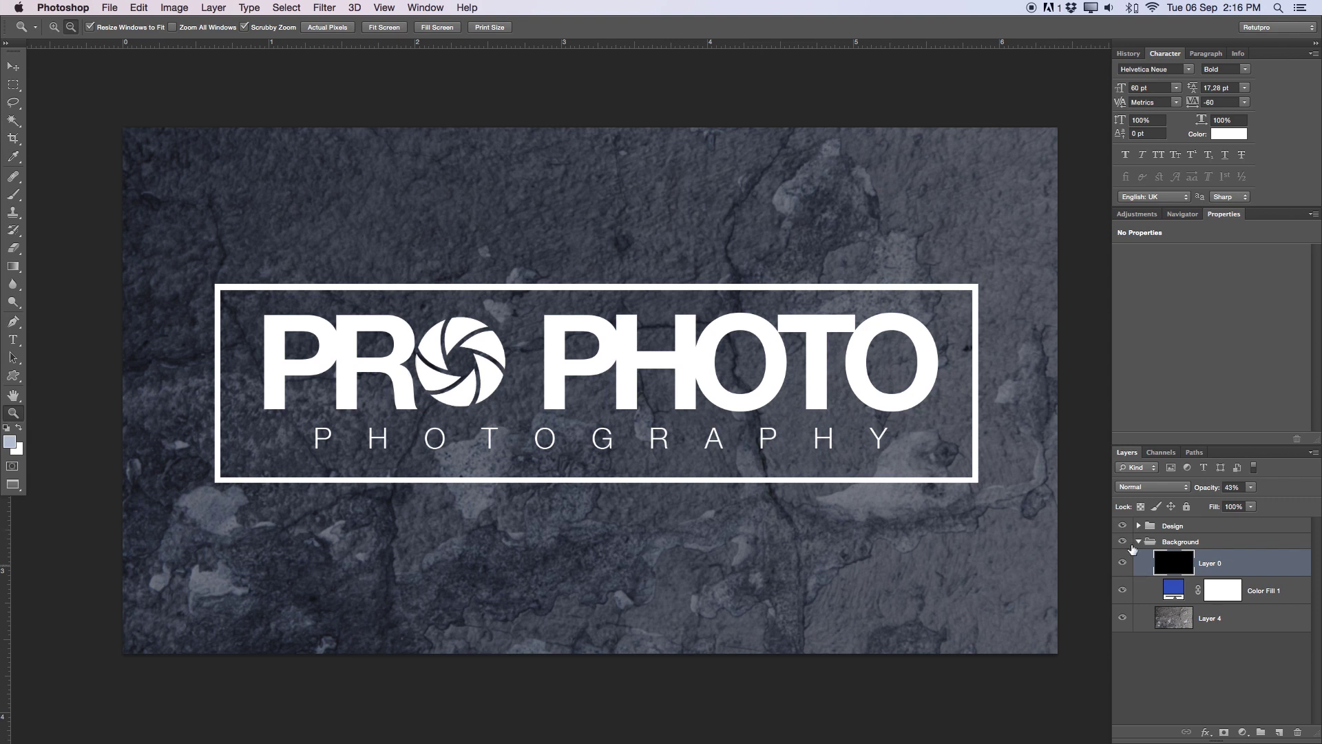
{"action": "left_click", "coordinate": [1124, 526]}
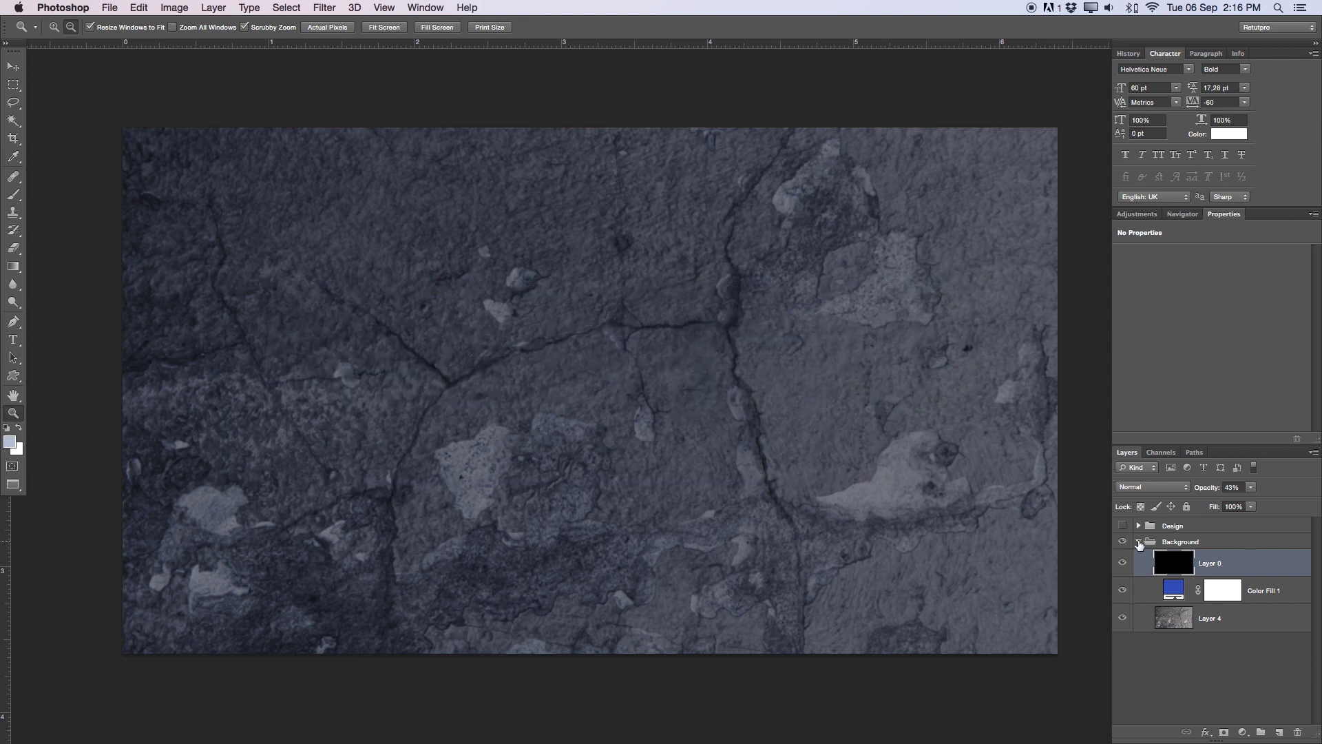
{"action": "left_click", "coordinate": [1140, 542]}
{"action": "left_click", "coordinate": [1125, 542]}
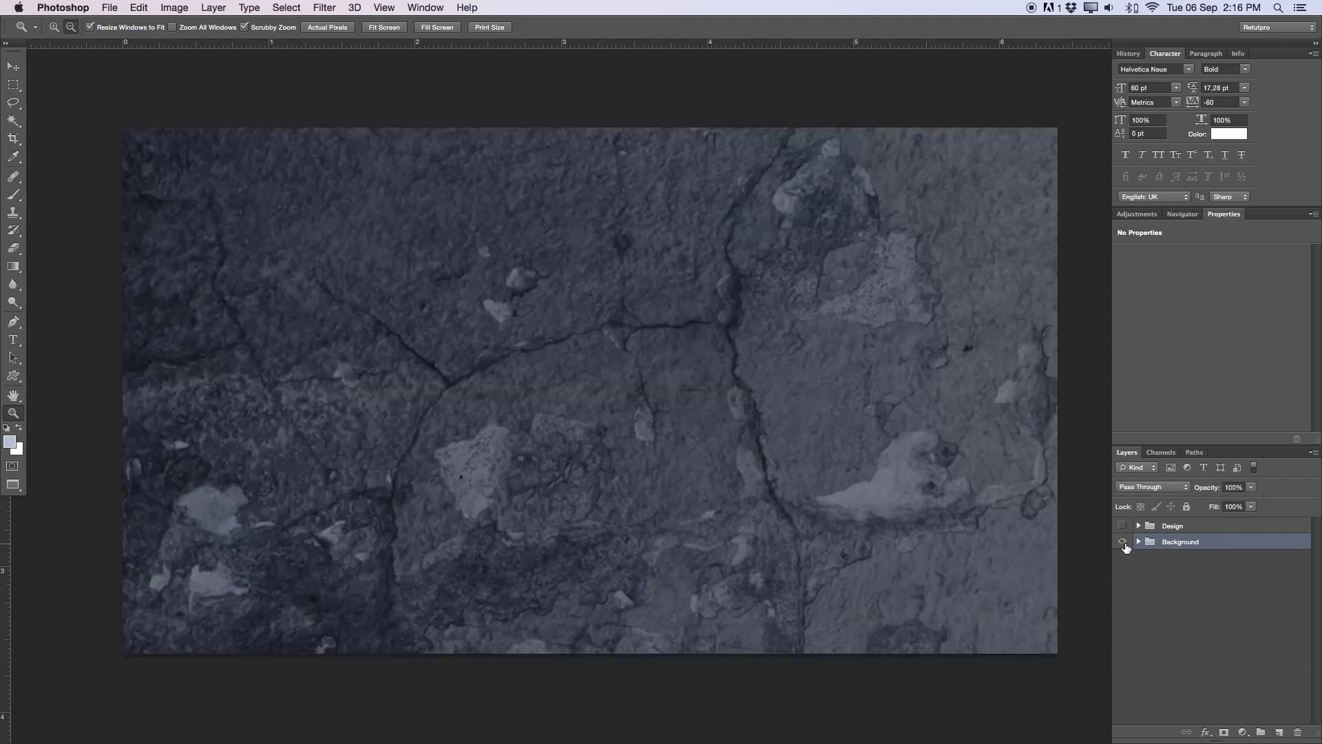
{"action": "left_click", "coordinate": [1124, 526]}
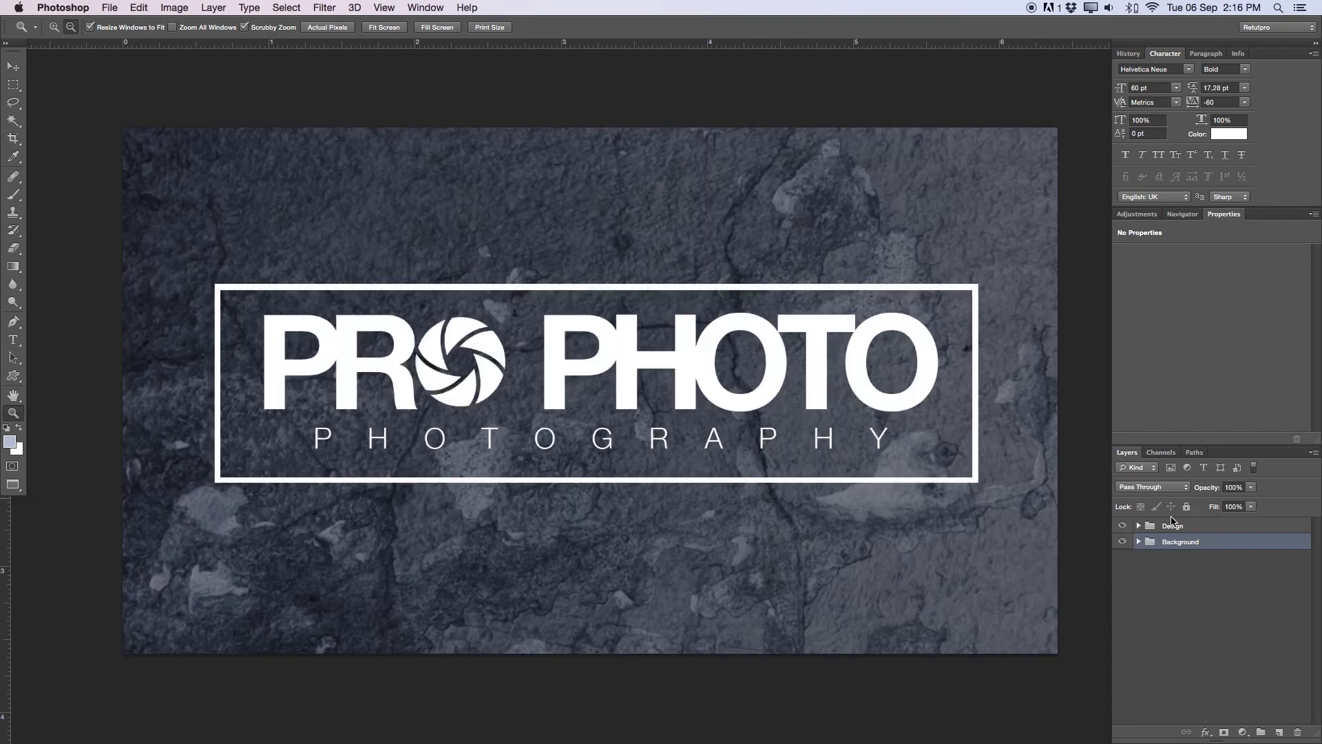
Step: Hide the logo group and type PRO PHOTO in a text box across the upper canvas
{"action": "left_click", "coordinate": [1124, 526]}
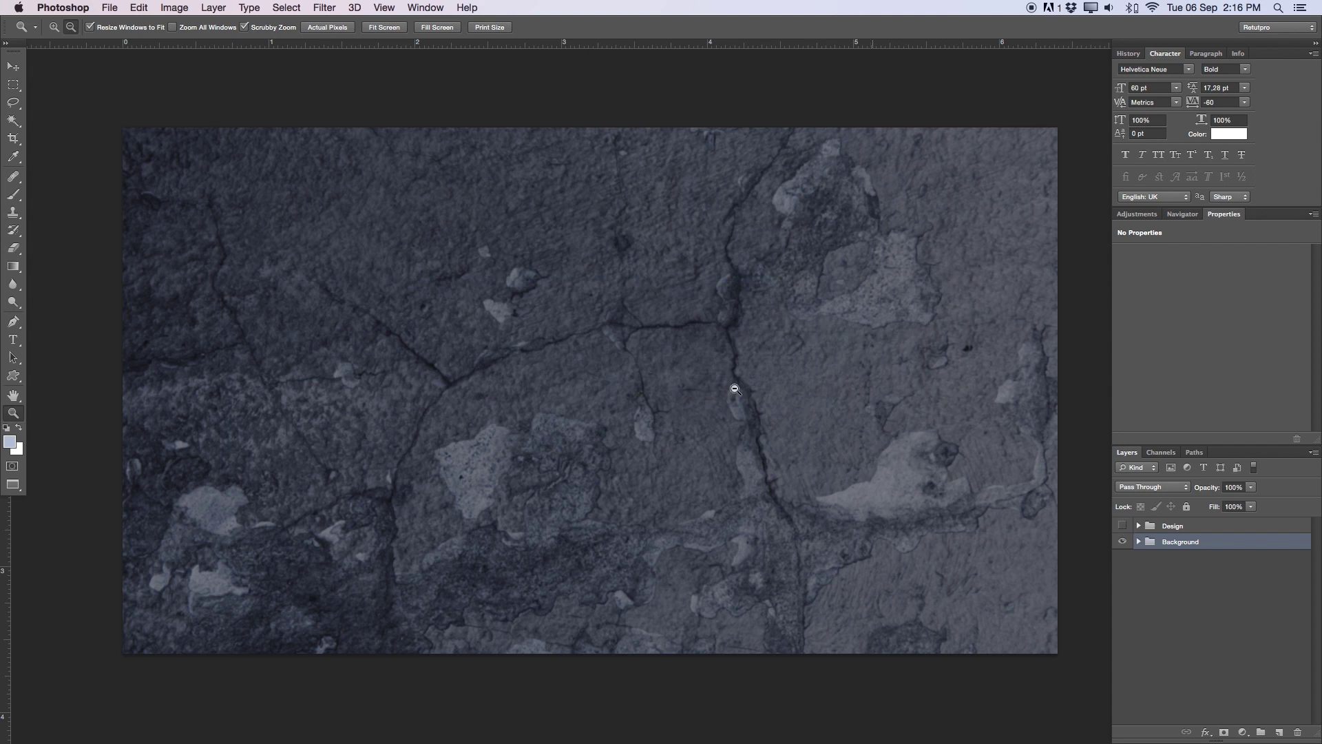
{"action": "left_click", "coordinate": [15, 339]}
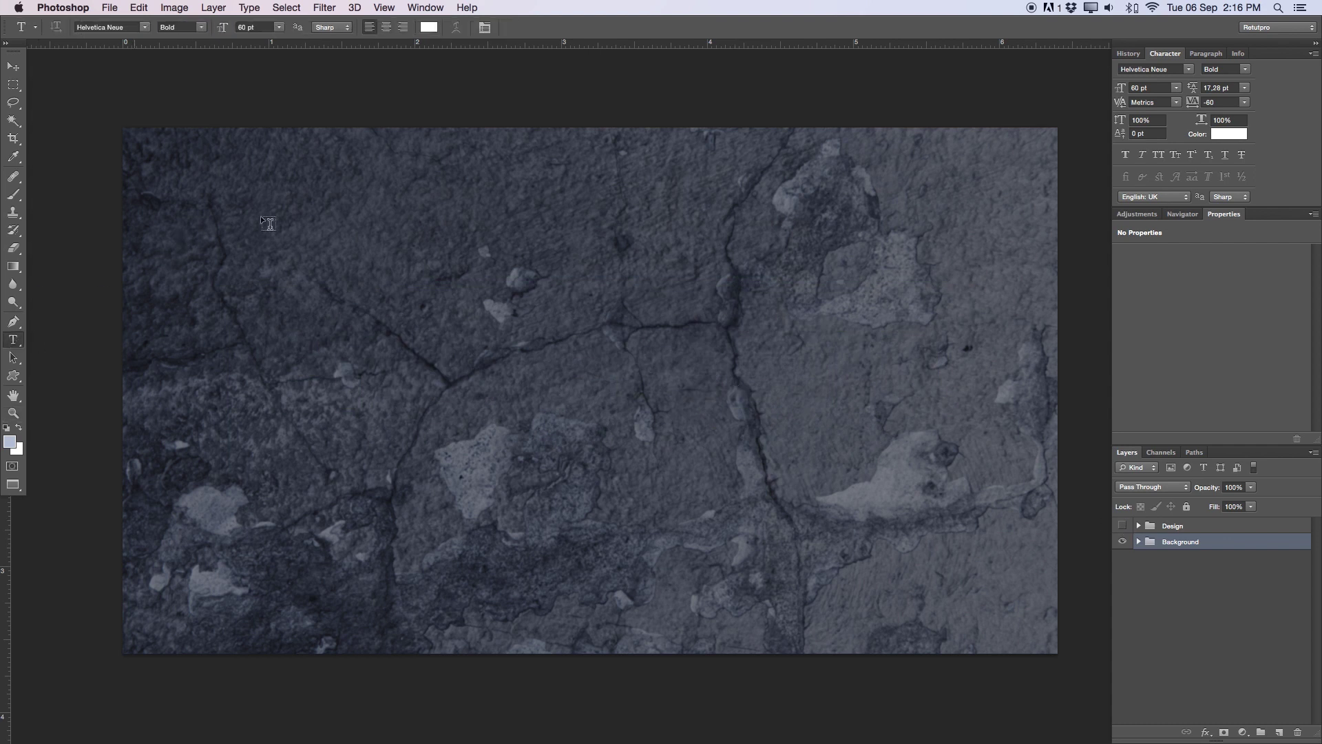
{"action": "left_click_drag", "start_coordinate": [215, 250], "coordinate": [1015, 566]}
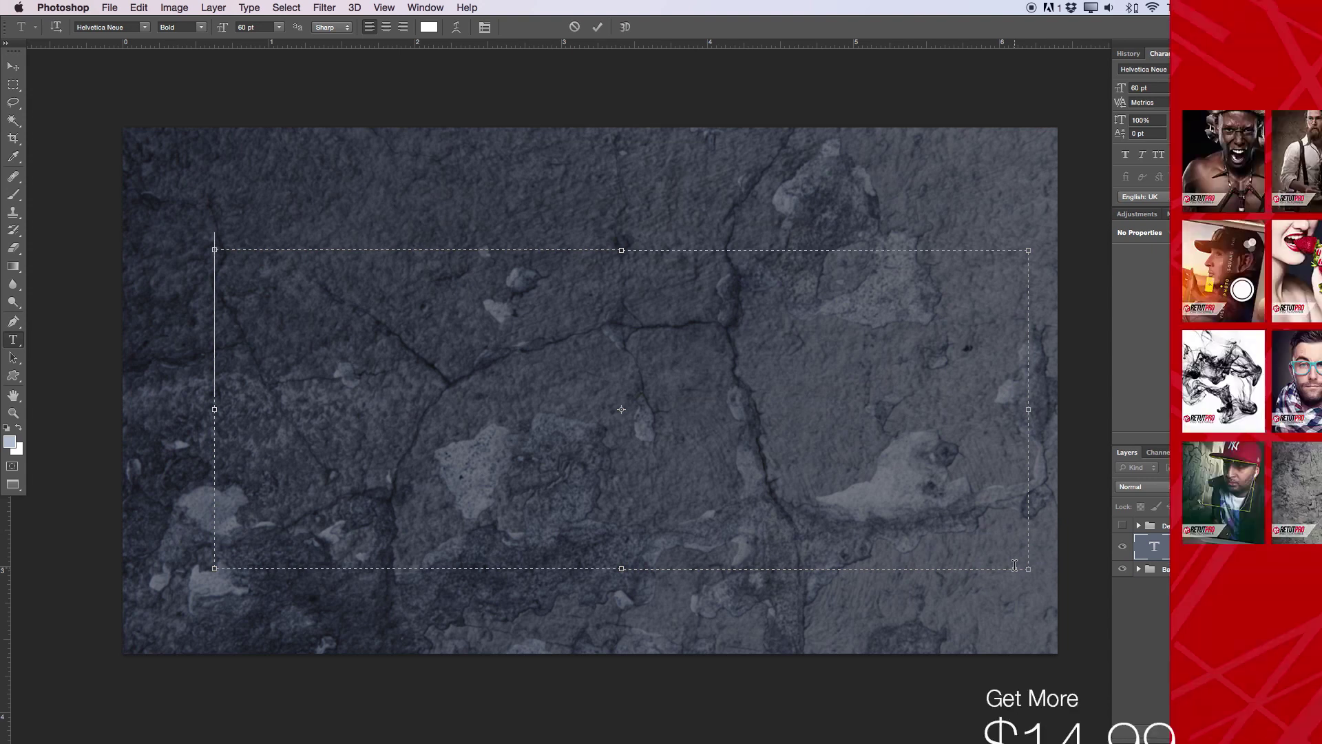
{"action": "type", "text": "PRO P"}
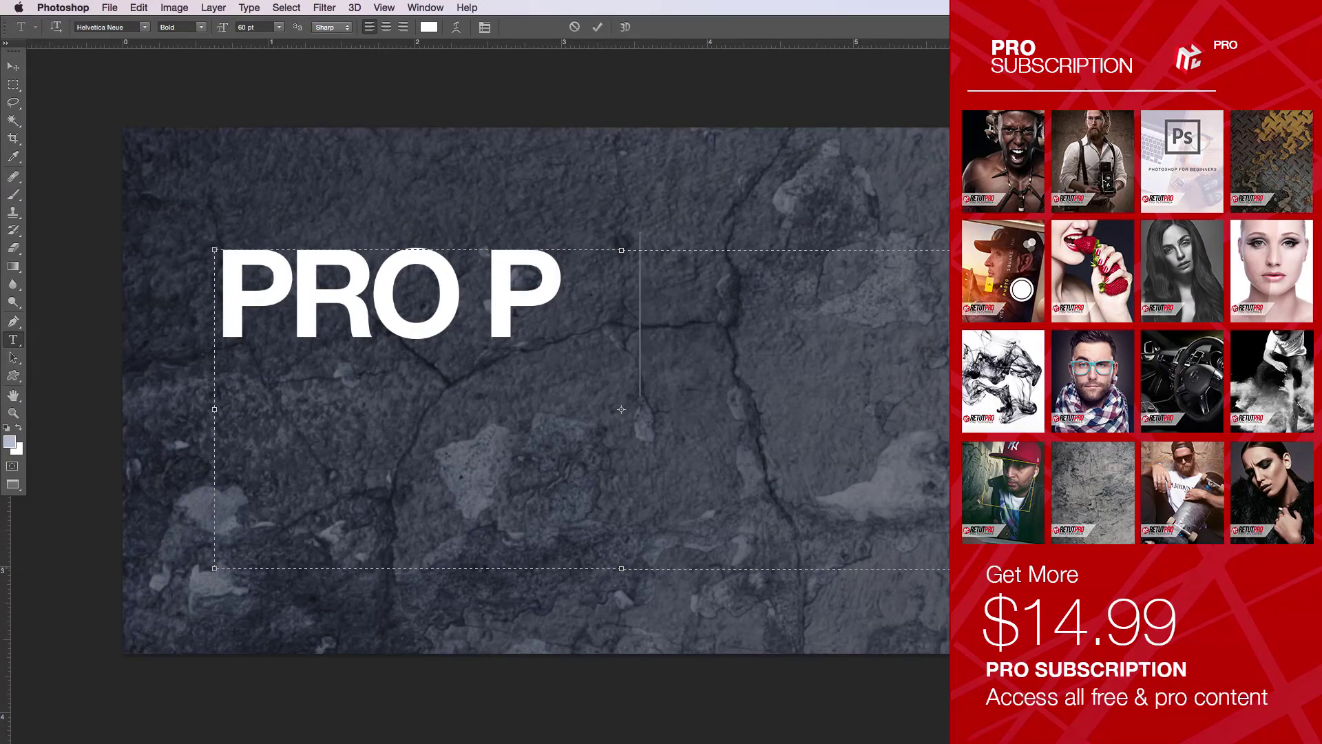
{"action": "type", "text": "HOTO"}
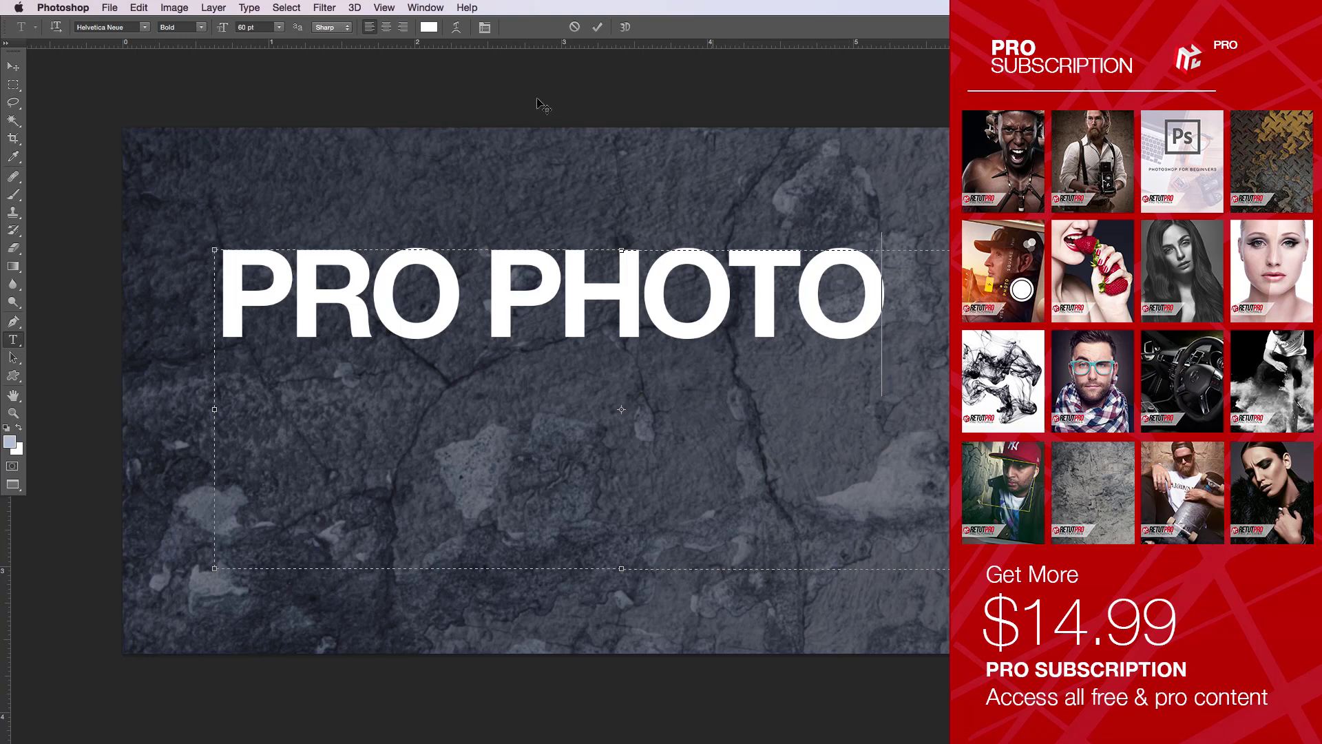
{"action": "key", "text": "super+a"}
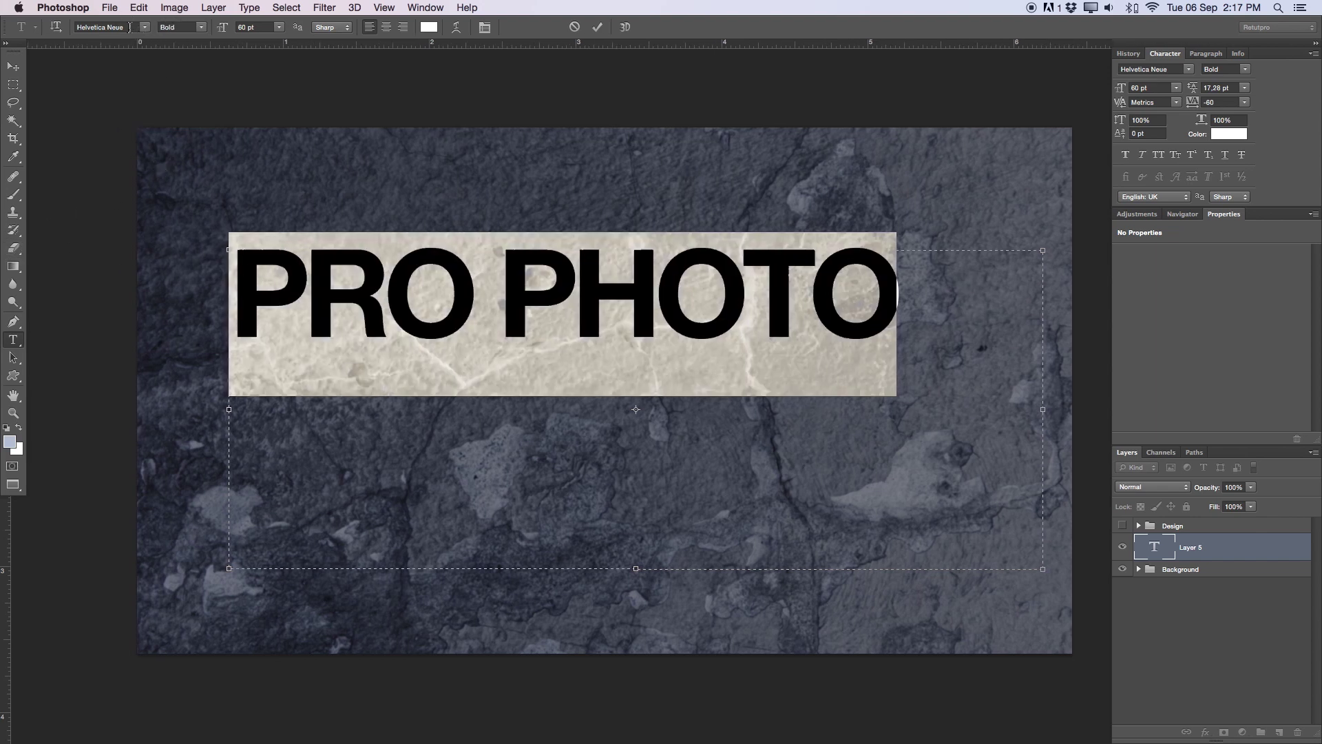
{"action": "left_click", "coordinate": [144, 29]}
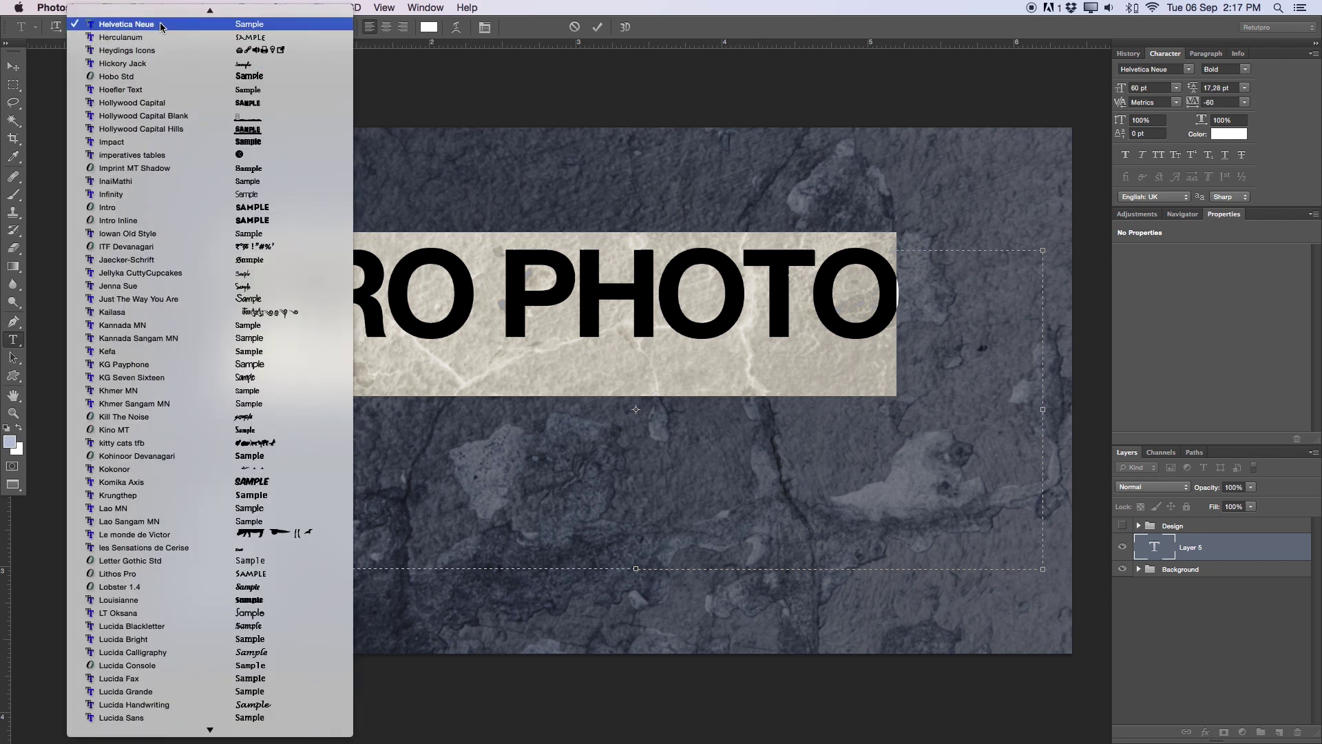
{"action": "left_click", "coordinate": [162, 27]}
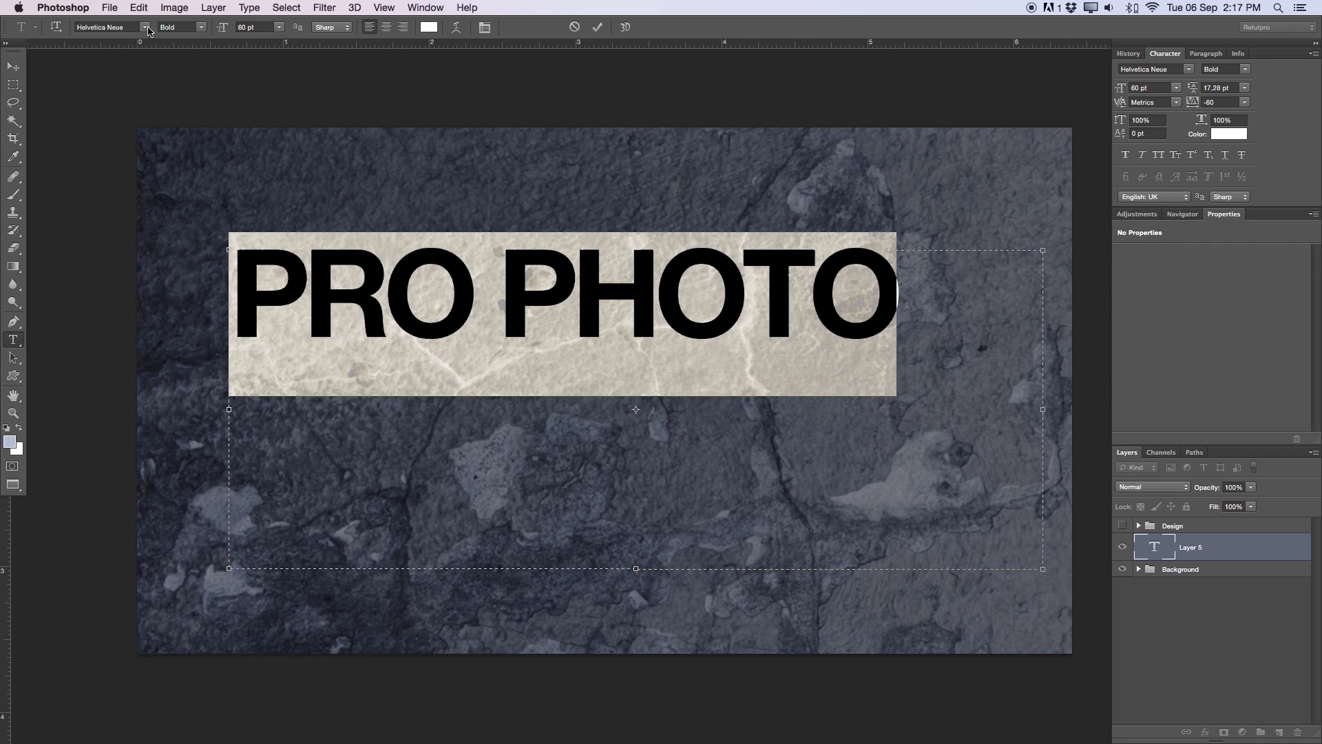
{"action": "left_click", "coordinate": [200, 27]}
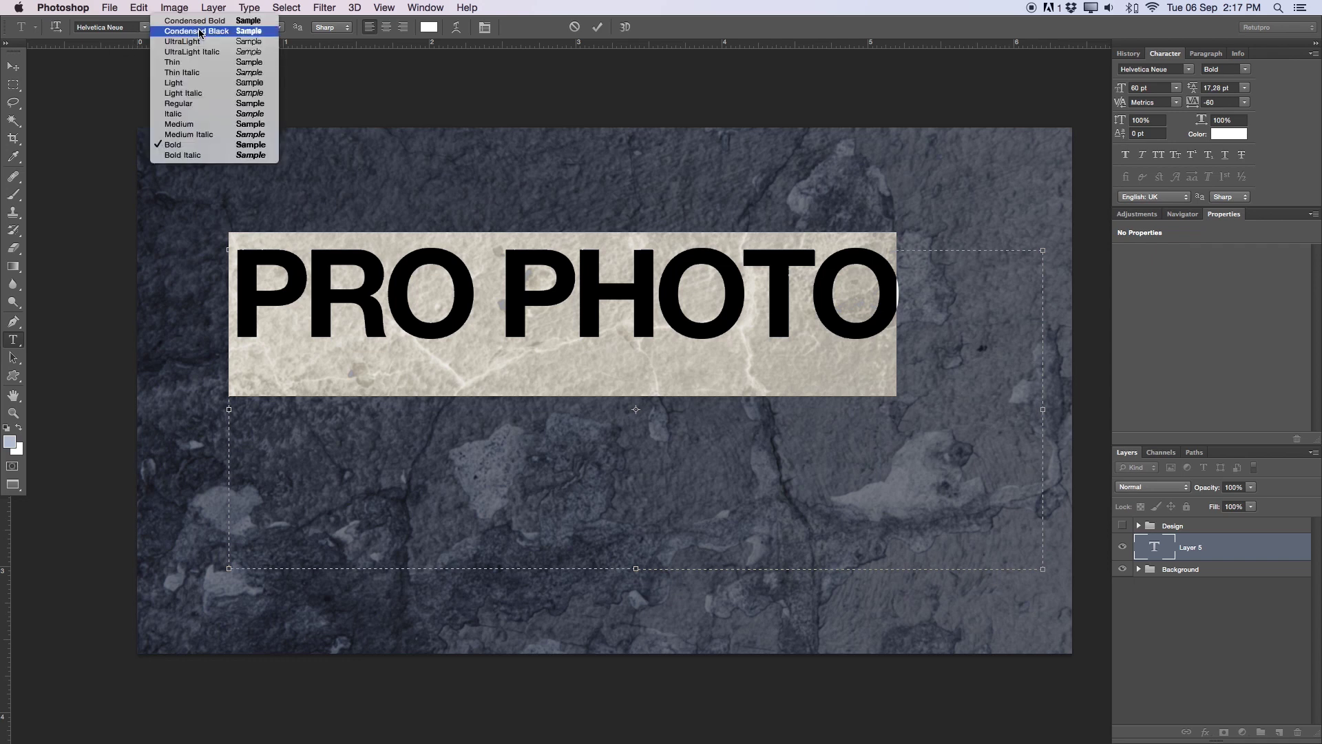
{"action": "left_click", "coordinate": [197, 155]}
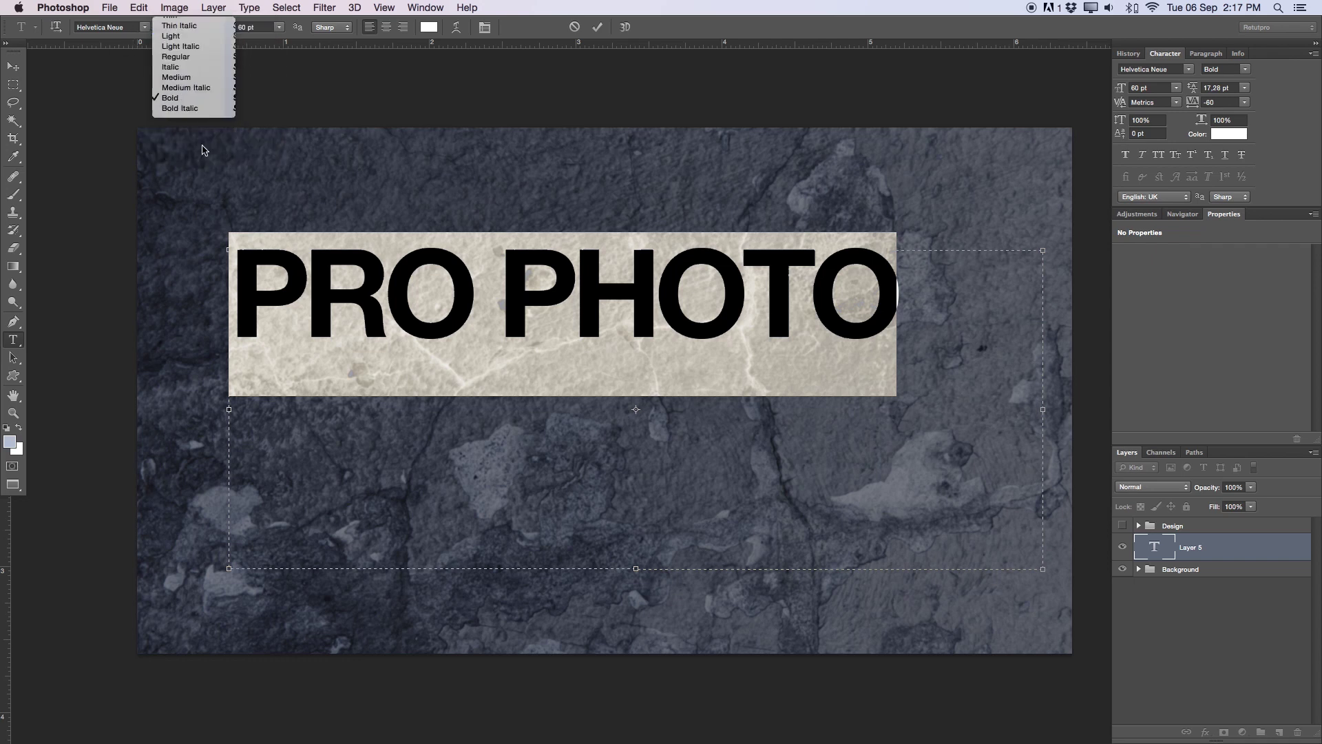
{"action": "double_click", "coordinate": [262, 27]}
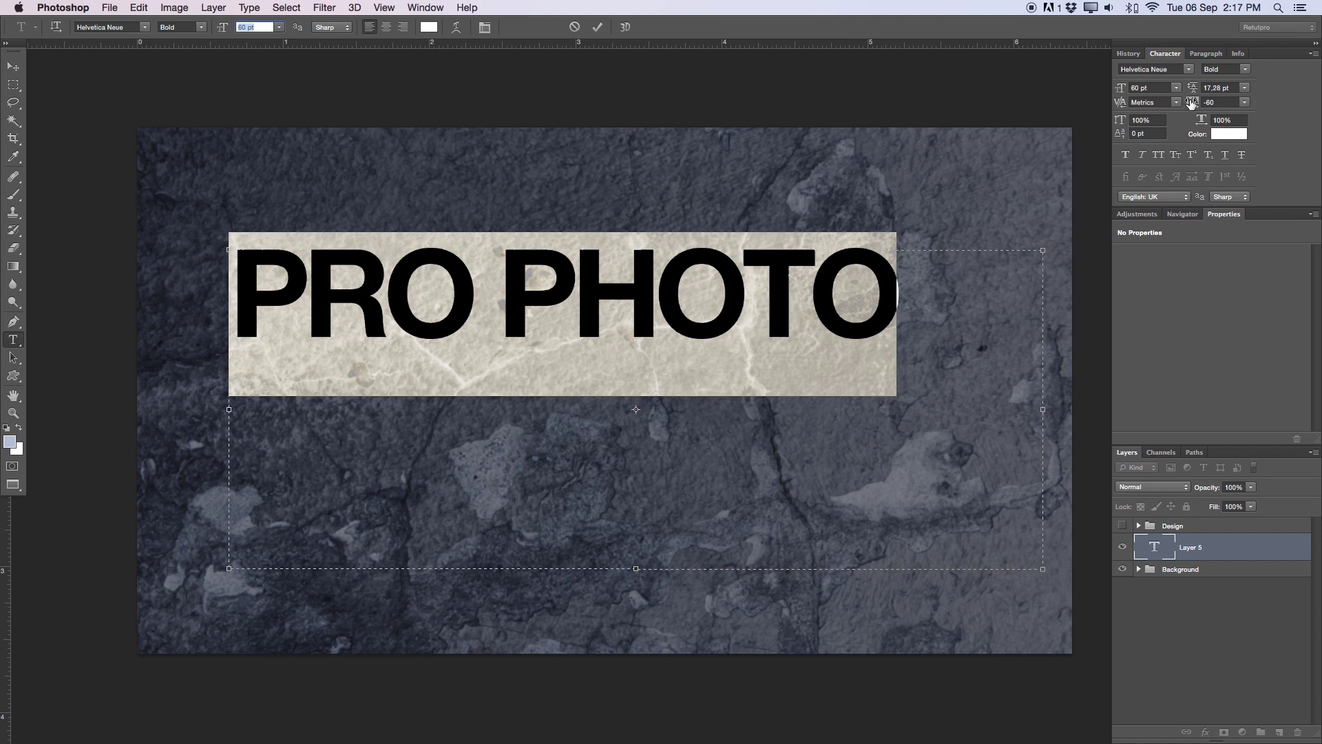
Step: Set the PRO PHOTO title's tracking to -100 and commit the text
{"action": "left_click_drag", "start_coordinate": [1196, 107], "coordinate": [1196, 104]}
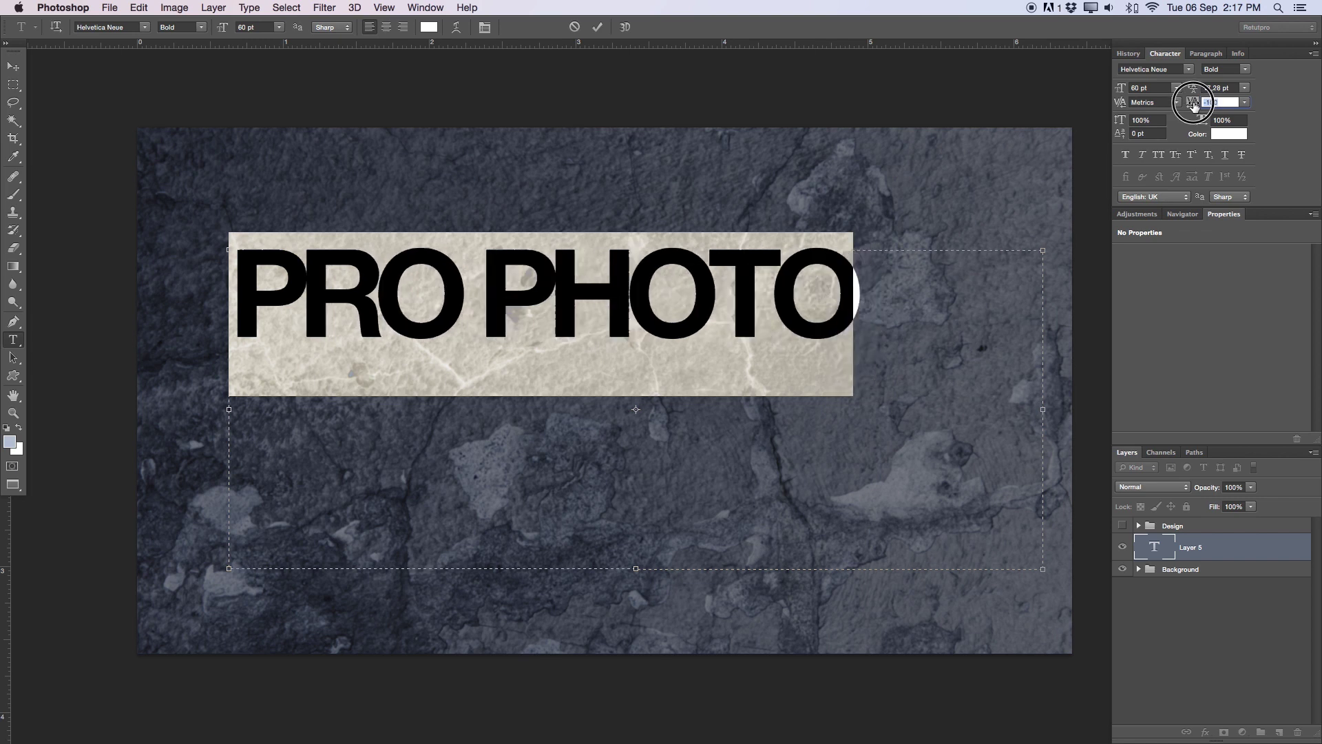
{"action": "left_click", "coordinate": [1217, 102]}
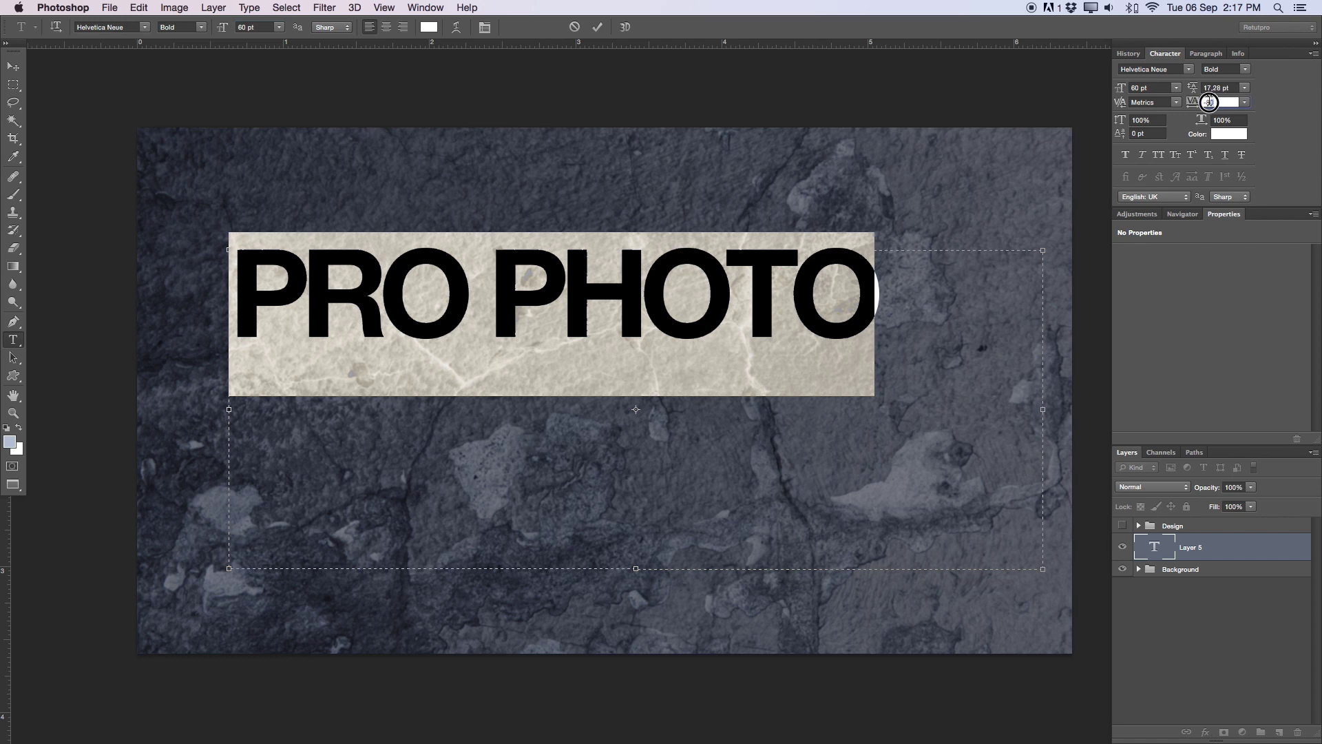
{"action": "type", "text": "0"}
{"action": "key", "text": "Return"}
{"action": "type", "text": "-100"}
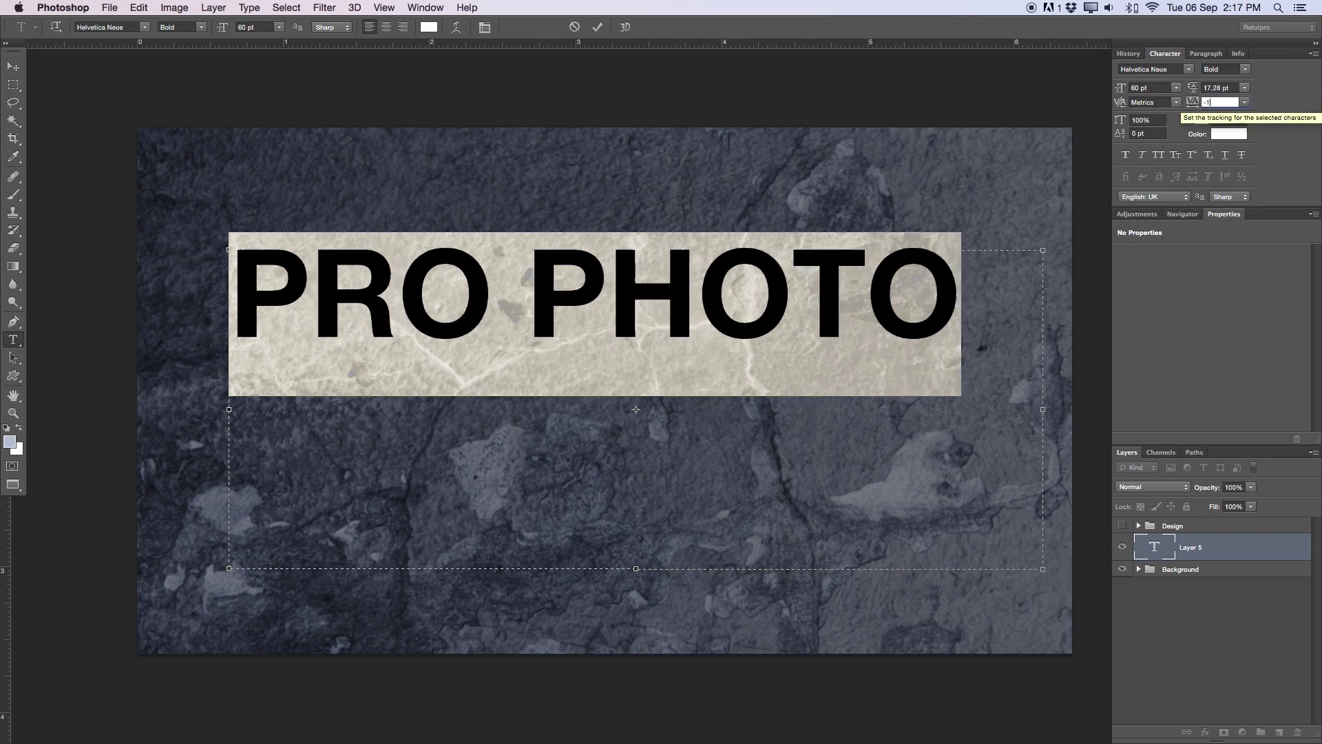
{"action": "key", "text": "Return"}
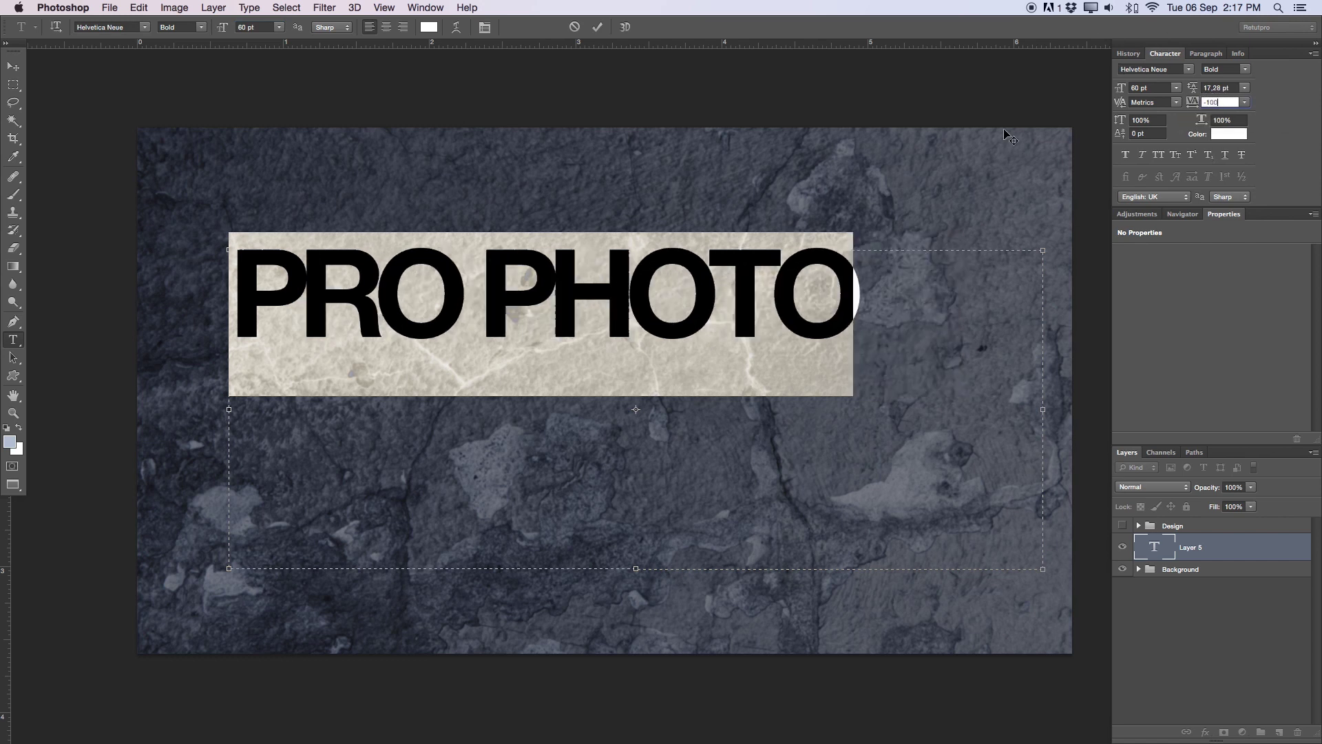
{"action": "left_click", "coordinate": [385, 7]}
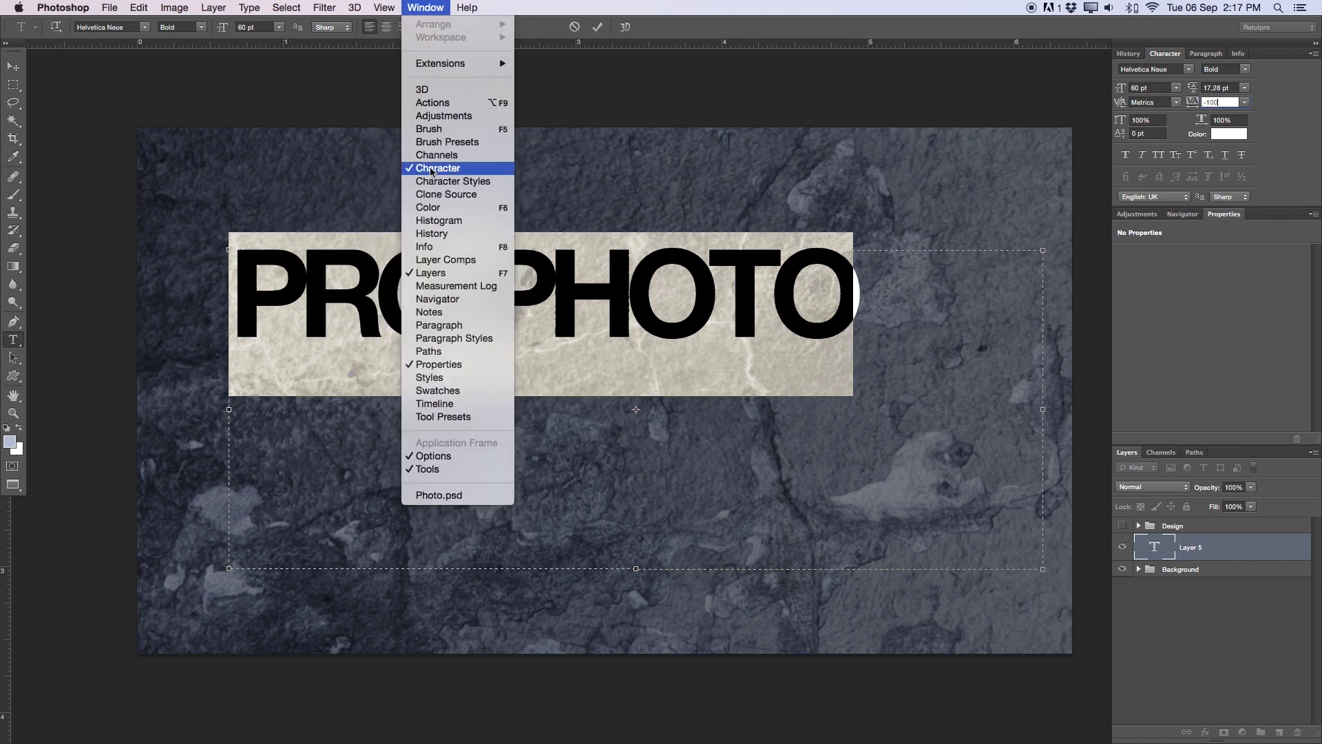
{"action": "left_click", "coordinate": [598, 42]}
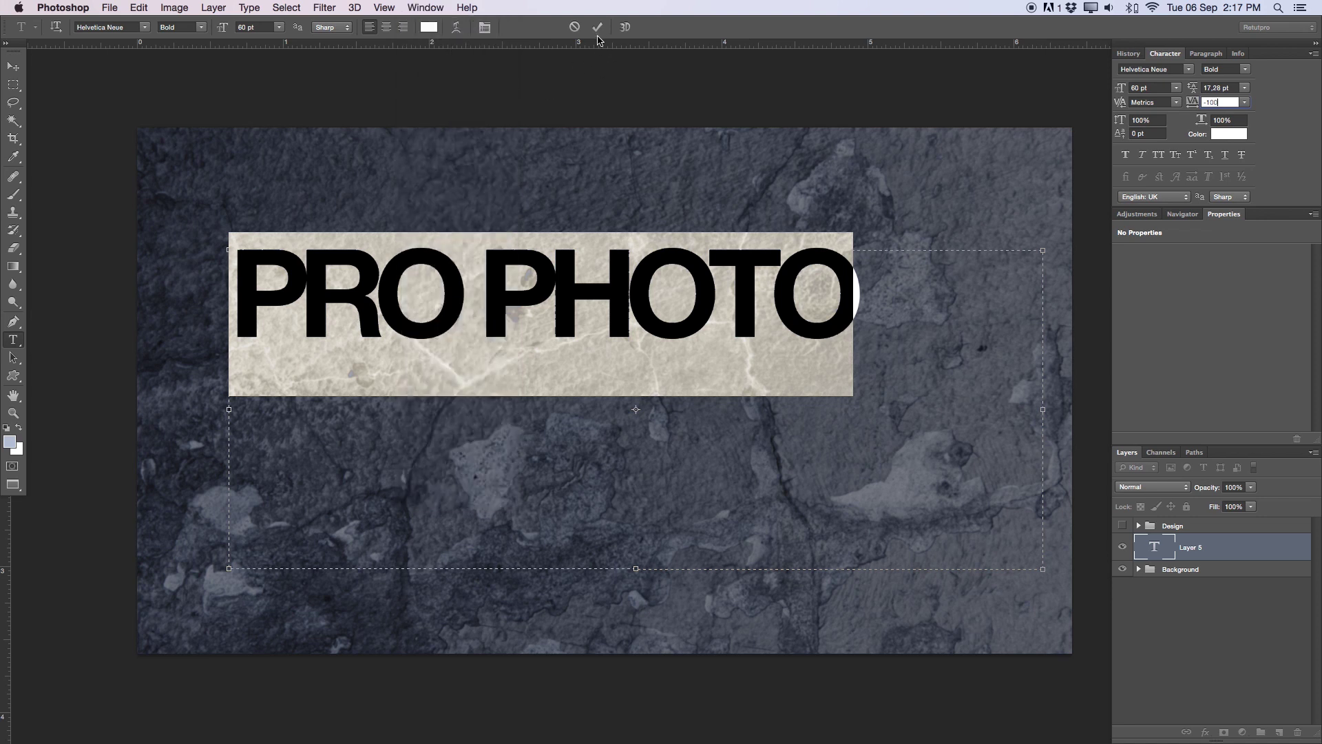
{"action": "key", "text": "v"}
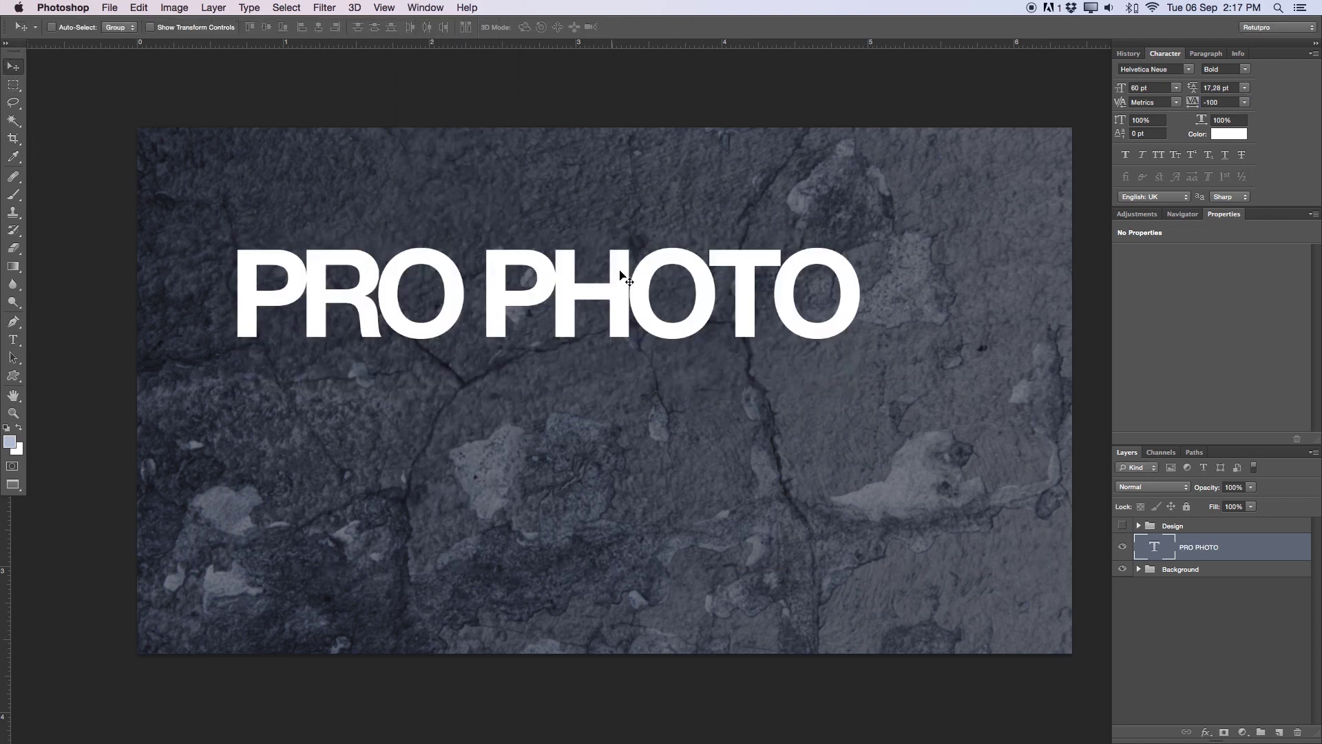
Step: Shift the title down-right and add horizontal and vertical guides at 50%
{"action": "mouse_move", "coordinate": [633, 280]}
{"action": "left_mouse_down"}
{"action": "mouse_move", "coordinate": [684, 336]}
{"action": "mouse_move", "coordinate": [678, 367]}
{"action": "left_mouse_up"}
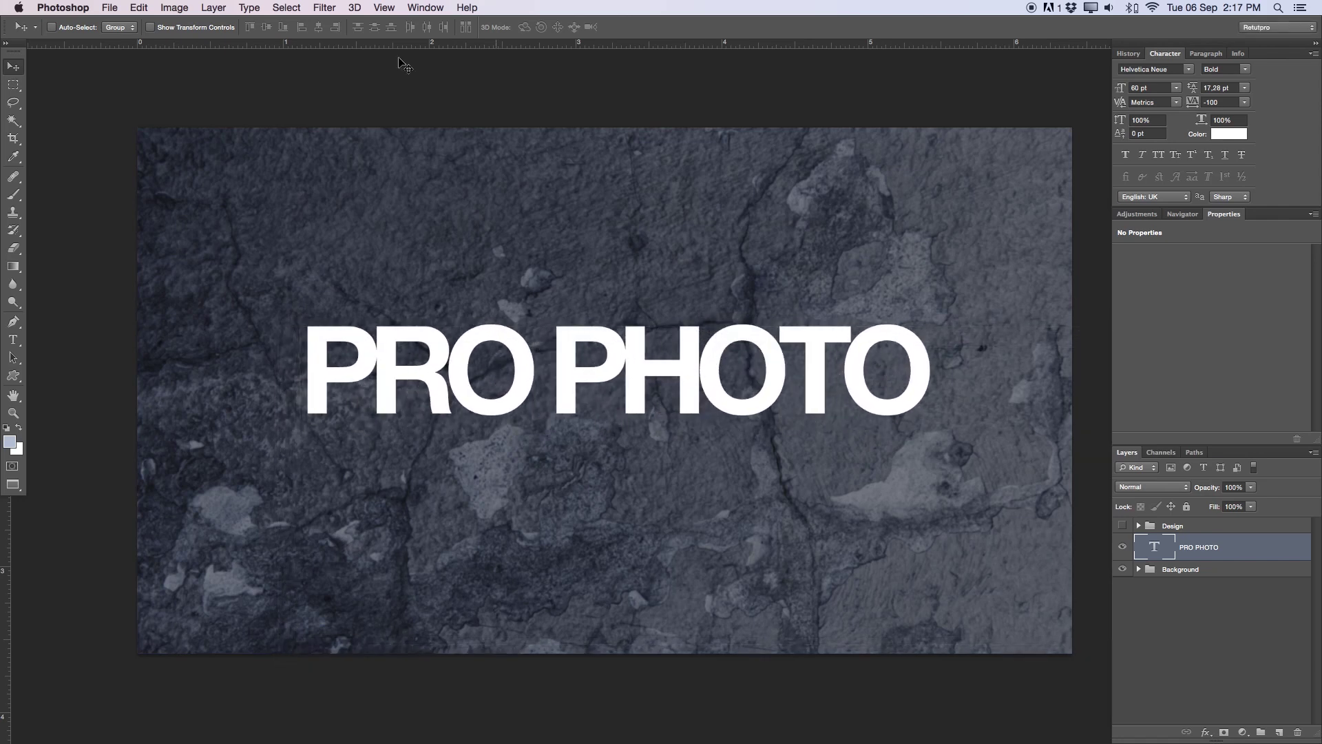
{"action": "left_click", "coordinate": [384, 7]}
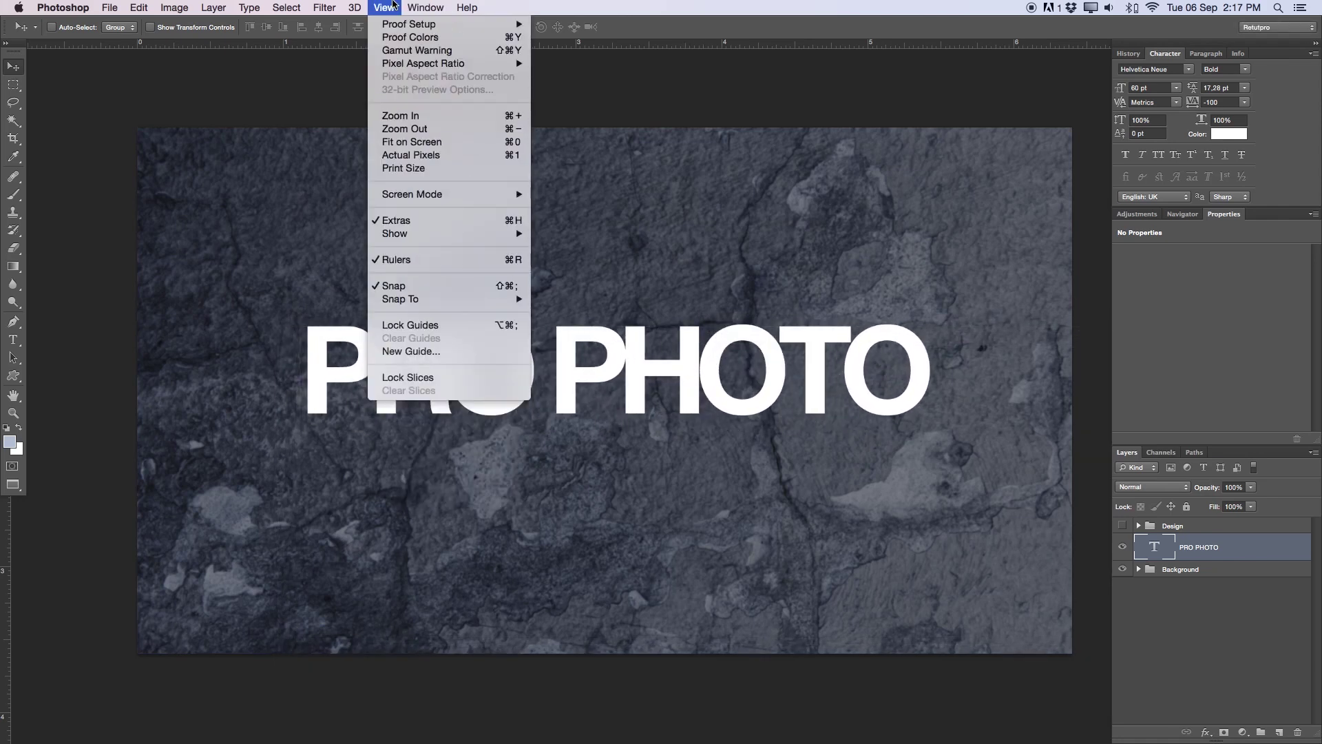
{"action": "left_click", "coordinate": [411, 352]}
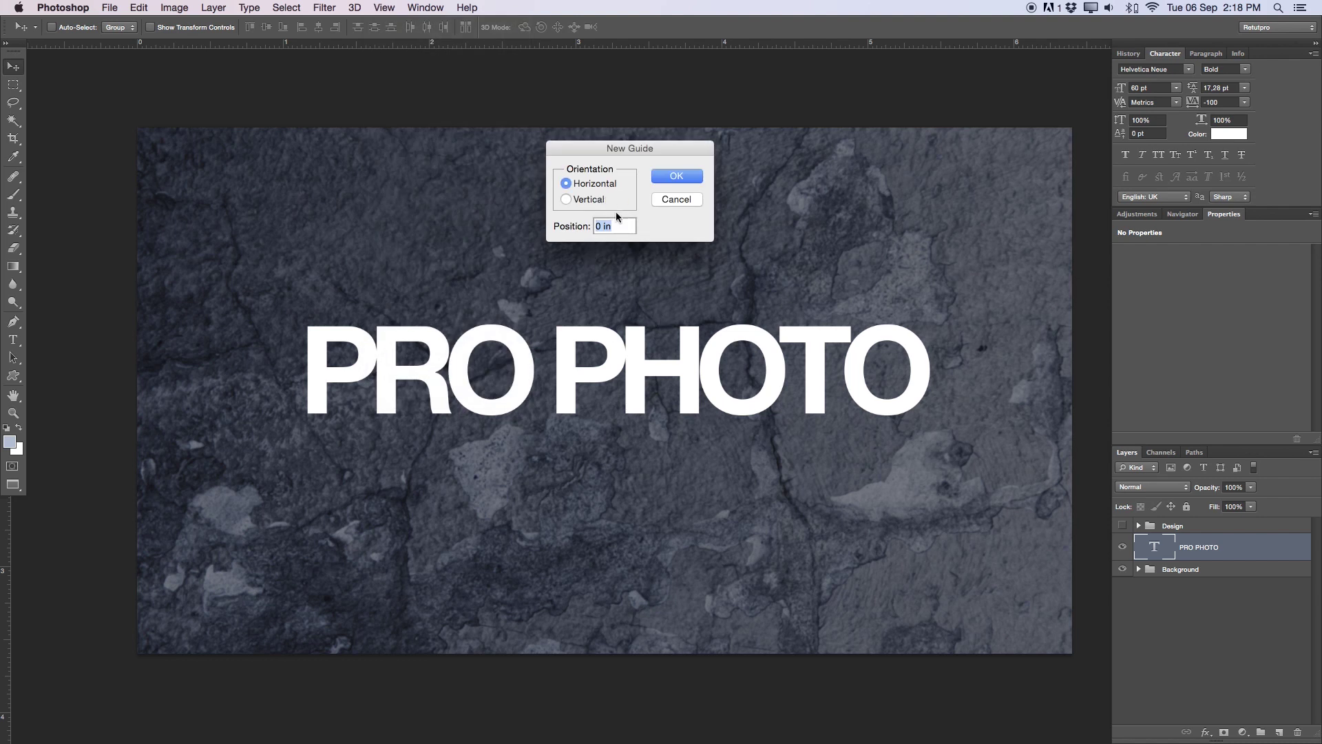
{"action": "type", "text": "50"}
{"action": "left_click", "coordinate": [674, 175]}
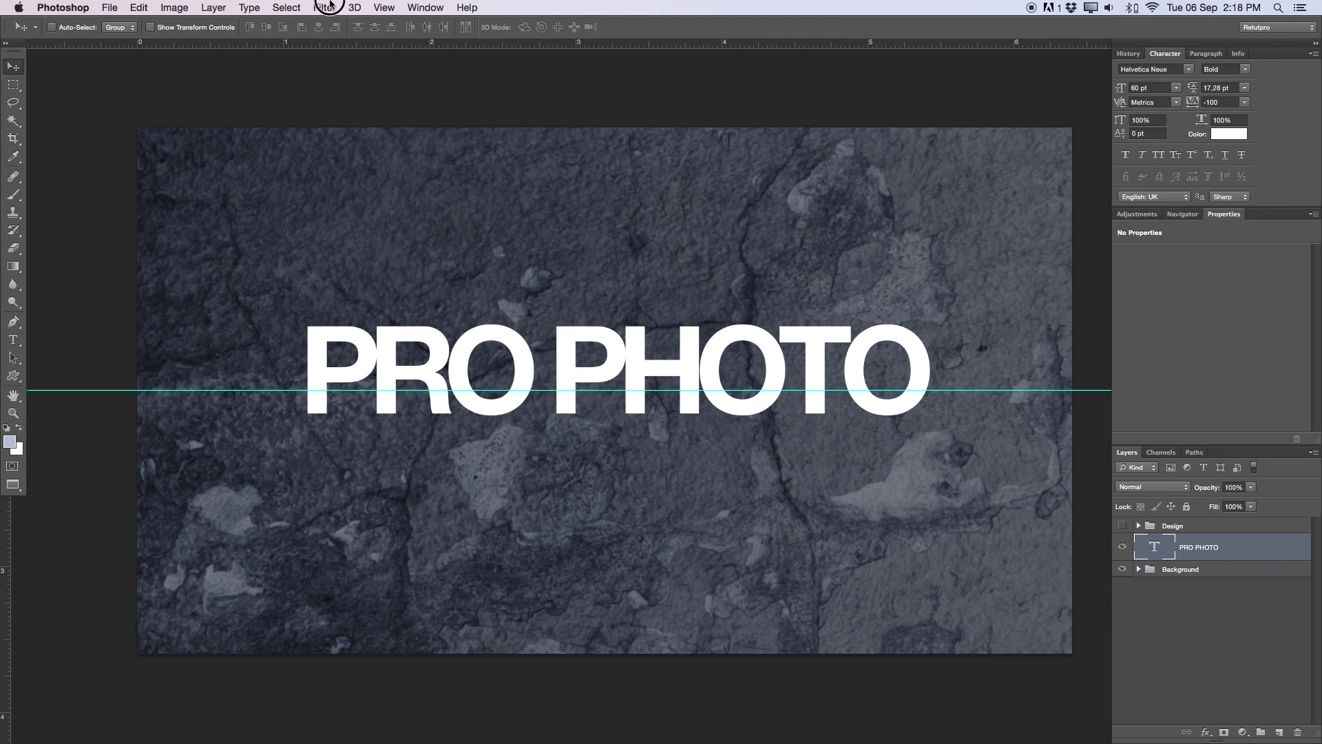
{"action": "left_click", "coordinate": [426, 7]}
{"action": "left_click", "coordinate": [446, 354]}
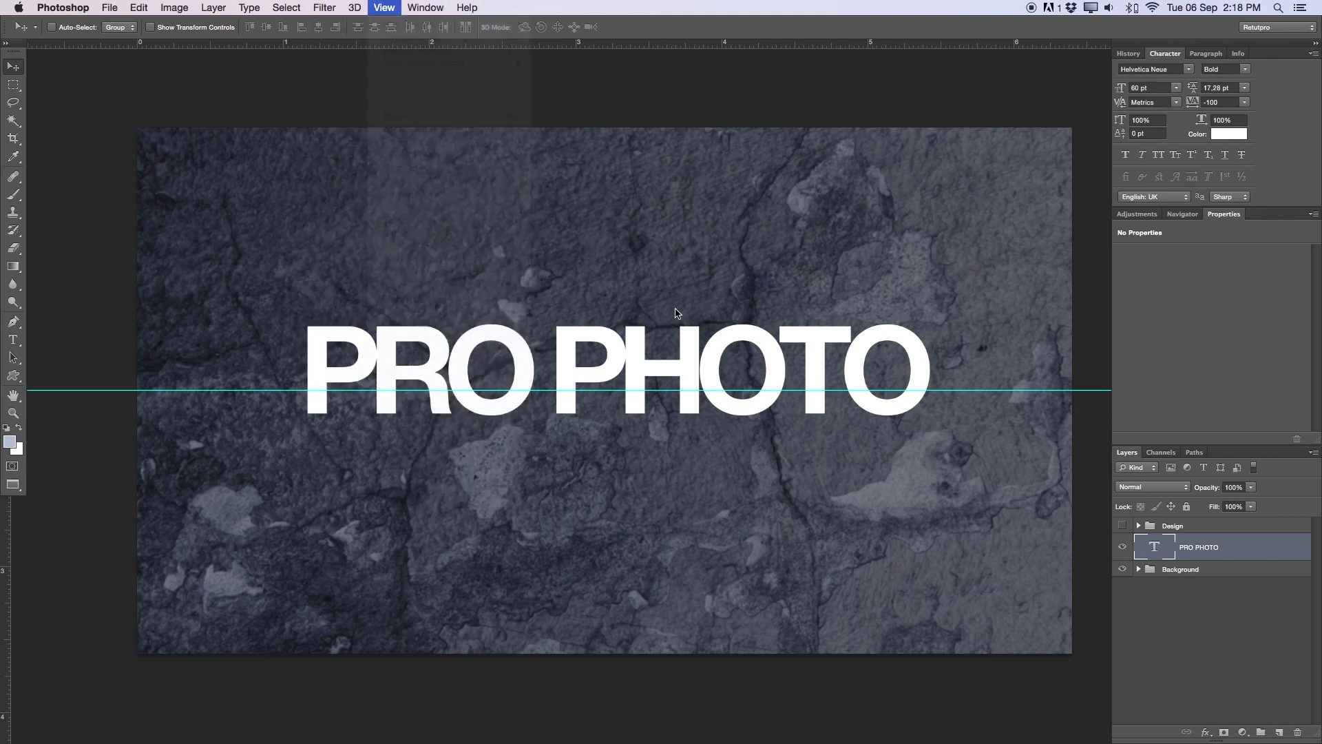
{"action": "left_click", "coordinate": [599, 199]}
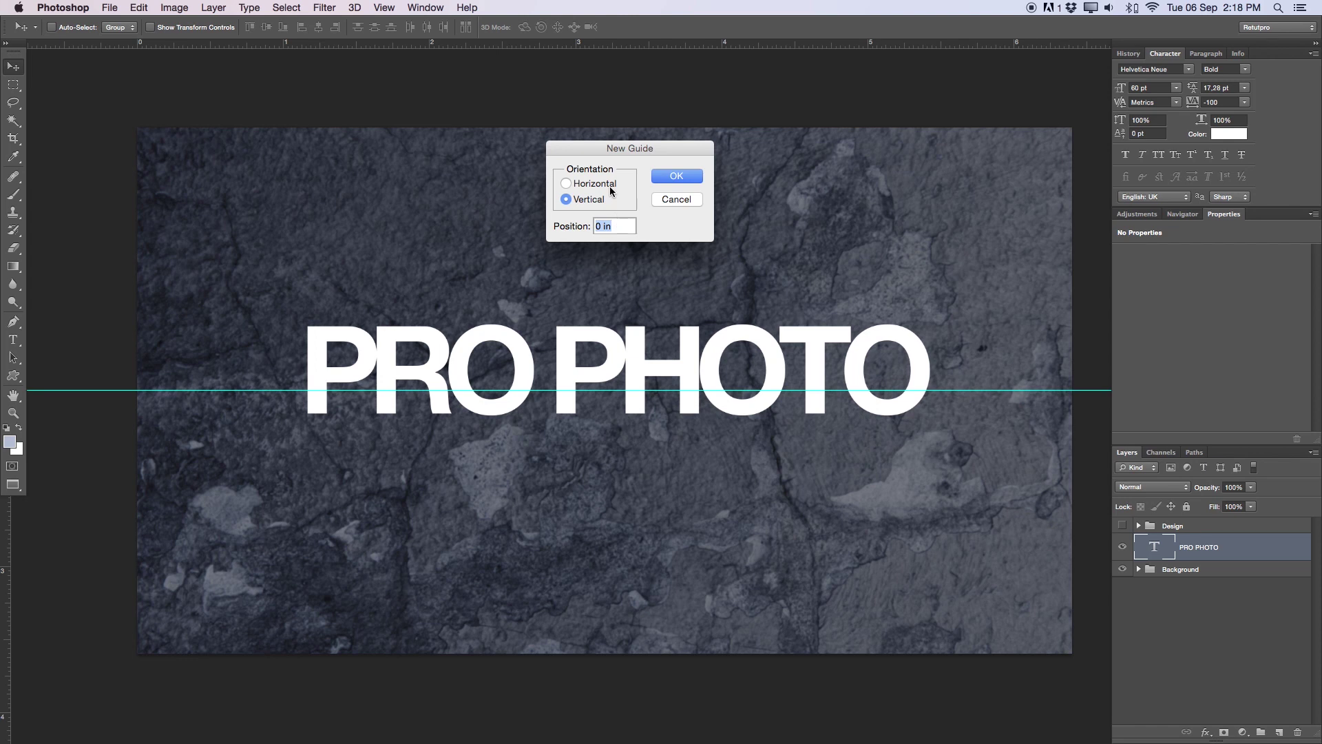
{"action": "type", "text": "50"}
{"action": "key", "text": "Return"}
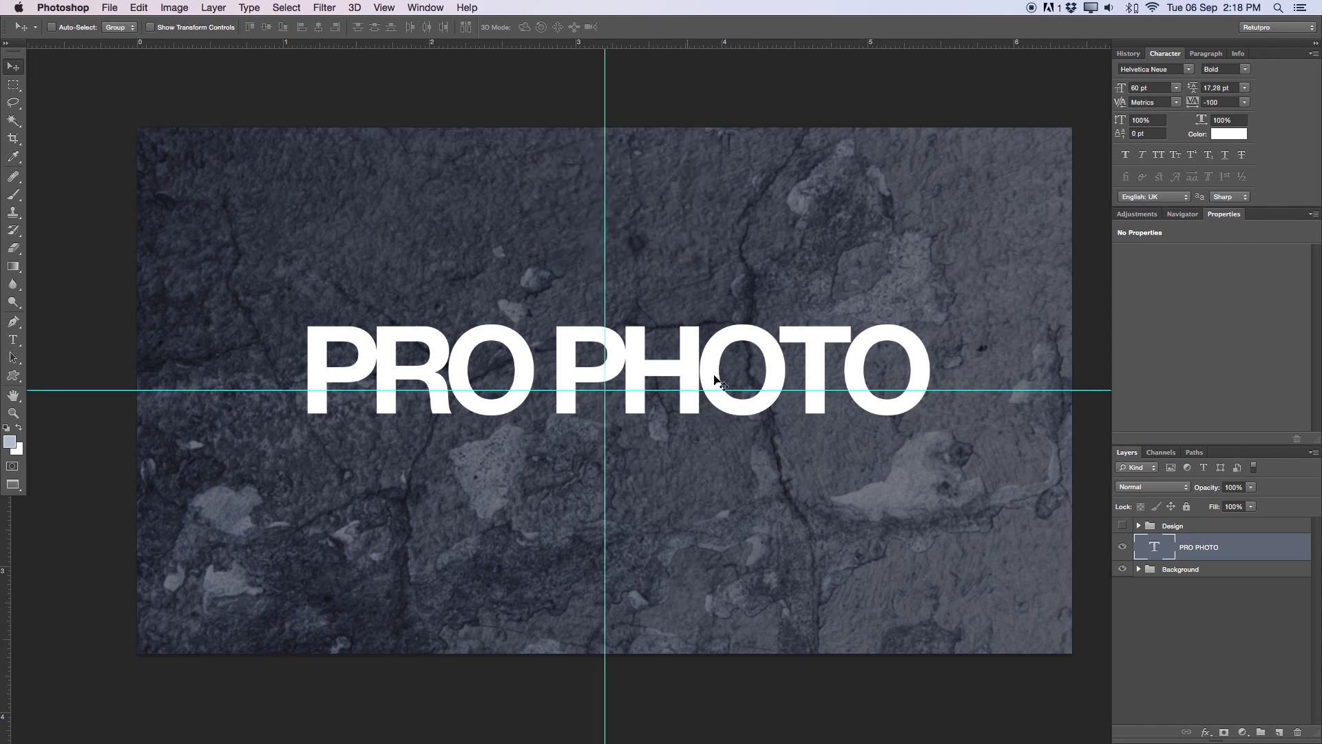
{"action": "scroll", "coordinate": [717, 382], "scroll_direction": "down", "scroll_amount": 1}
Step: Reposition the PRO PHOTO title and move its layer above the Design group
{"action": "left_click", "coordinate": [1174, 541]}
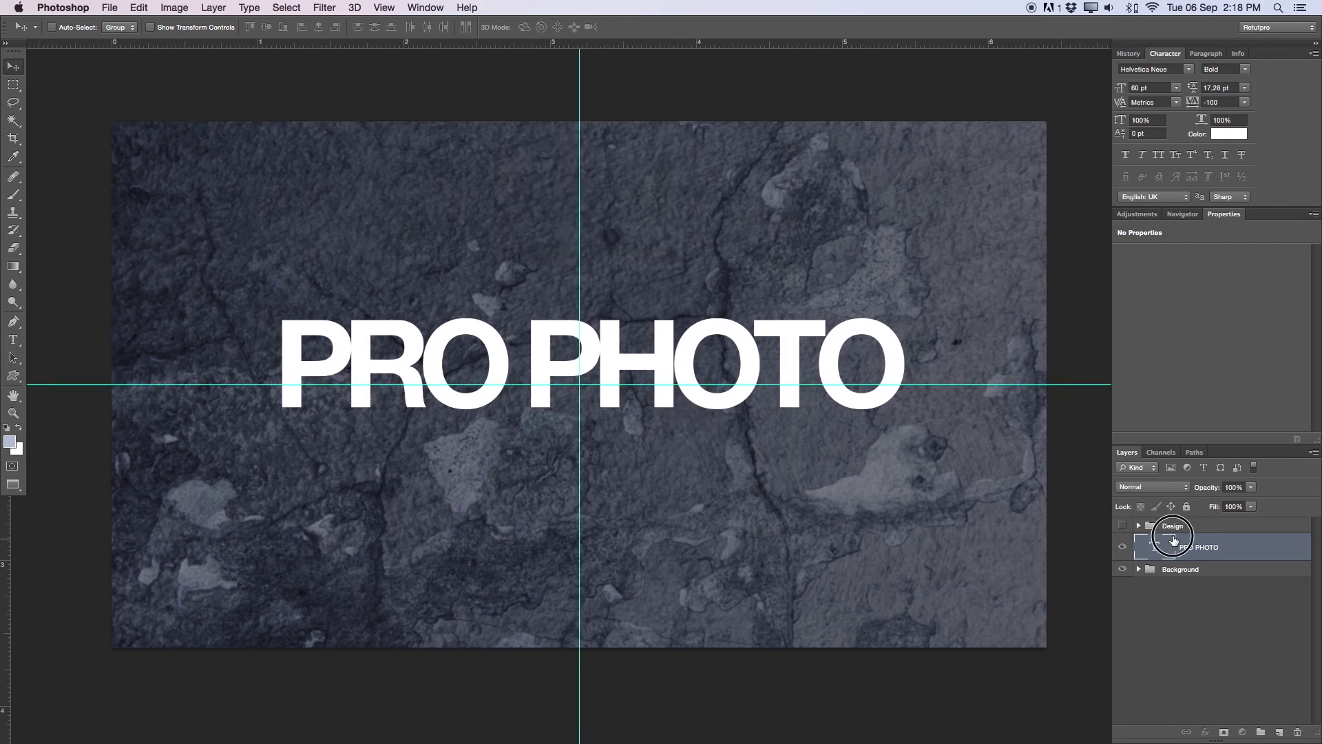
{"action": "left_click_drag", "start_coordinate": [615, 455], "coordinate": [653, 397]}
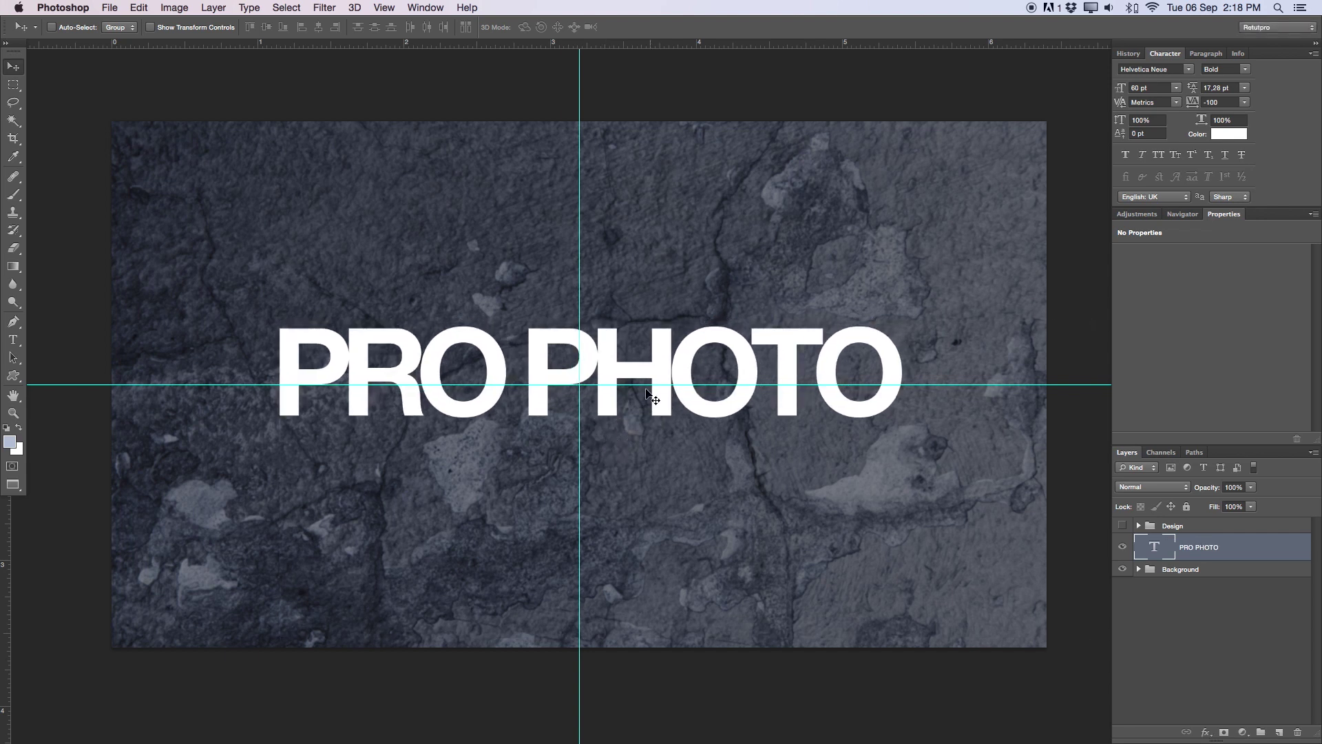
{"action": "left_click_drag", "start_coordinate": [653, 398], "coordinate": [656, 333]}
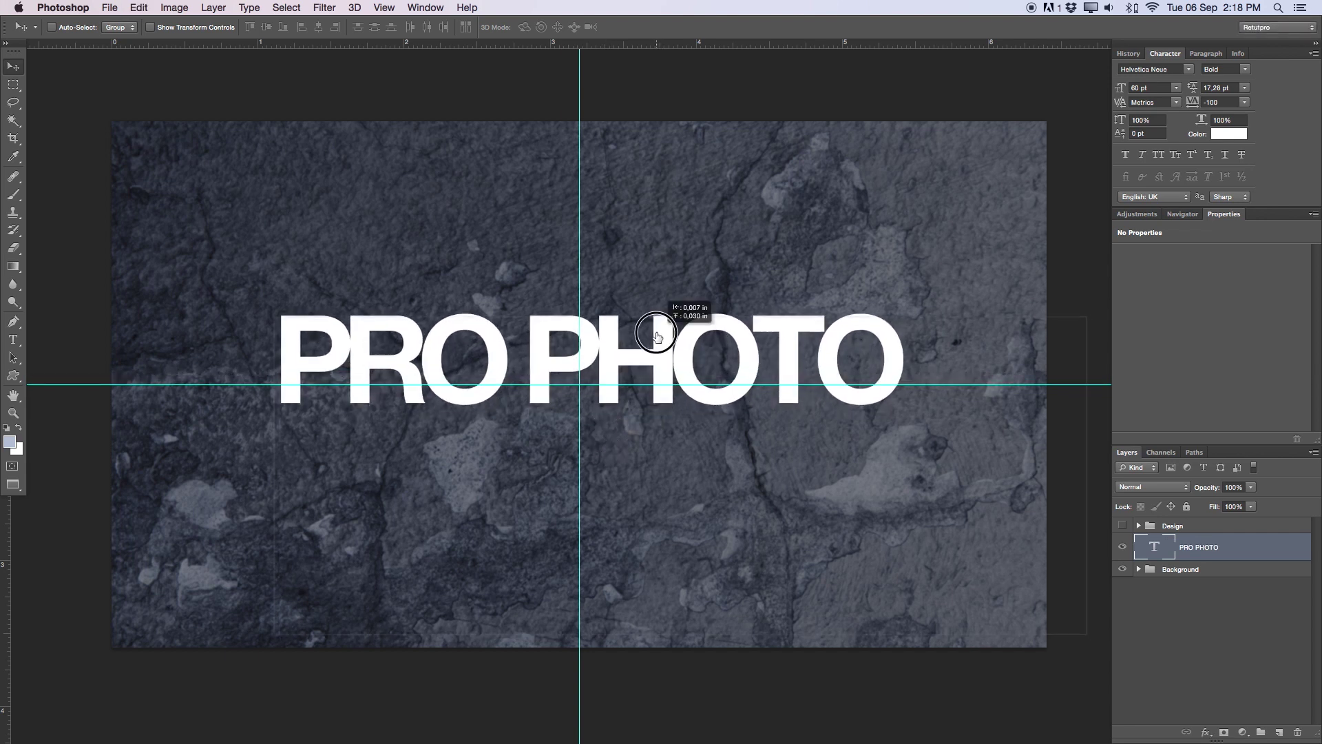
{"action": "left_click_drag", "start_coordinate": [1203, 563], "coordinate": [1189, 524]}
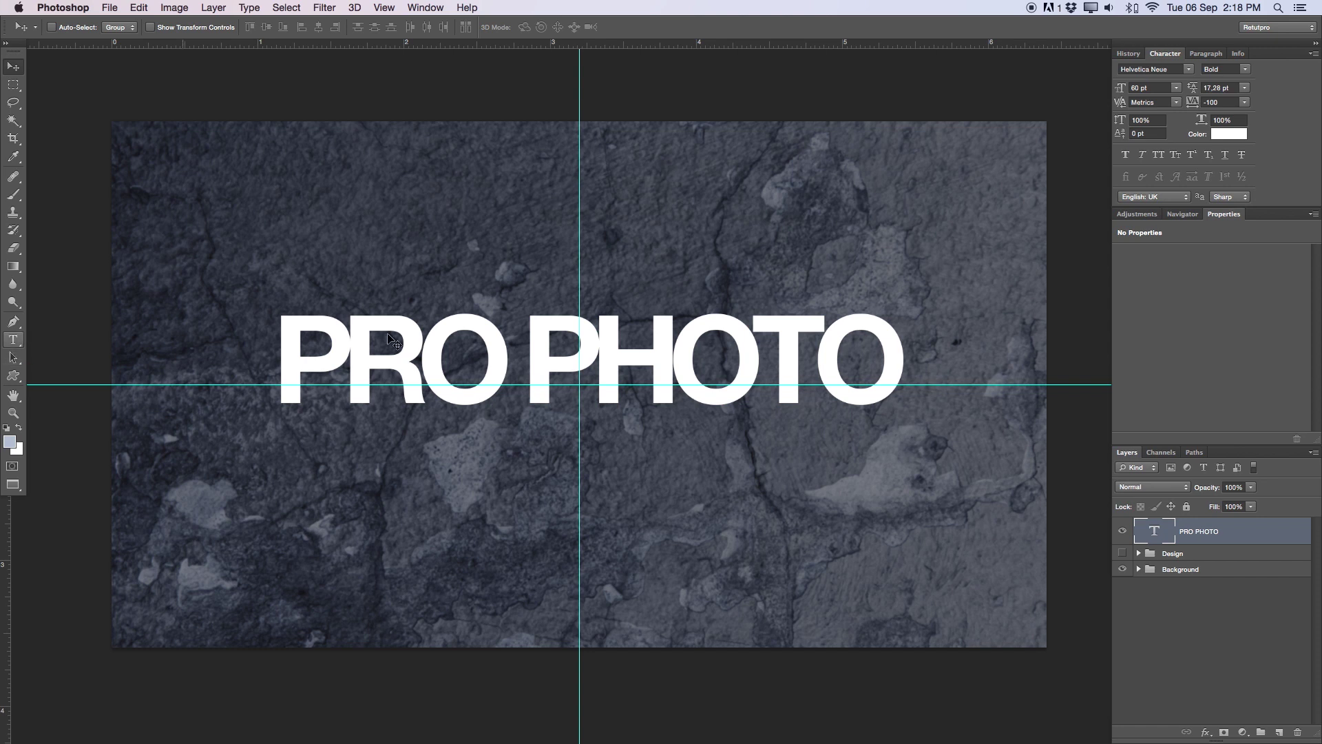
Step: Add a PHOTOGRAPHER text layer below the title in Helvetica Neue Light
{"action": "left_click", "coordinate": [13, 341]}
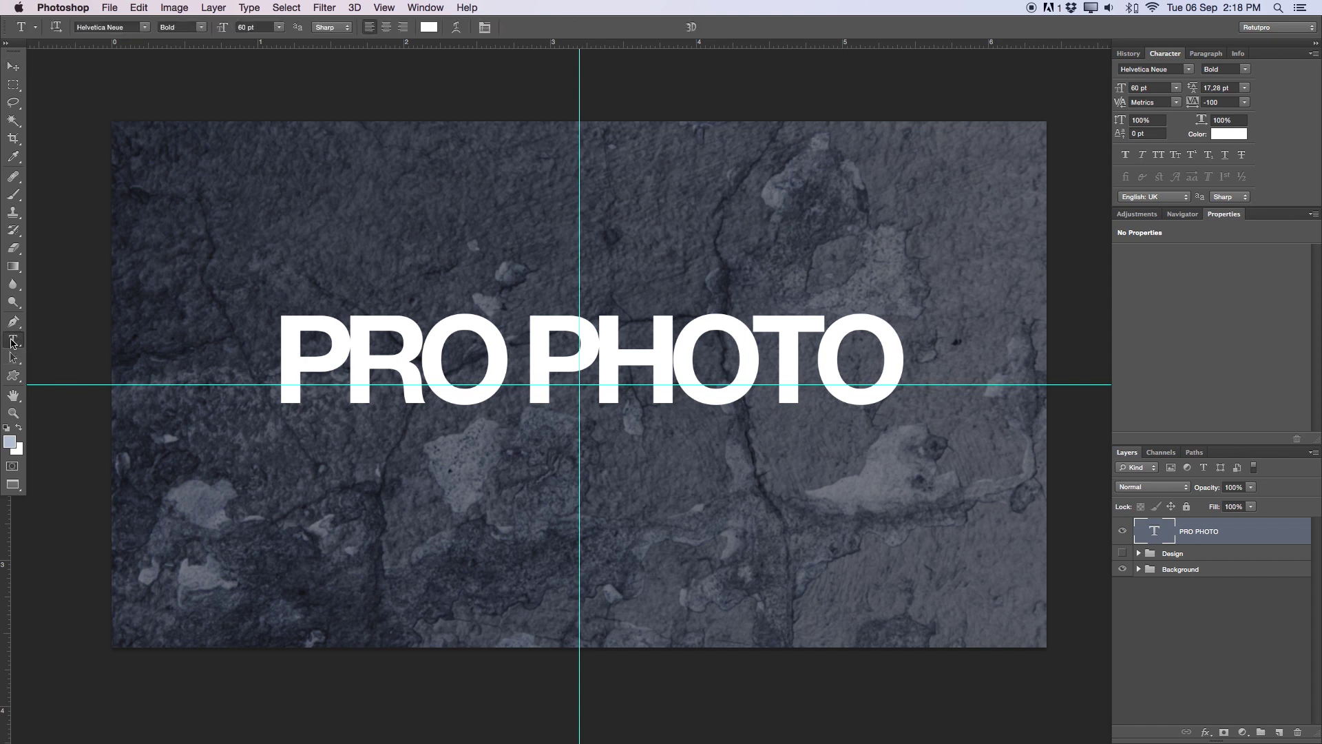
{"action": "mouse_move", "coordinate": [198, 435]}
{"action": "left_mouse_down"}
{"action": "mouse_move", "coordinate": [558, 585]}
{"action": "mouse_move", "coordinate": [1007, 571]}
{"action": "left_mouse_up"}
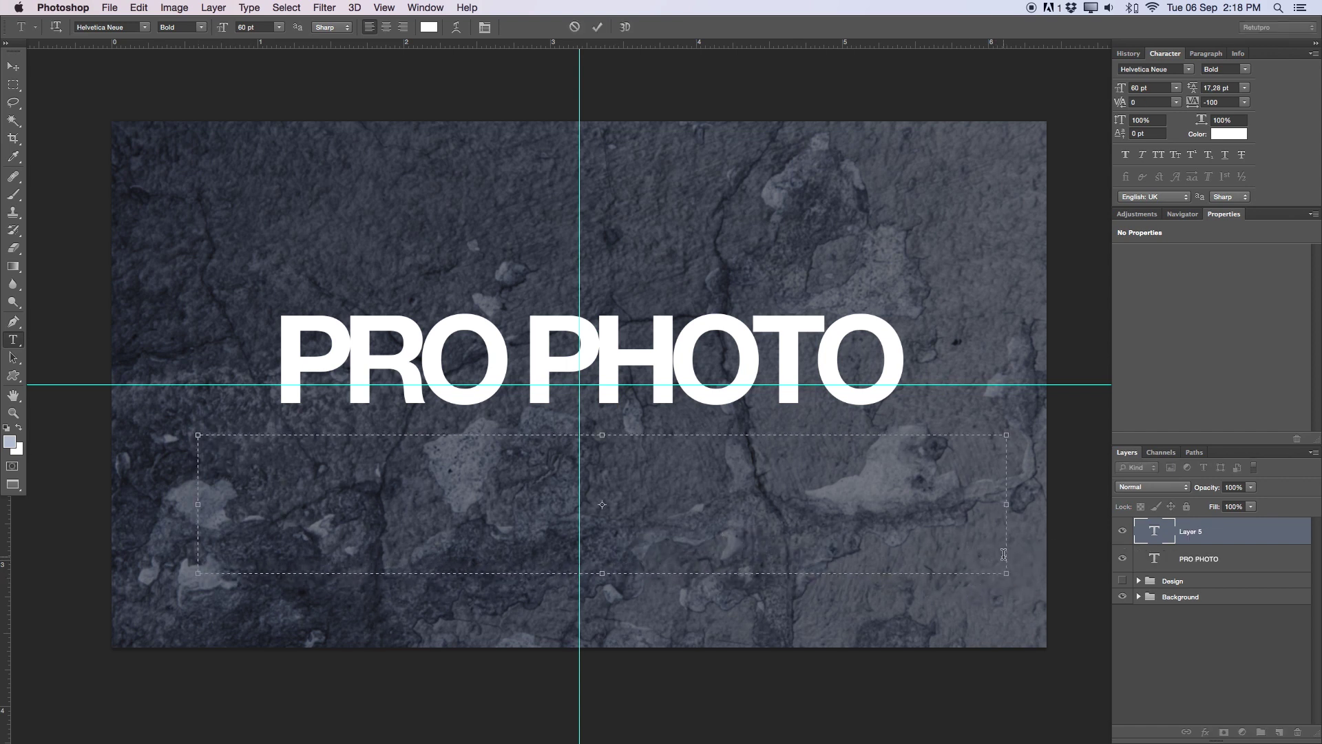
{"action": "type", "text": "PHOTOGRA- PH"}
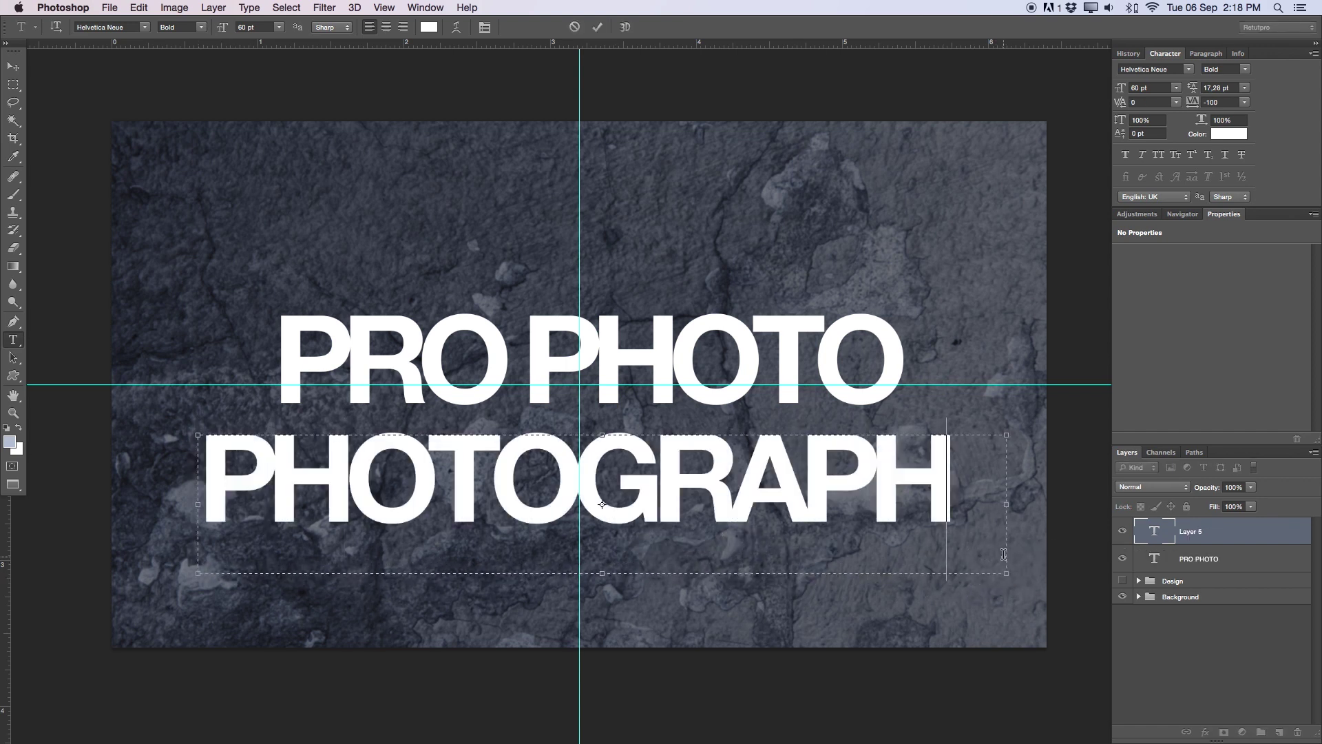
{"action": "type", "text": "ER"}
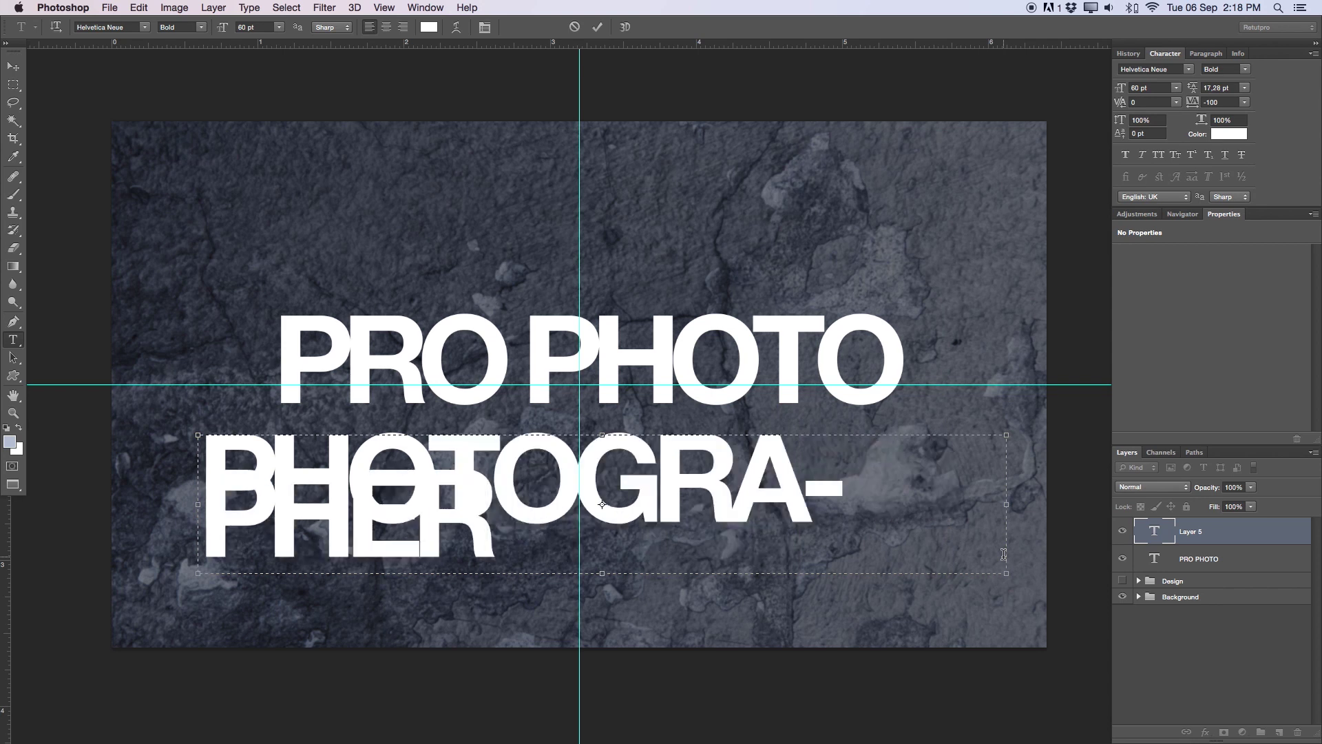
{"action": "key", "text": "super+a"}
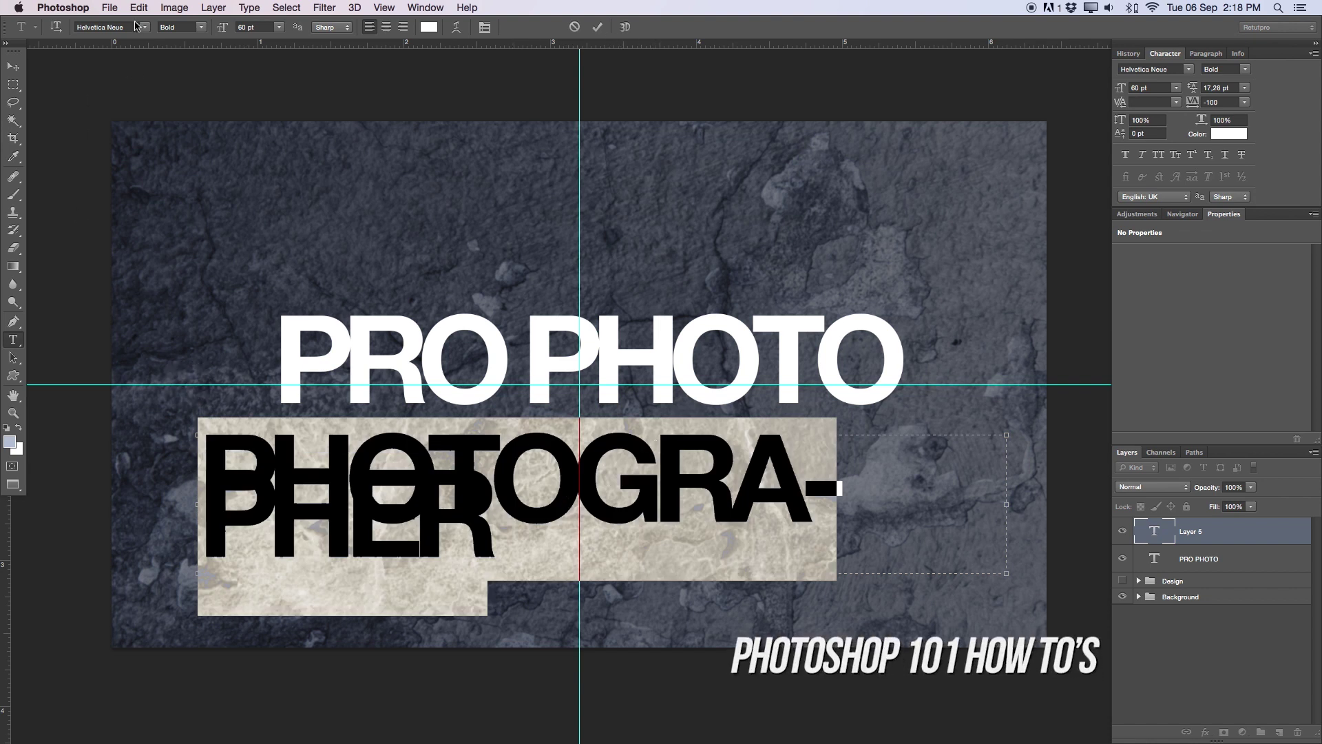
{"action": "left_click", "coordinate": [114, 27]}
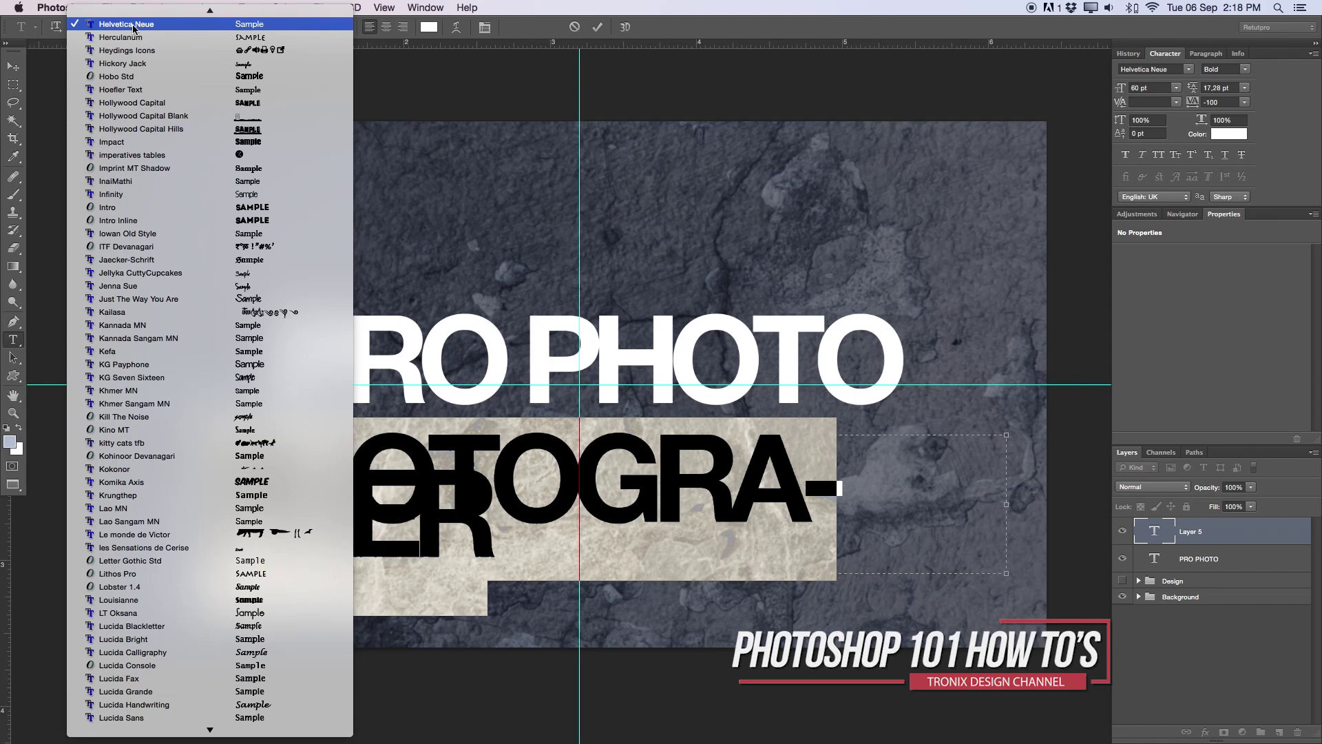
{"action": "left_click", "coordinate": [127, 24]}
{"action": "left_click", "coordinate": [191, 28]}
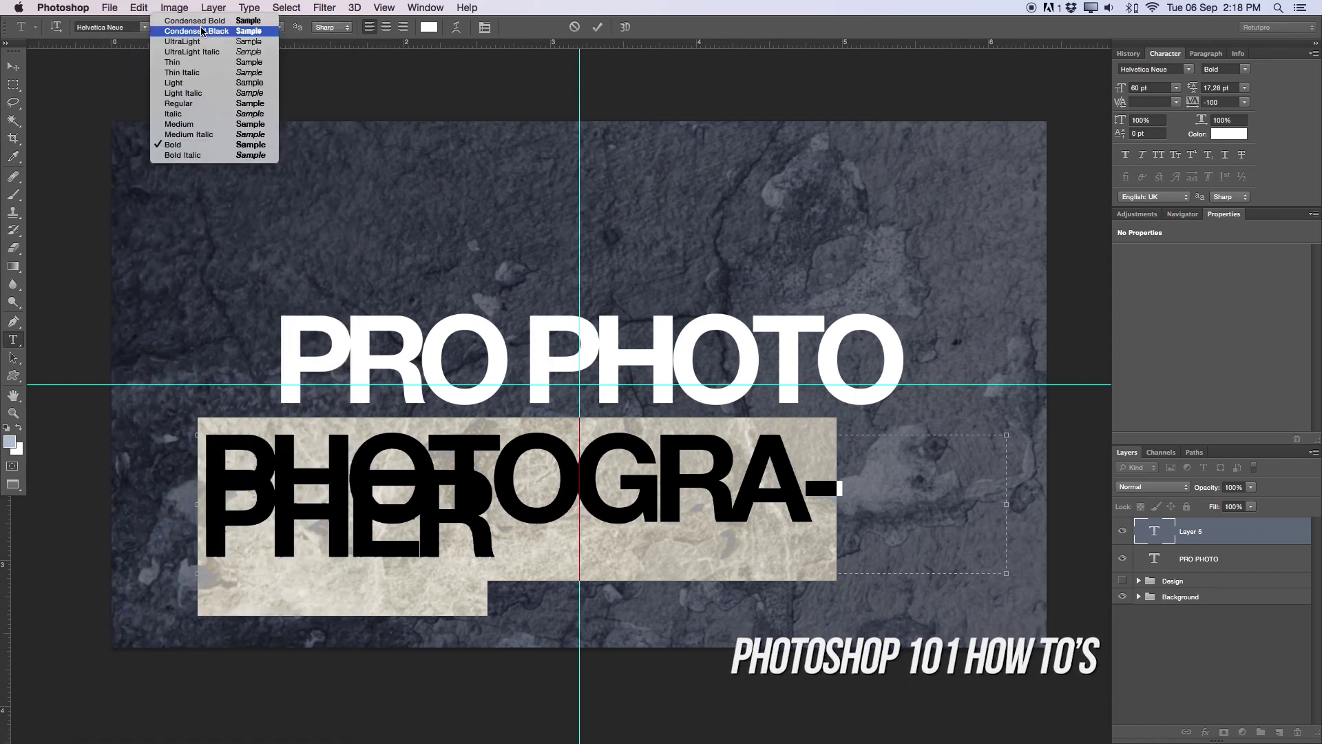
{"action": "left_click", "coordinate": [199, 83]}
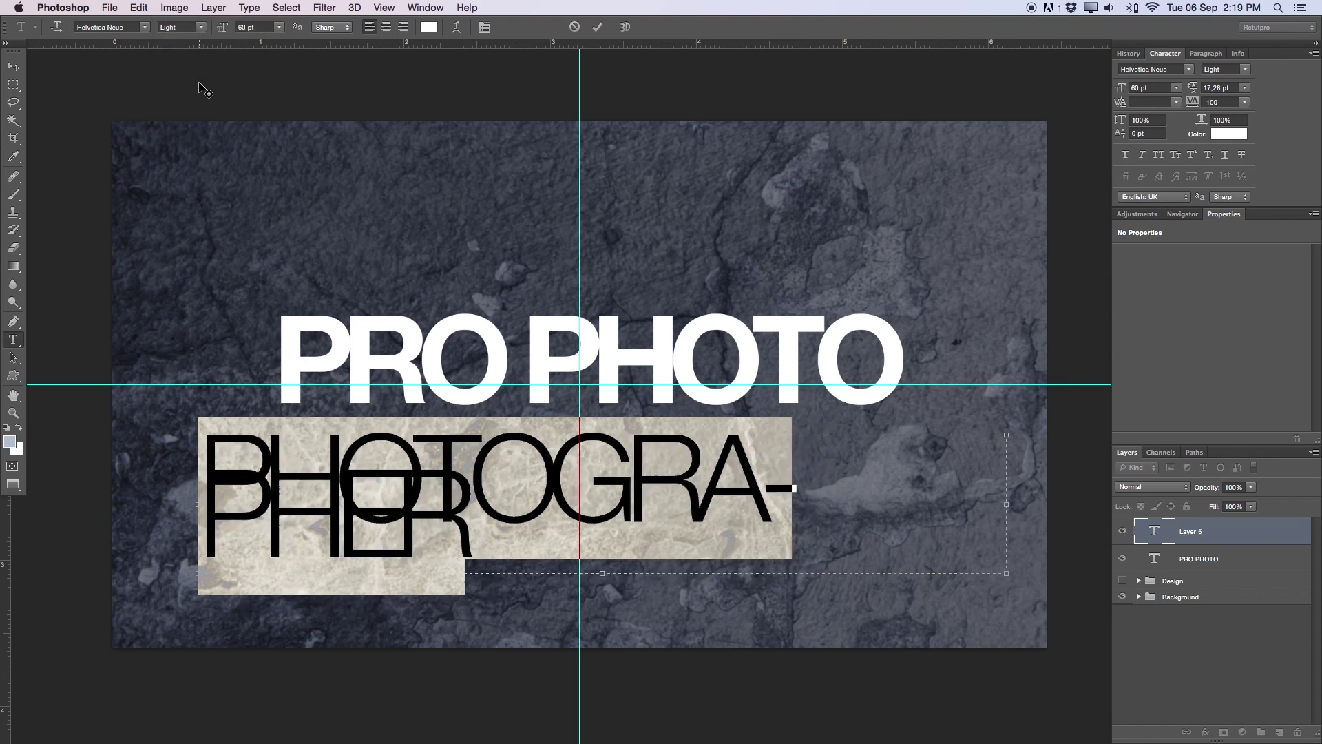
Step: Set the subtitle to 940 tracking and 12 pt size, then commit it
{"action": "left_click", "coordinate": [259, 26]}
{"action": "type", "text": "10"}
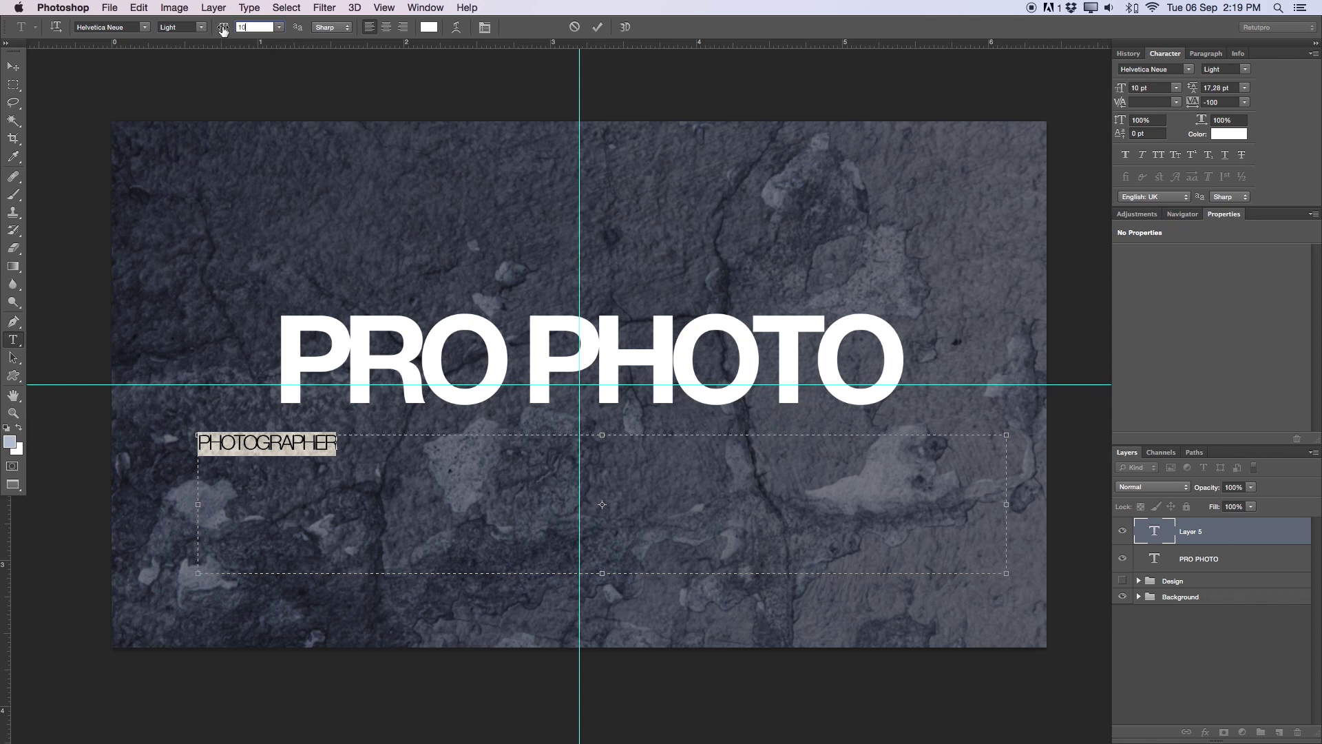
{"action": "left_click_drag", "start_coordinate": [222, 29], "coordinate": [228, 28]}
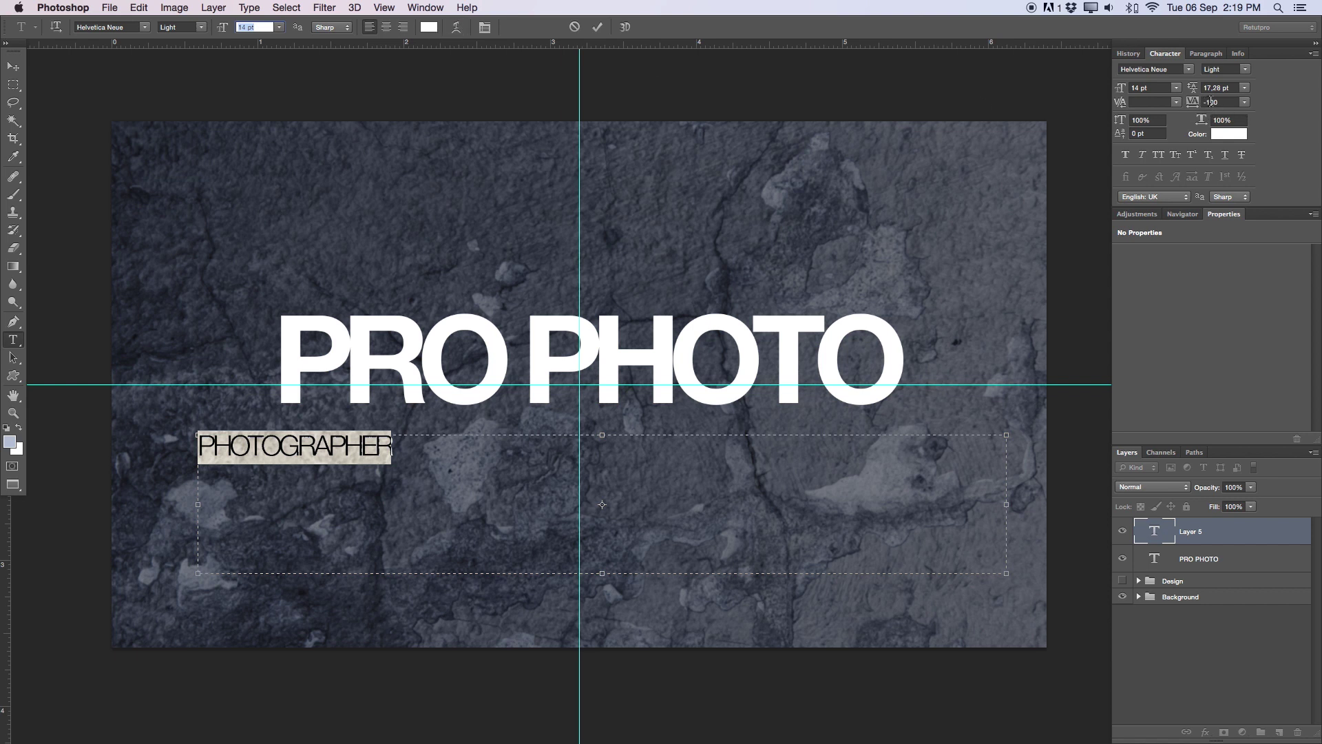
{"action": "left_click_drag", "start_coordinate": [1196, 102], "coordinate": [1233, 103]}
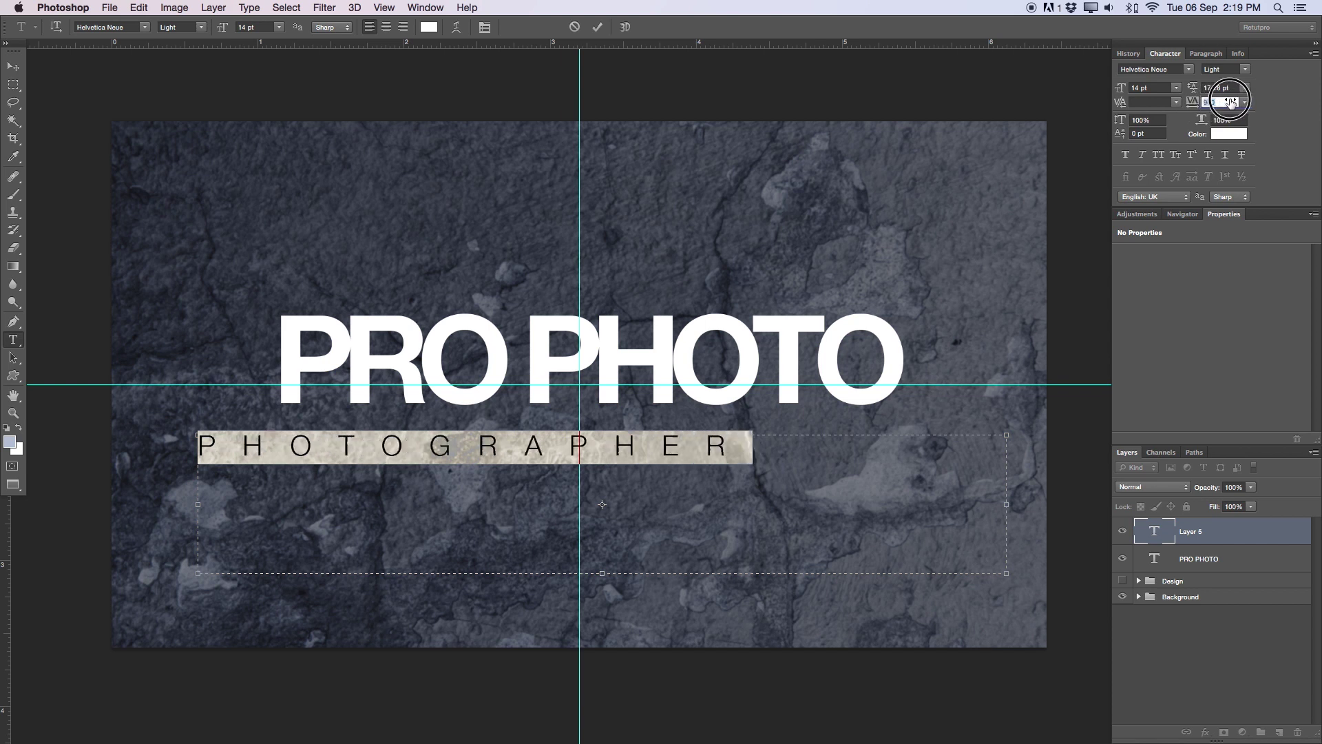
{"action": "key", "text": "Return"}
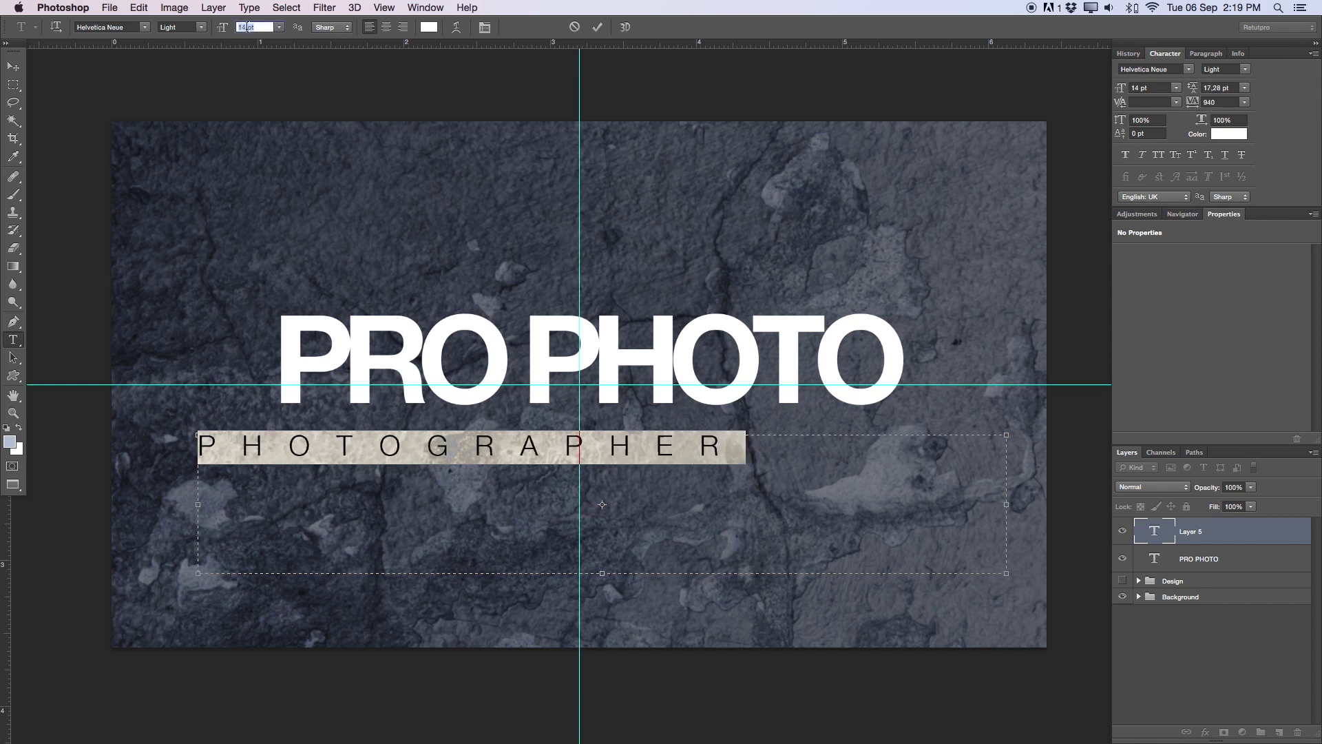
{"action": "left_click_drag", "start_coordinate": [223, 28], "coordinate": [217, 28]}
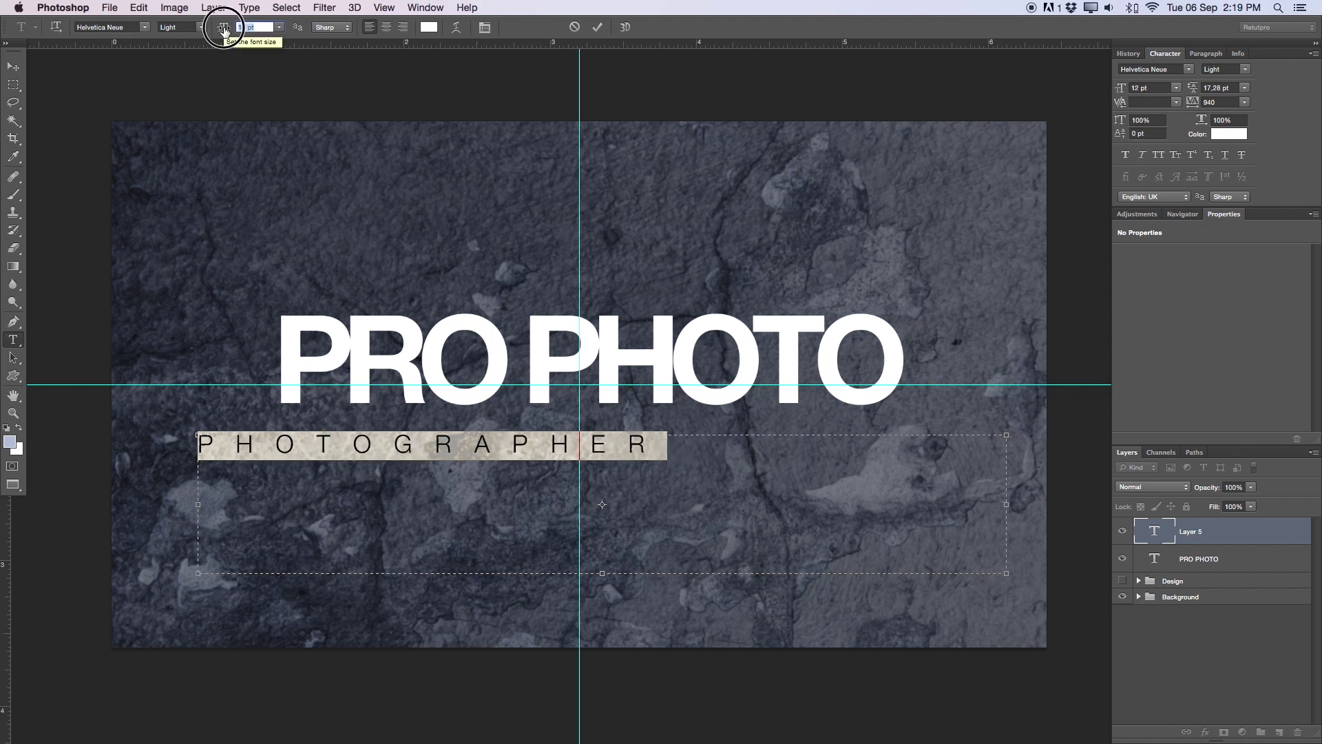
{"action": "left_click", "coordinate": [597, 27]}
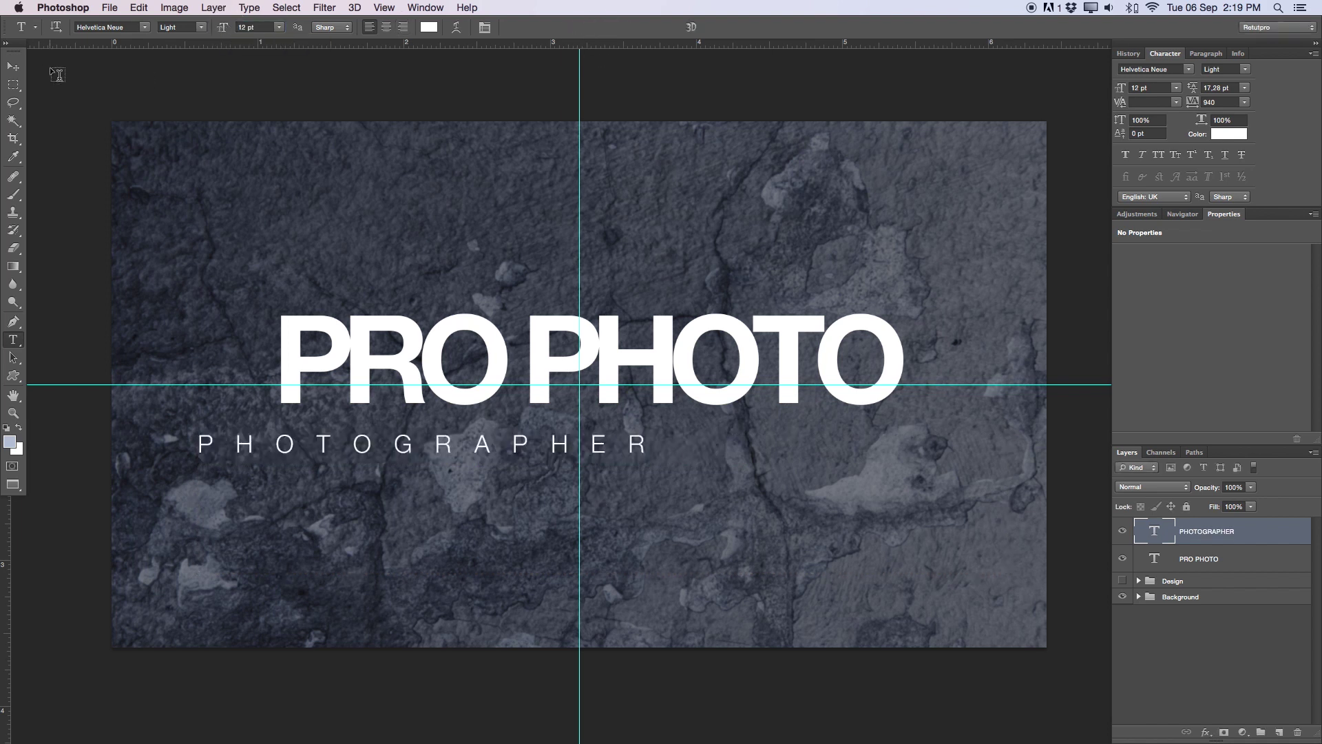
Step: Drag PHOTOGRAPHER beneath PRO PHOTO and nudge it left and down with arrow keys
{"action": "left_click", "coordinate": [14, 66]}
{"action": "left_click_drag", "start_coordinate": [429, 438], "coordinate": [587, 418]}
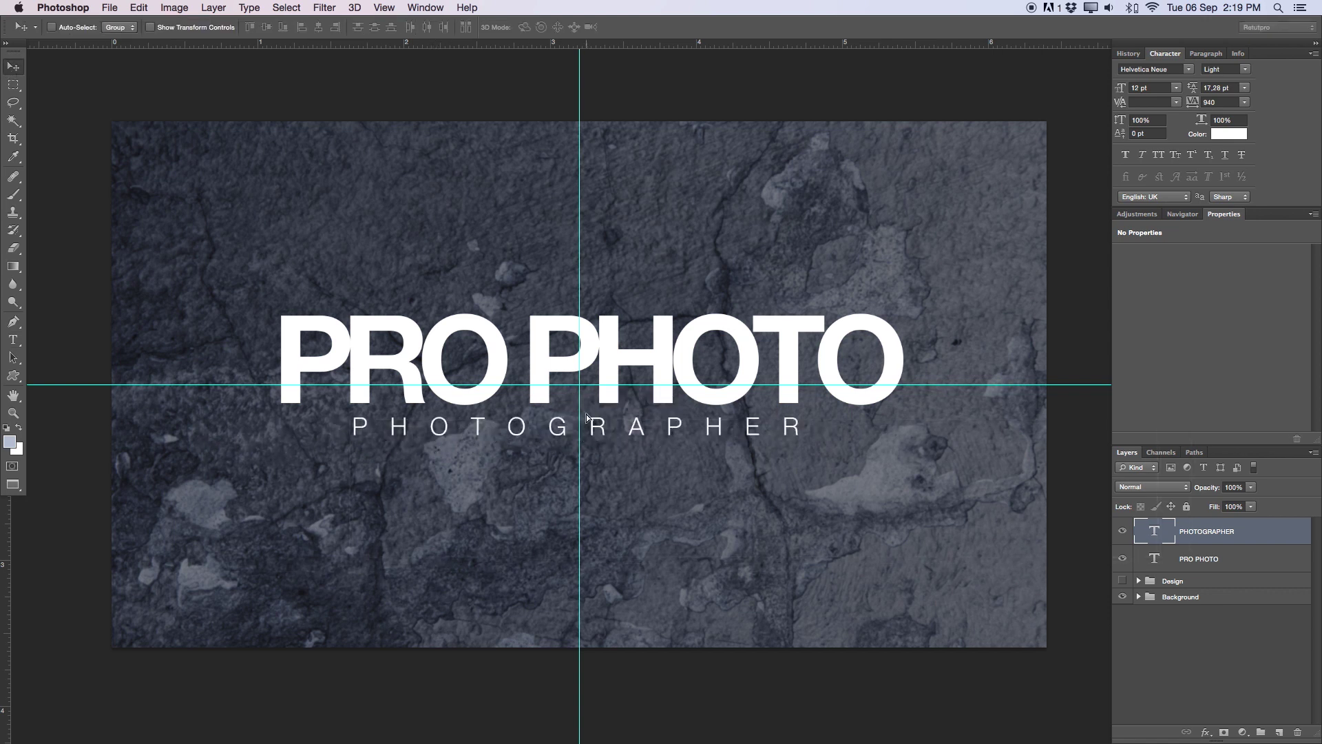
{"action": "key", "text": "Left"}
{"action": "key", "text": "Left"}
{"action": "key", "text": "Left"}
{"action": "key", "text": "Left"}
{"action": "key", "text": "Down"}
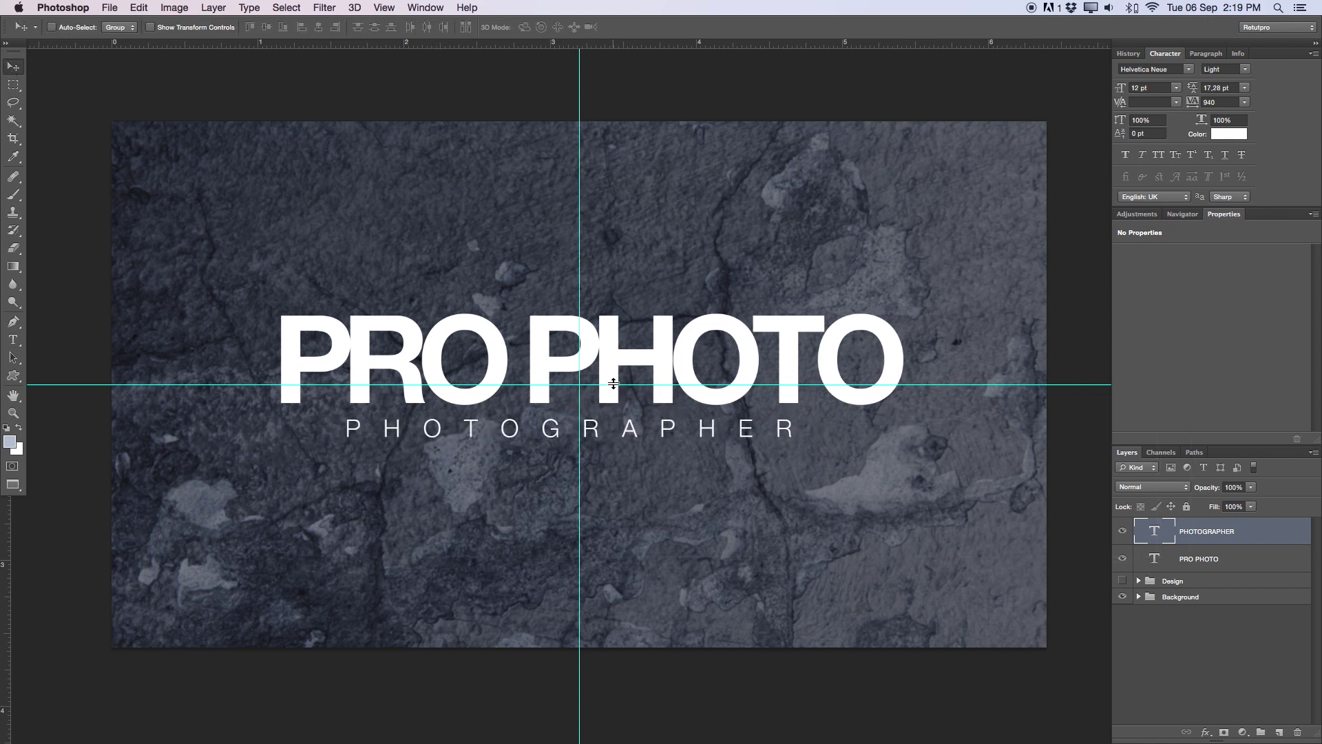
{"action": "key", "text": "Down"}
{"action": "key", "text": "Down"}
{"action": "key", "text": "Down"}
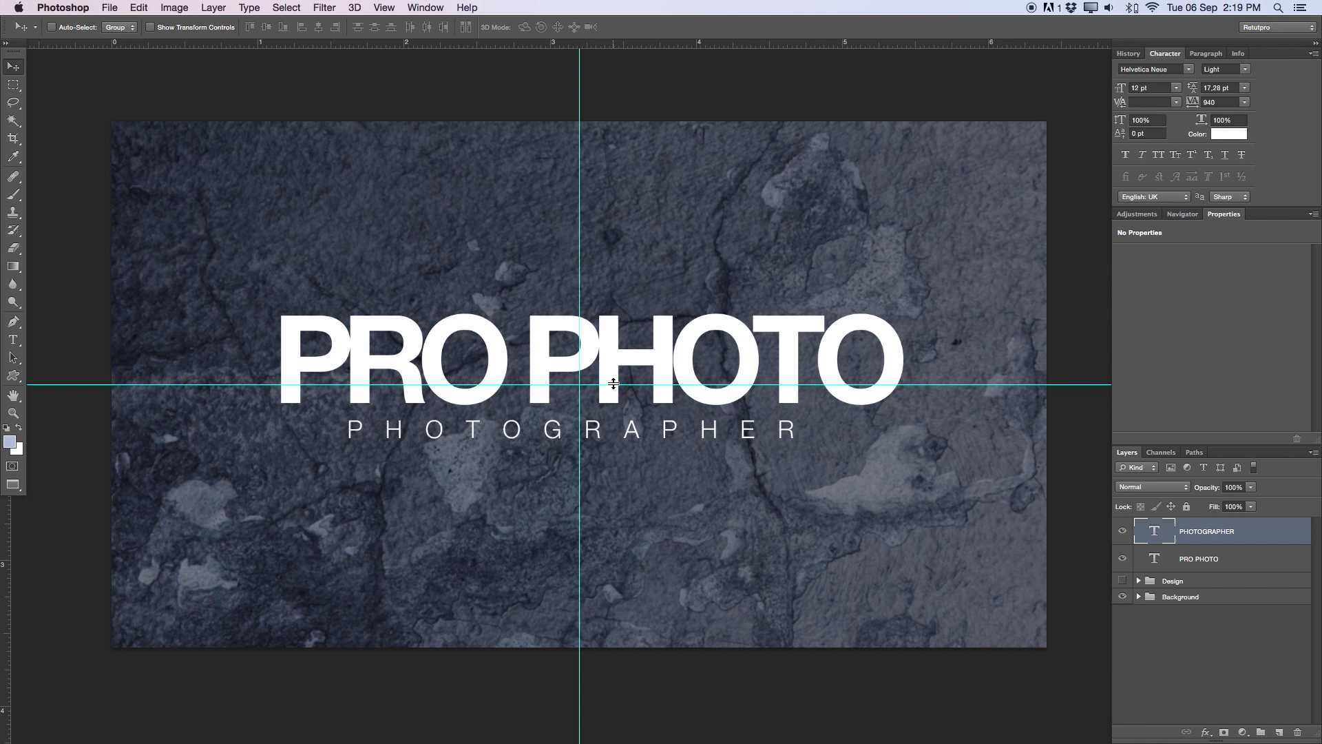
{"action": "key", "text": "Down"}
{"action": "key", "text": "Down"}
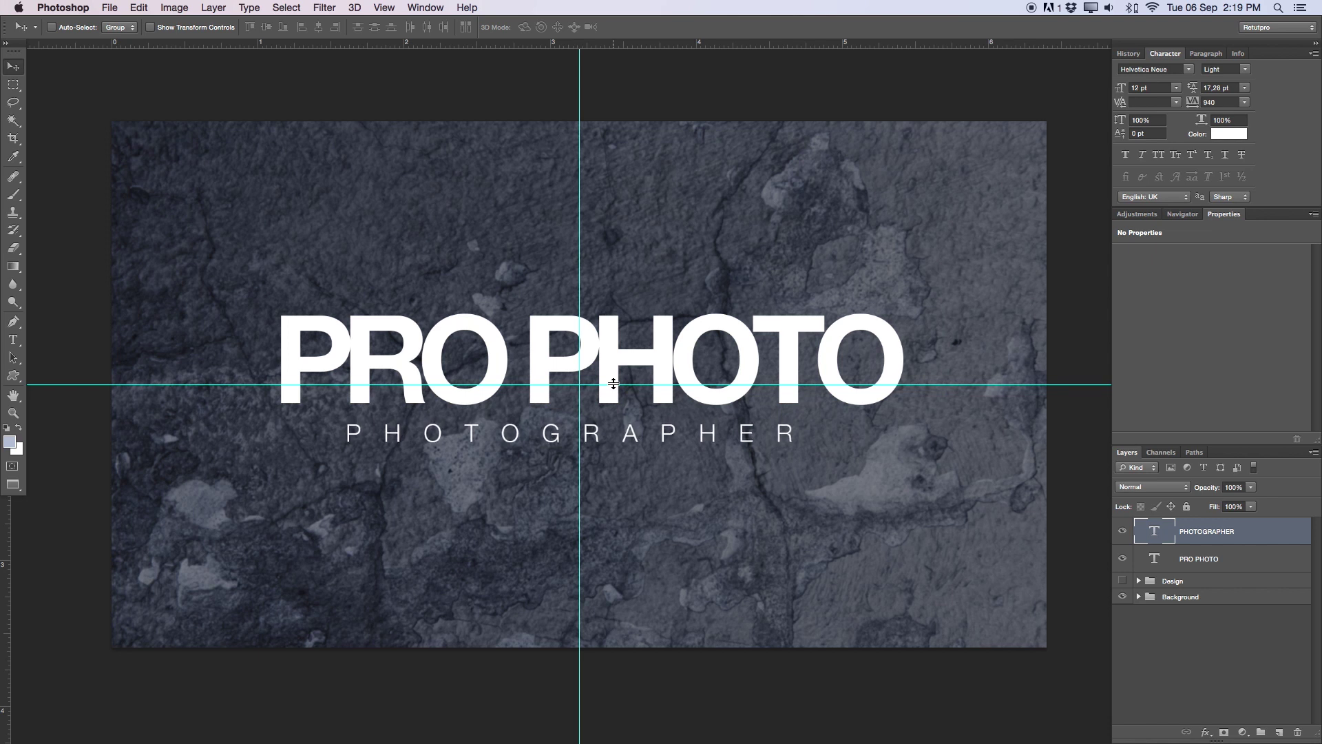
Step: Move the Preview window aside on the desktop and return to Photoshop
{"action": "key", "text": "Tab"}
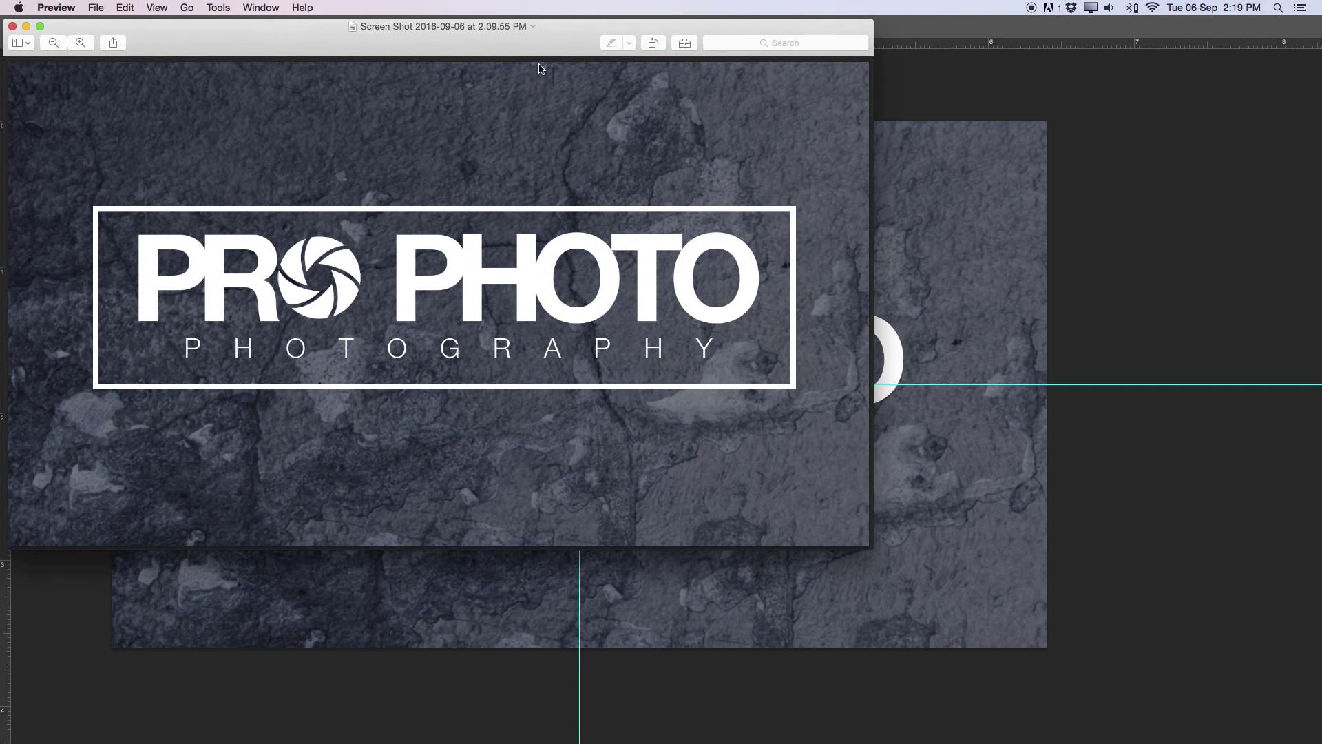
{"action": "left_click_drag", "start_coordinate": [186, 32], "coordinate": [63, 341]}
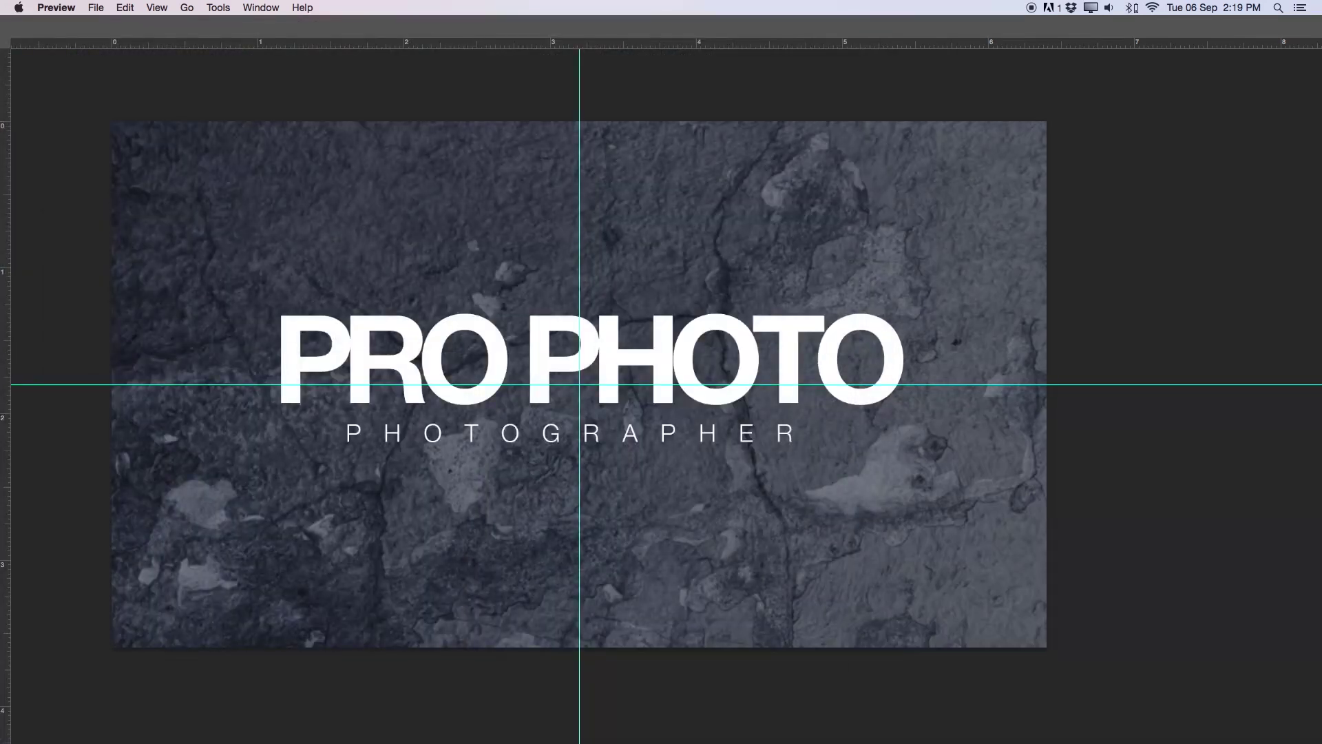
{"action": "key", "text": "super+Tab"}
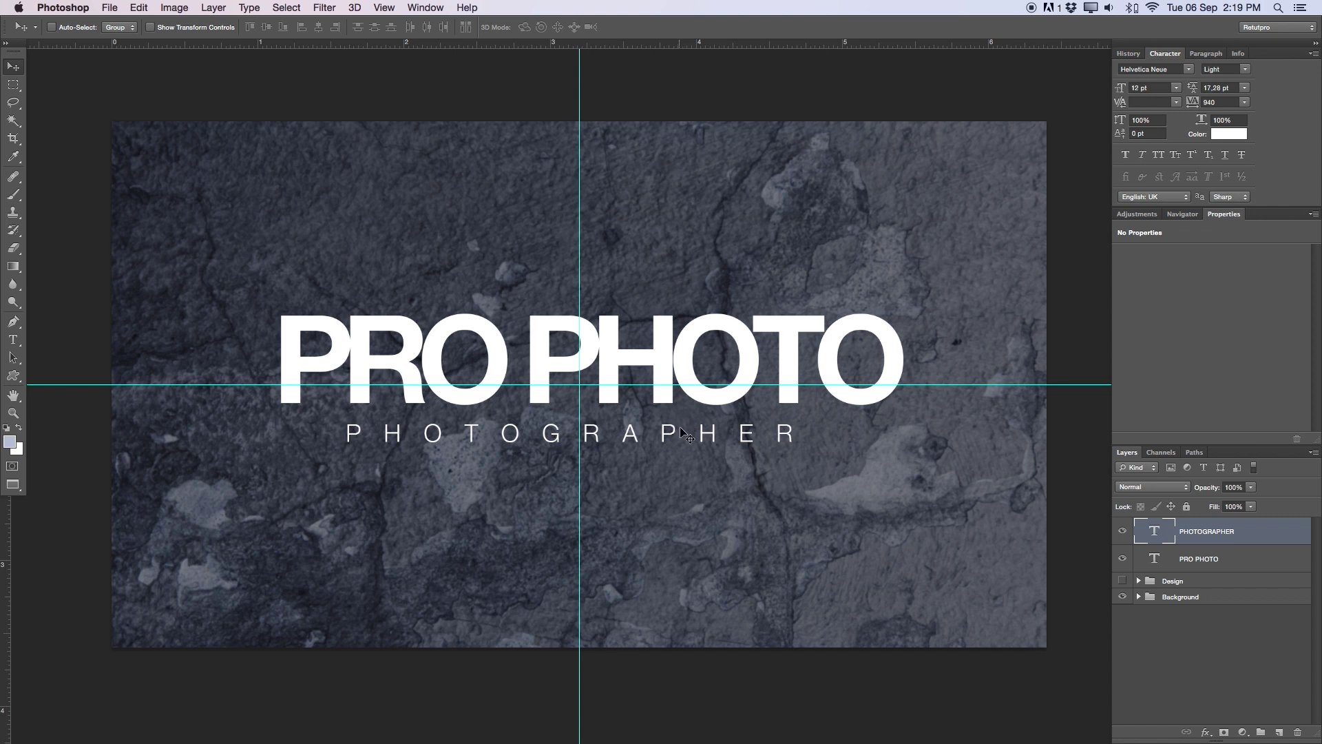
Step: Change the subtitle to PHOTOGRAPHY, raise tracking to 1320, commit, and re-centre it
{"action": "double_click", "coordinate": [765, 434]}
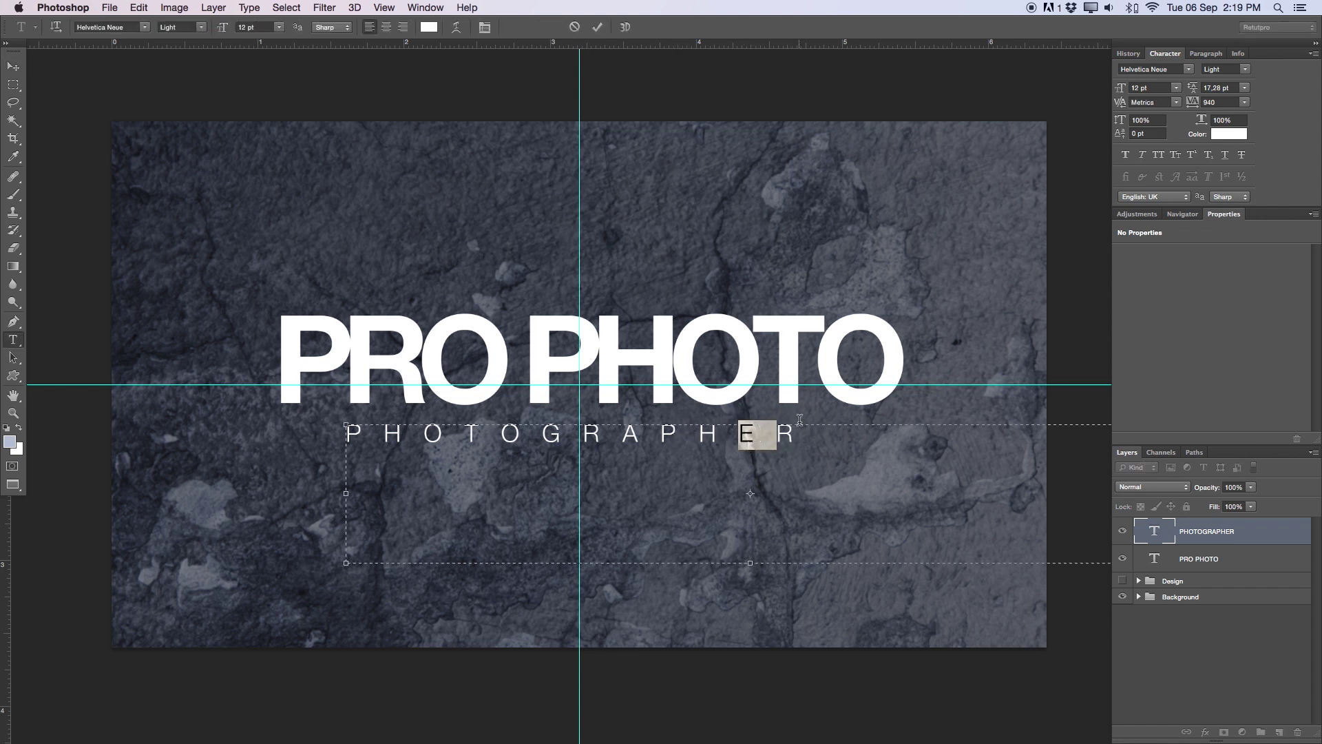
{"action": "key", "text": "shift+Right"}
{"action": "key", "text": "BackSpace"}
{"action": "type", "text": "Y"}
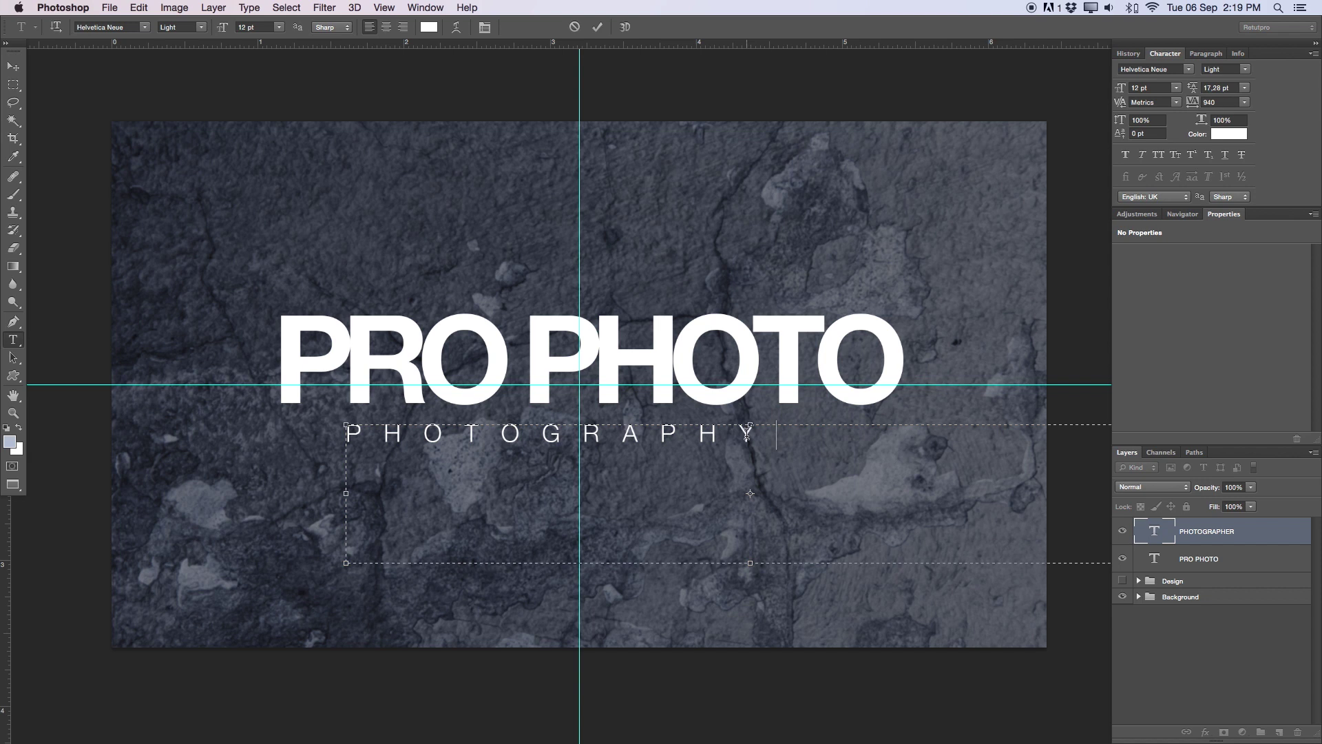
{"action": "key", "text": "super+a"}
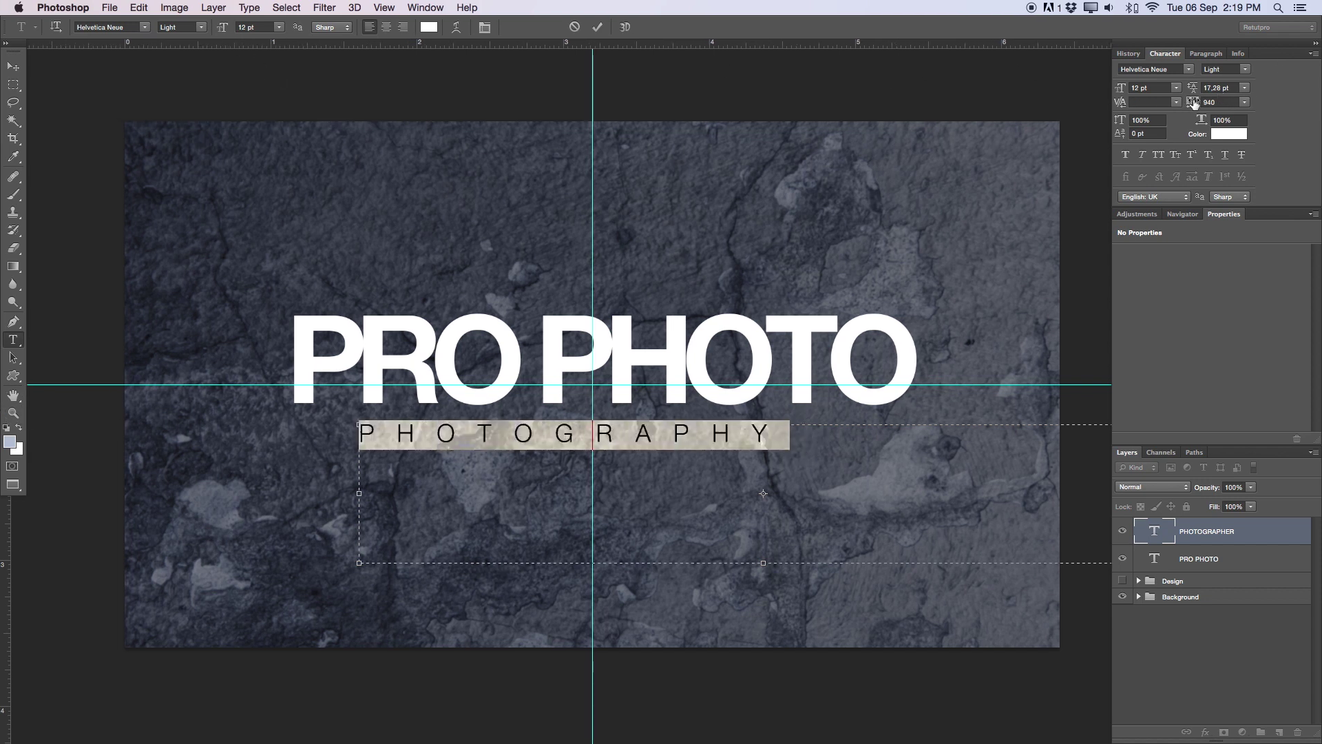
{"action": "left_click_drag", "start_coordinate": [1194, 103], "coordinate": [1214, 99]}
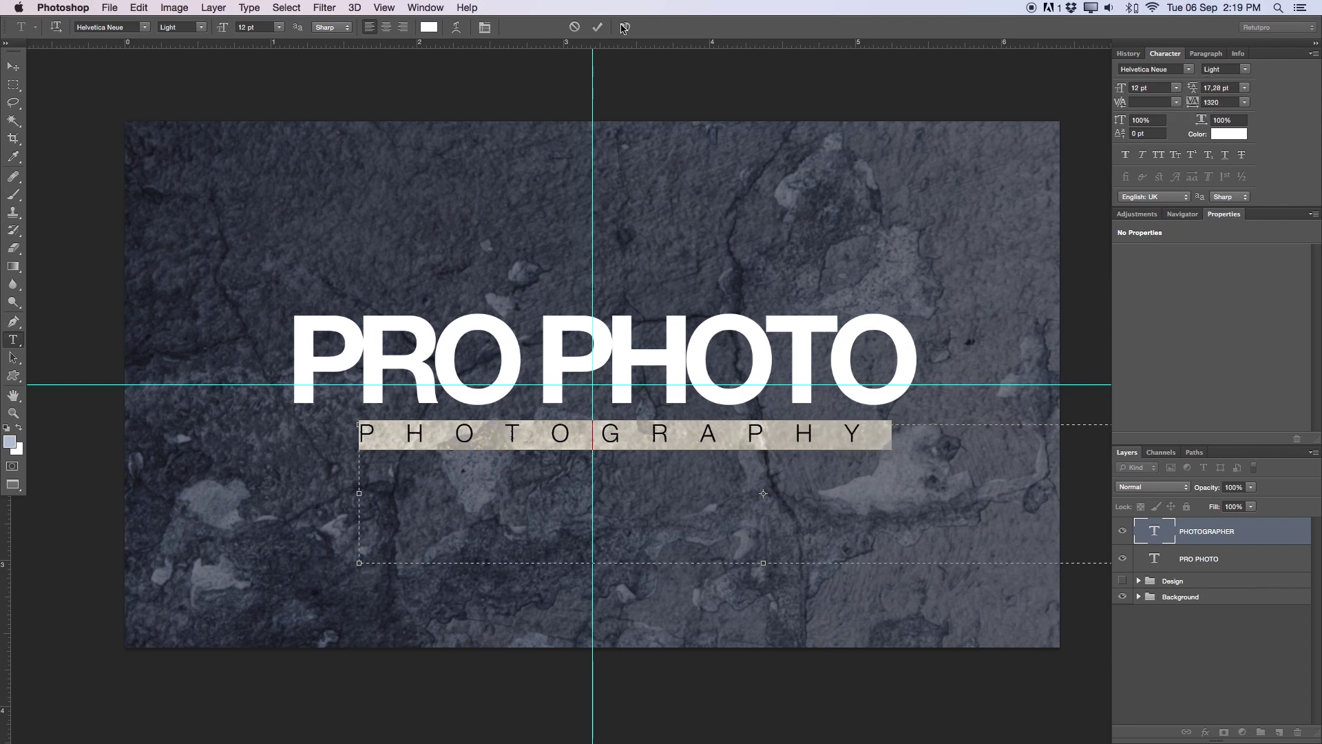
{"action": "left_click", "coordinate": [596, 26]}
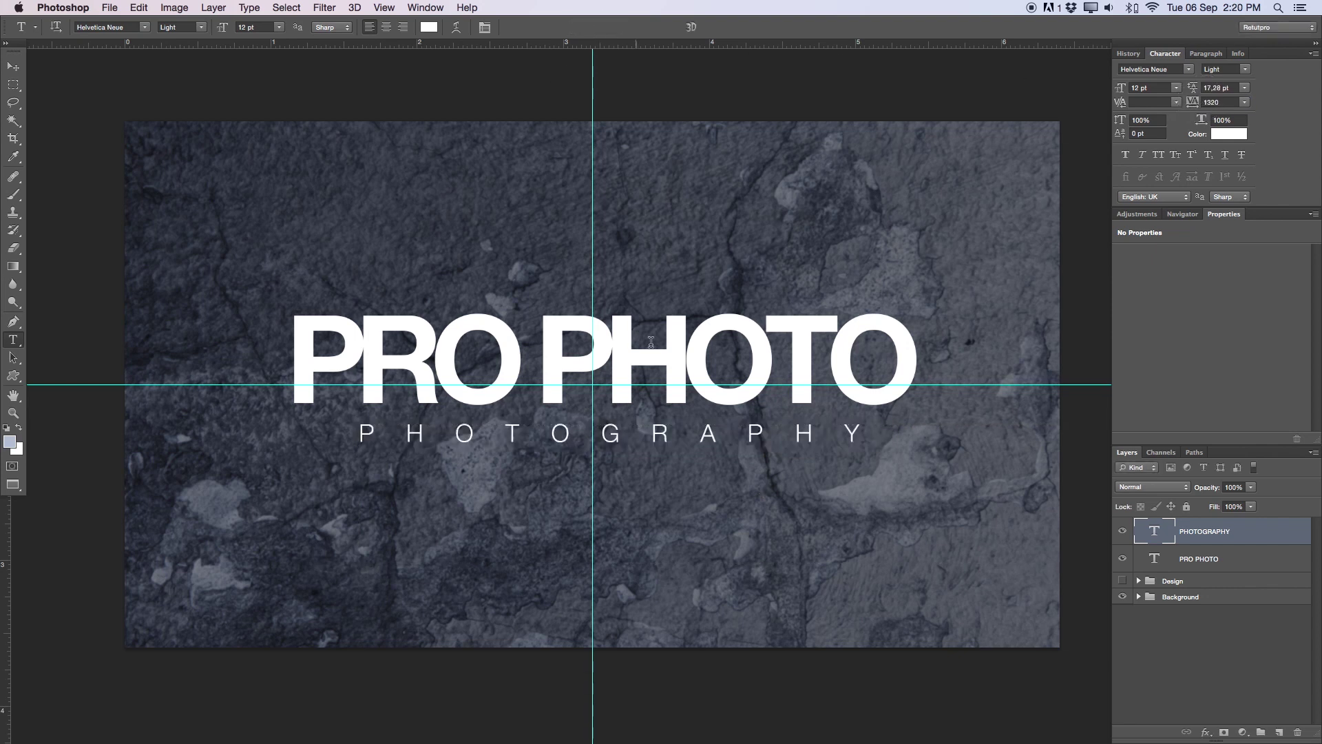
{"action": "key", "text": "v"}
{"action": "left_click_drag", "start_coordinate": [712, 435], "coordinate": [698, 402]}
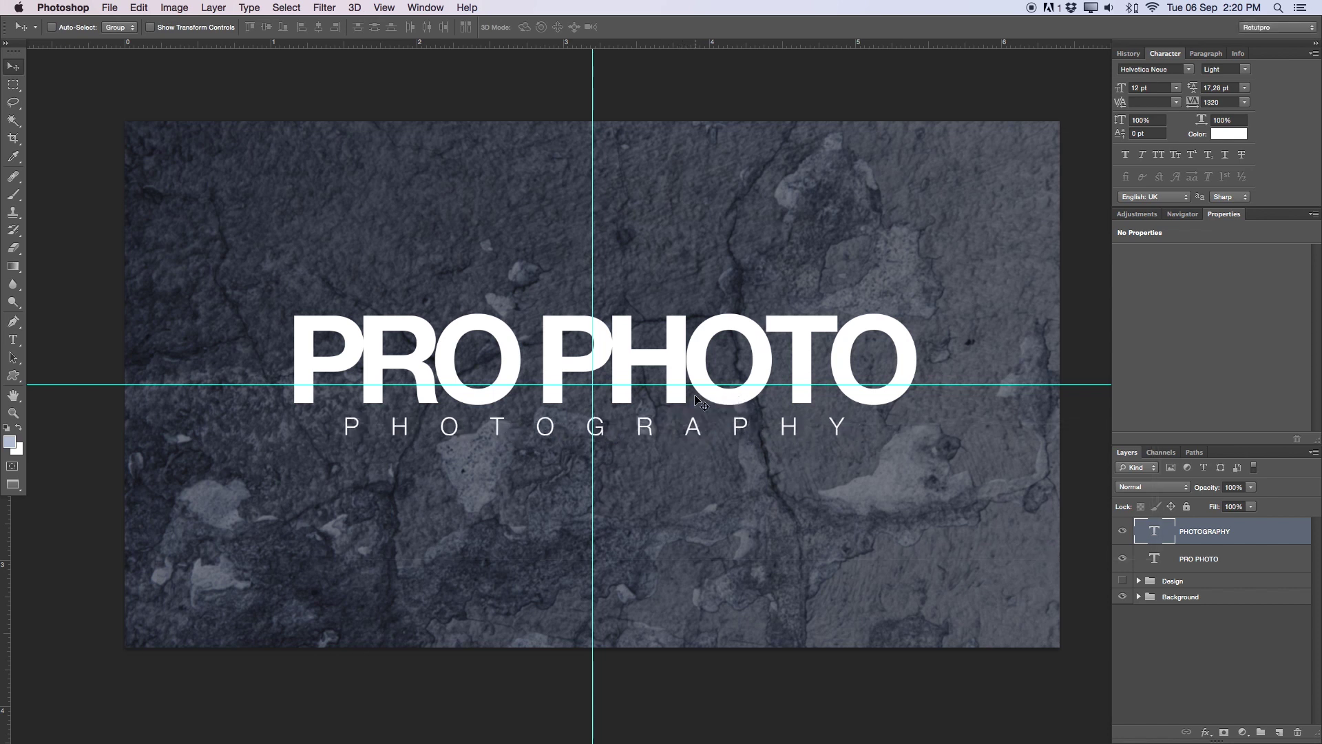
Step: Nudge PHOTOGRAPHY down twice, zoom out to see the whole design, and select PRO PHOTO
{"action": "key", "text": "Down"}
{"action": "key", "text": "Down"}
{"action": "key", "text": "Down"}
{"action": "key", "text": "z"}
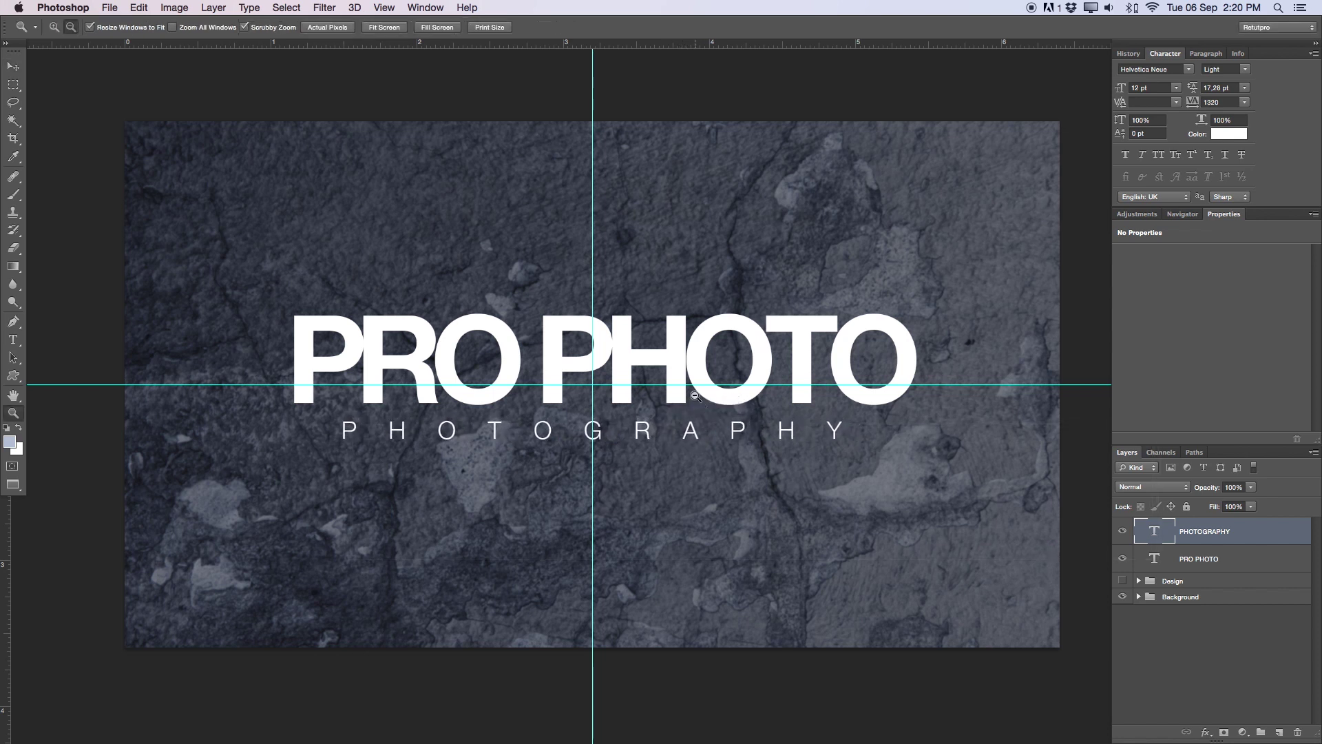
{"action": "scroll", "coordinate": [668, 408], "scroll_direction": "down", "scroll_amount": 3}
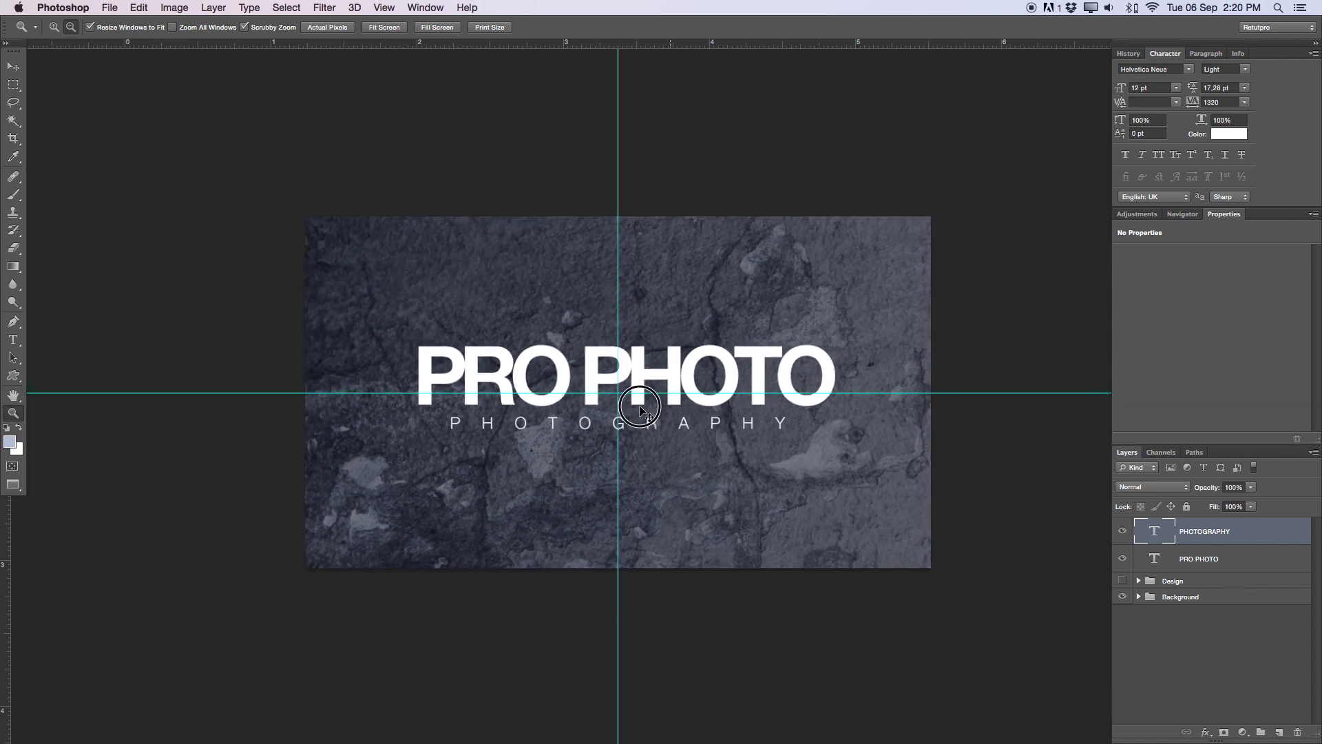
{"action": "left_click_drag", "start_coordinate": [640, 406], "coordinate": [652, 458]}
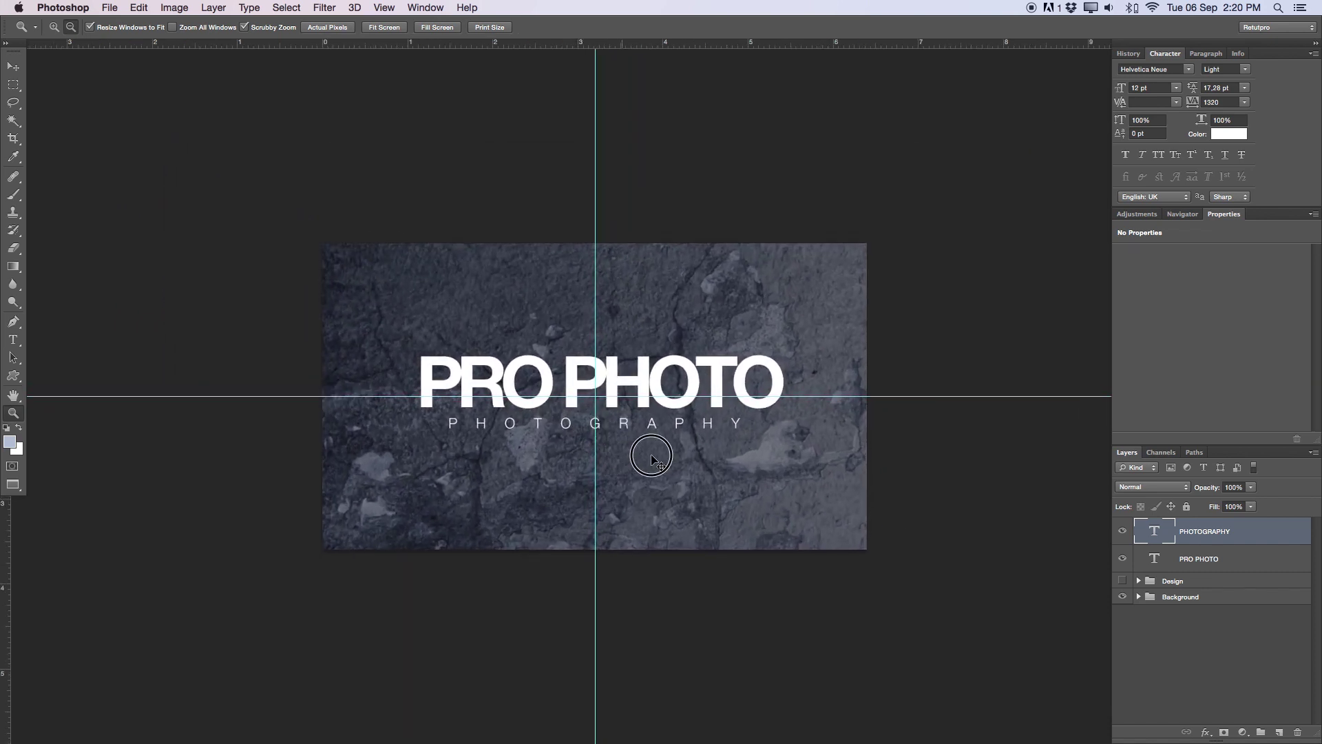
{"action": "key", "text": "v"}
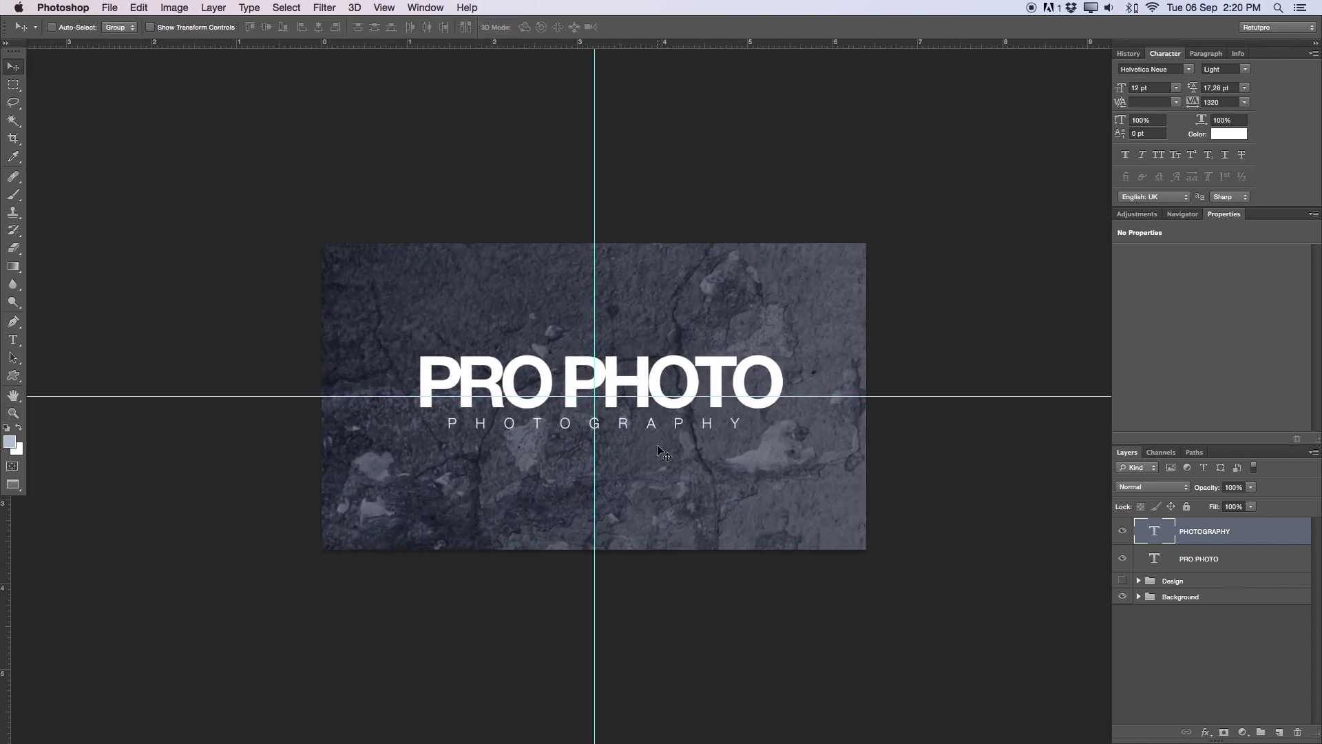
{"action": "key", "text": "Down"}
{"action": "key", "text": "Down"}
{"action": "key", "text": "Down"}
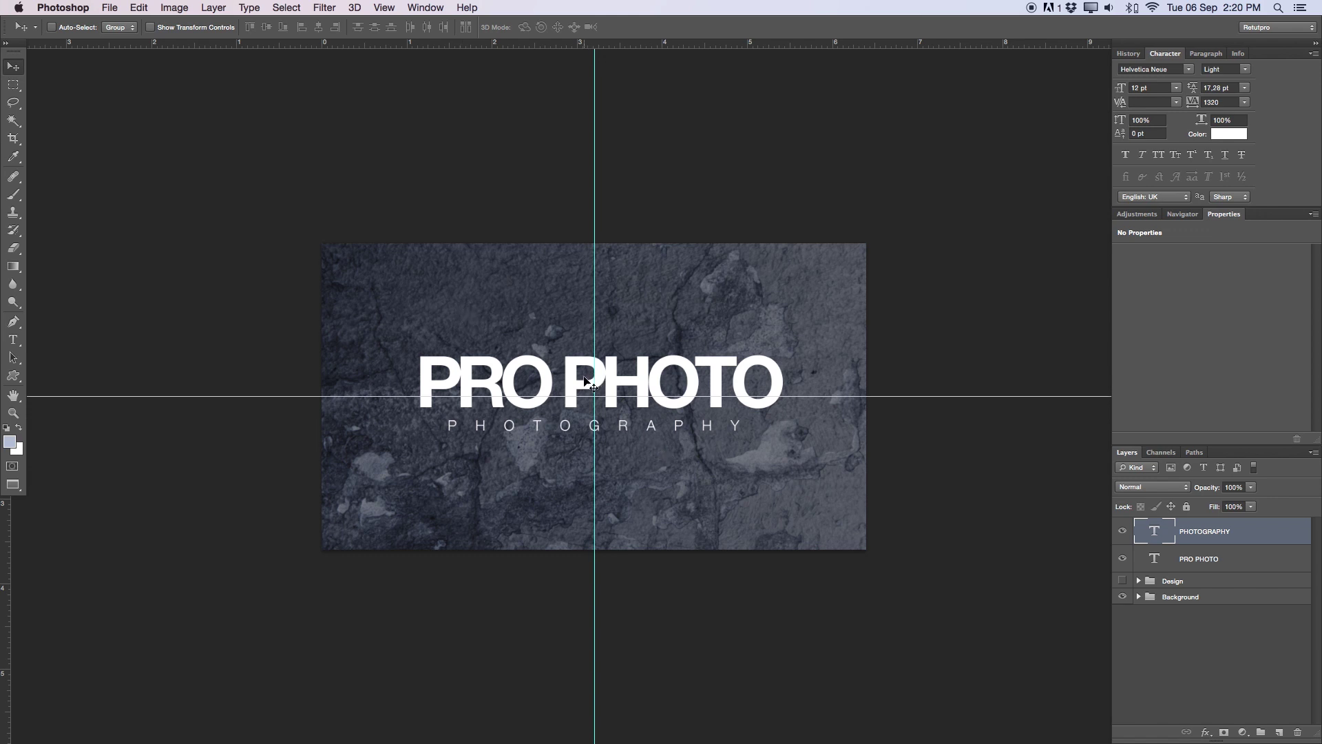
{"action": "key", "text": "z"}
{"action": "left_click", "coordinate": [1224, 561]}
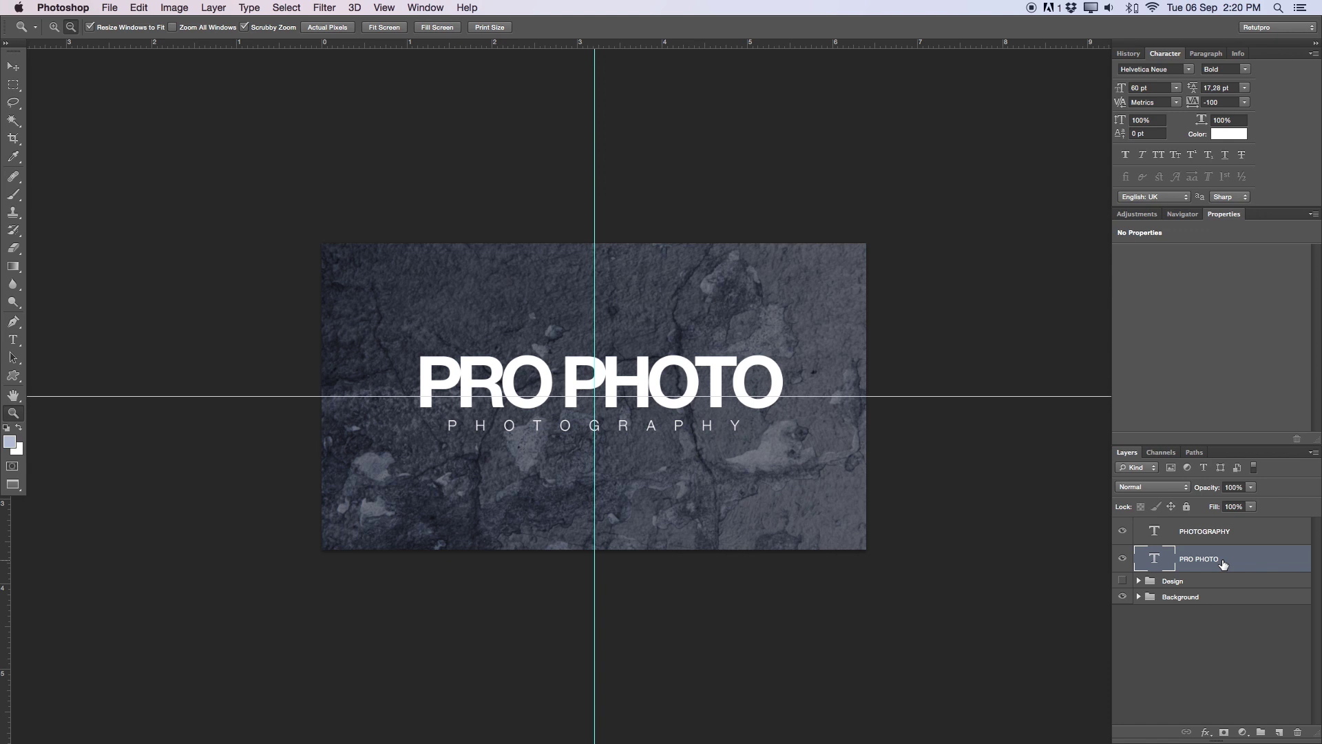
Step: Create PRO PHOTO copy 2 and drag it above the PHOTOGRAPHY layer
{"action": "key", "text": "super+j"}
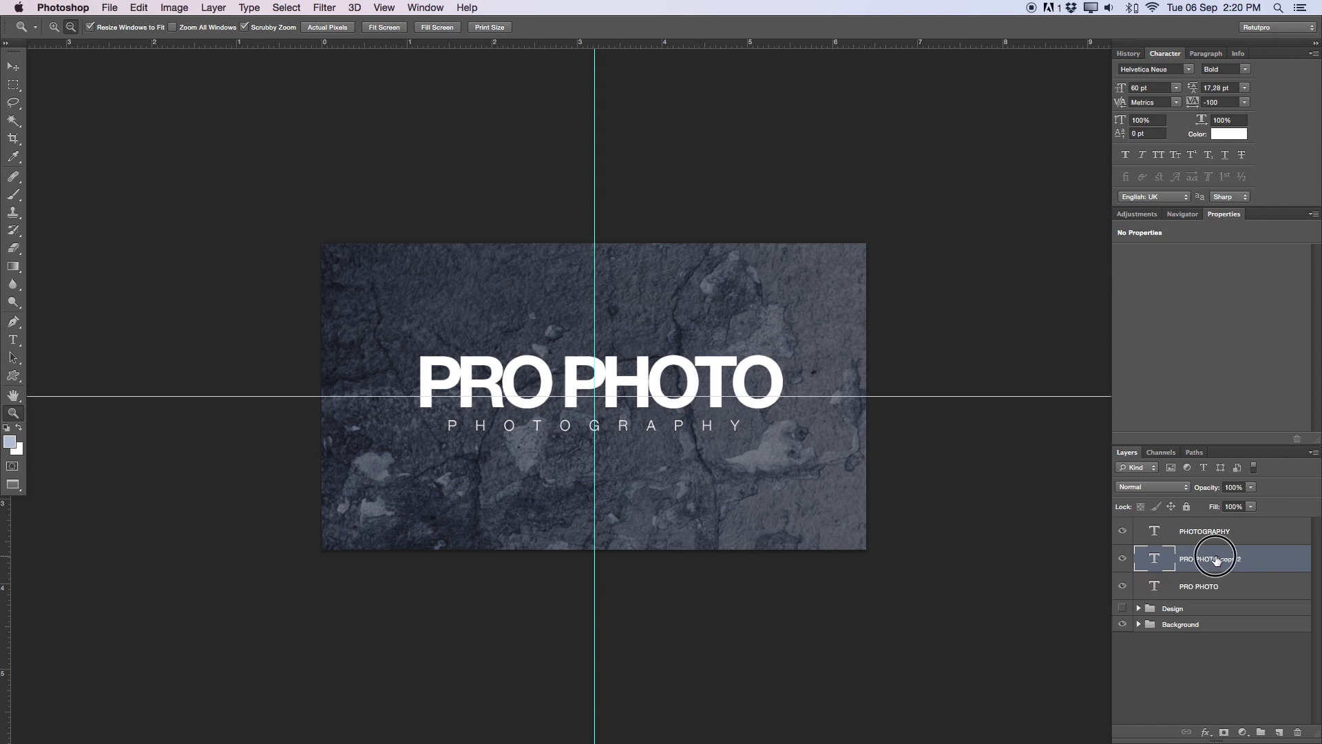
{"action": "left_click_drag", "start_coordinate": [1220, 562], "coordinate": [1219, 520]}
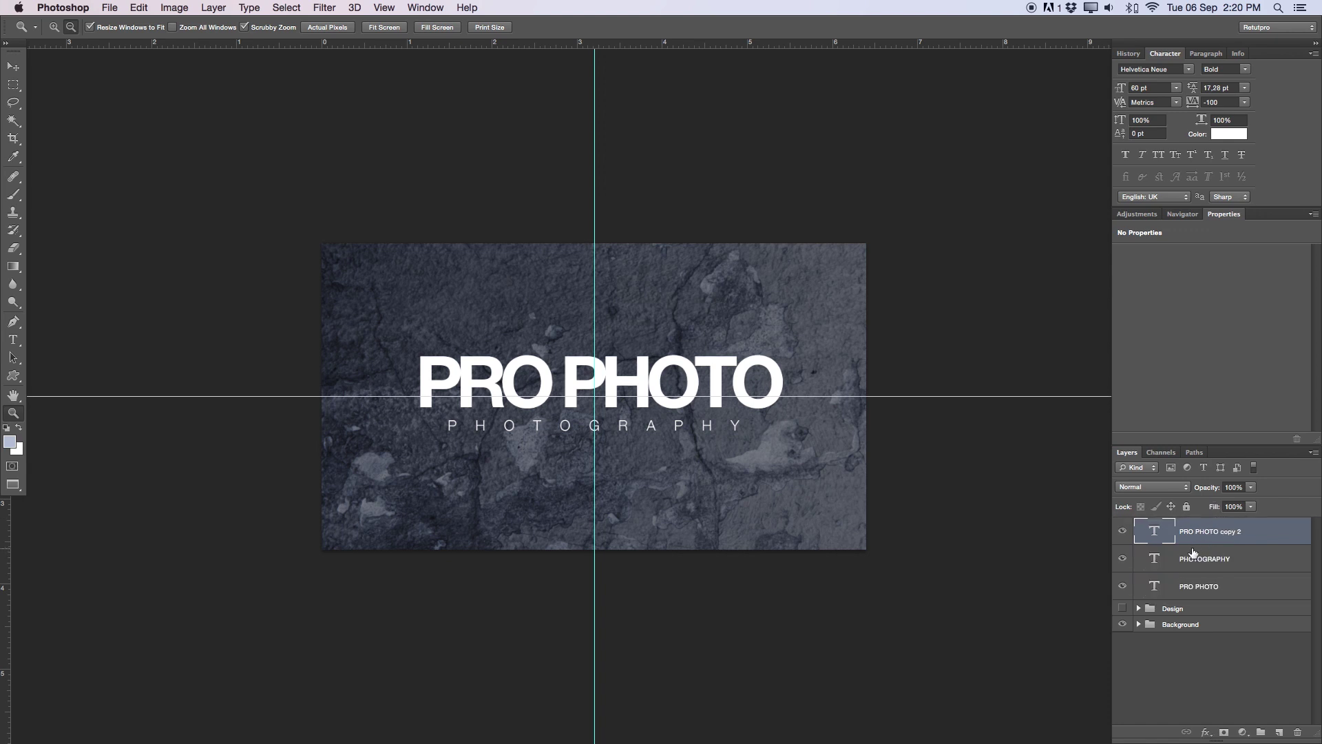
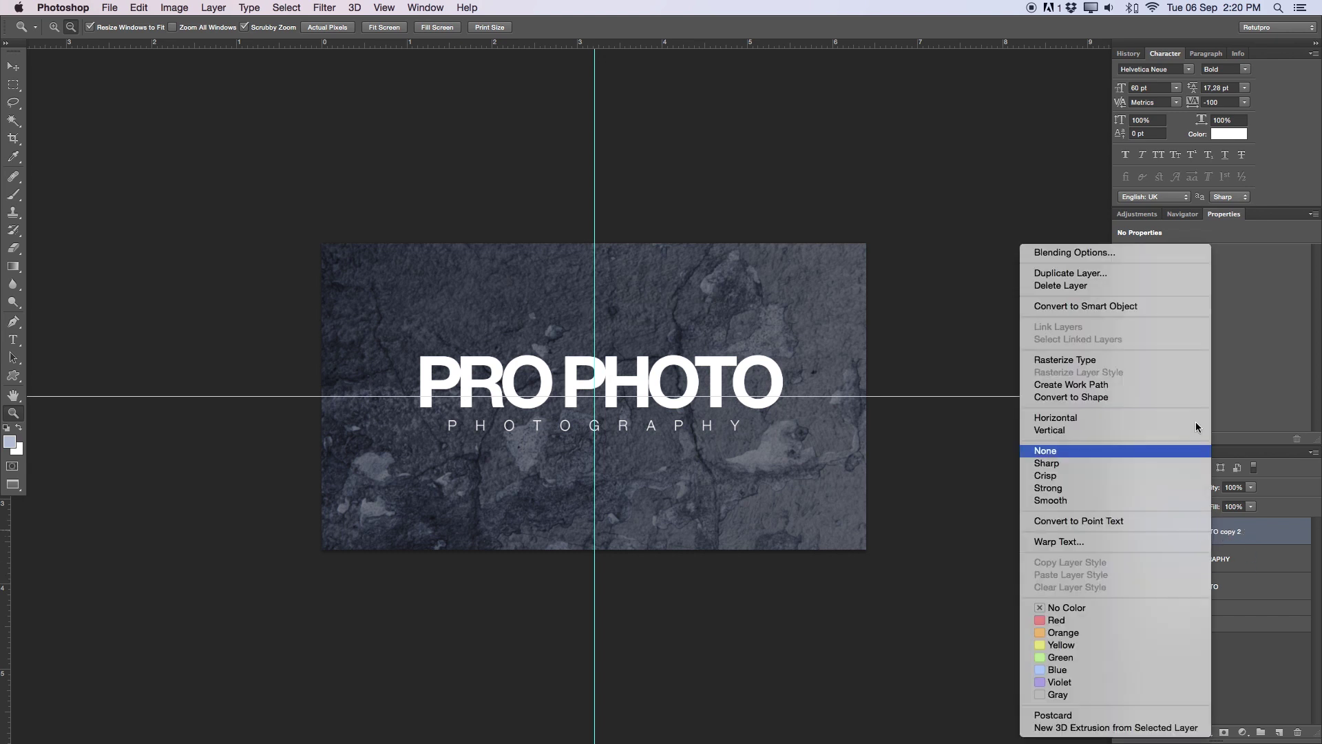
Step: Rasterize the copied PRO PHOTO type layer and hide the original text layer
{"action": "left_click", "coordinate": [1086, 364]}
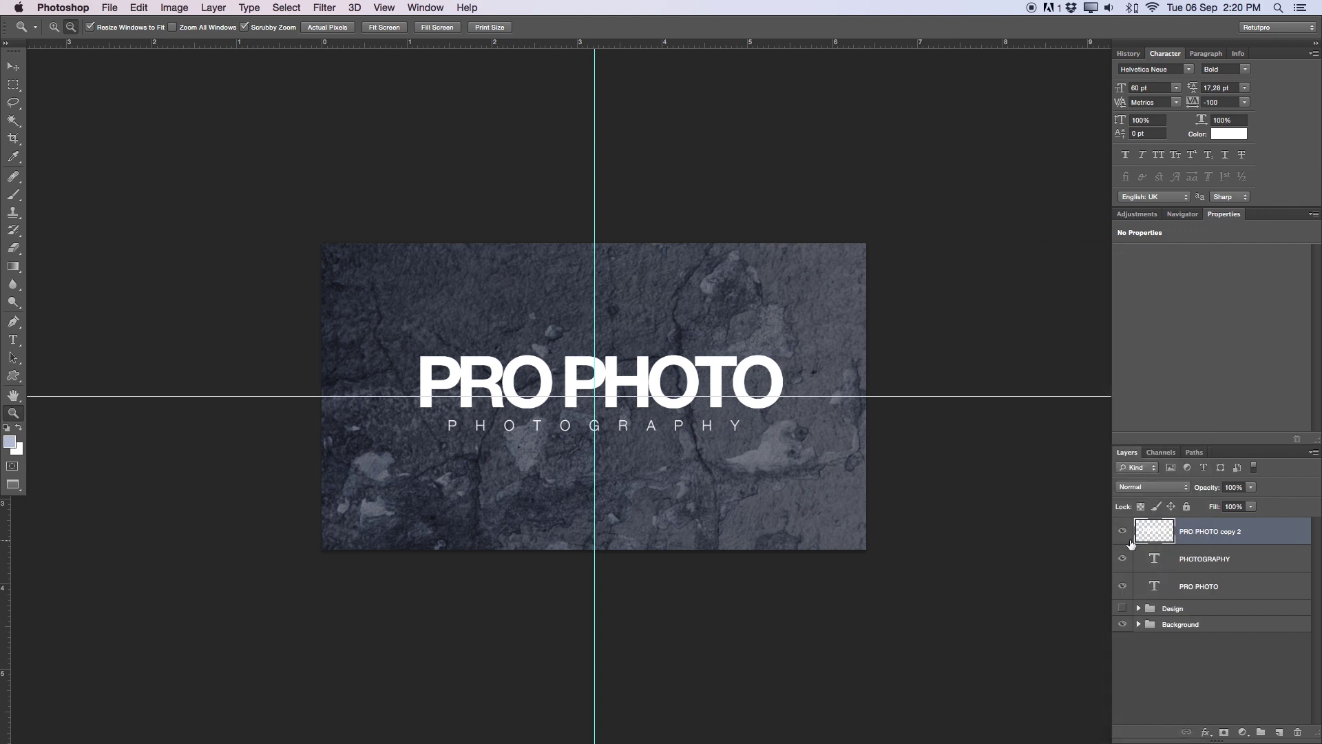
{"action": "left_click", "coordinate": [1196, 587]}
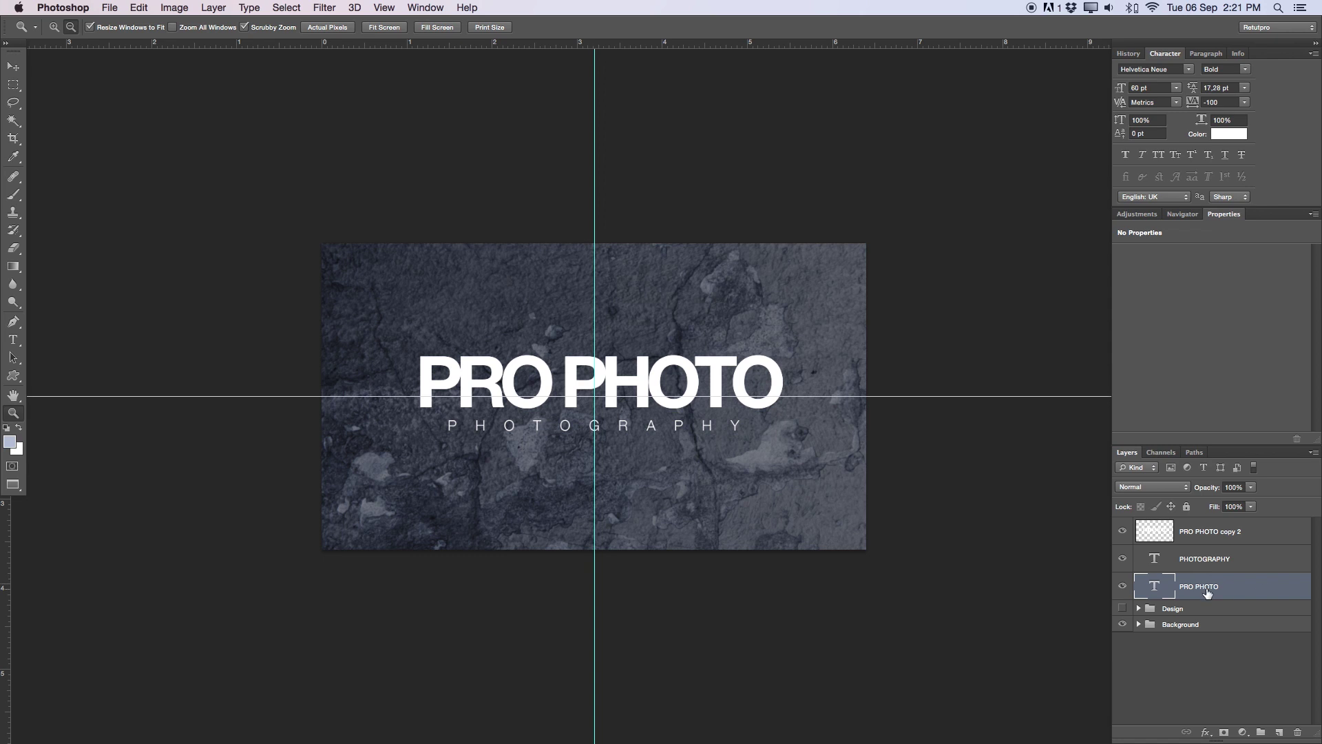
{"action": "left_click", "coordinate": [1123, 586]}
Step: Rename the rasterized copy layer to PRO PHOTO by removing the copy suffix
{"action": "left_click", "coordinate": [1223, 534]}
{"action": "double_click", "coordinate": [1222, 531]}
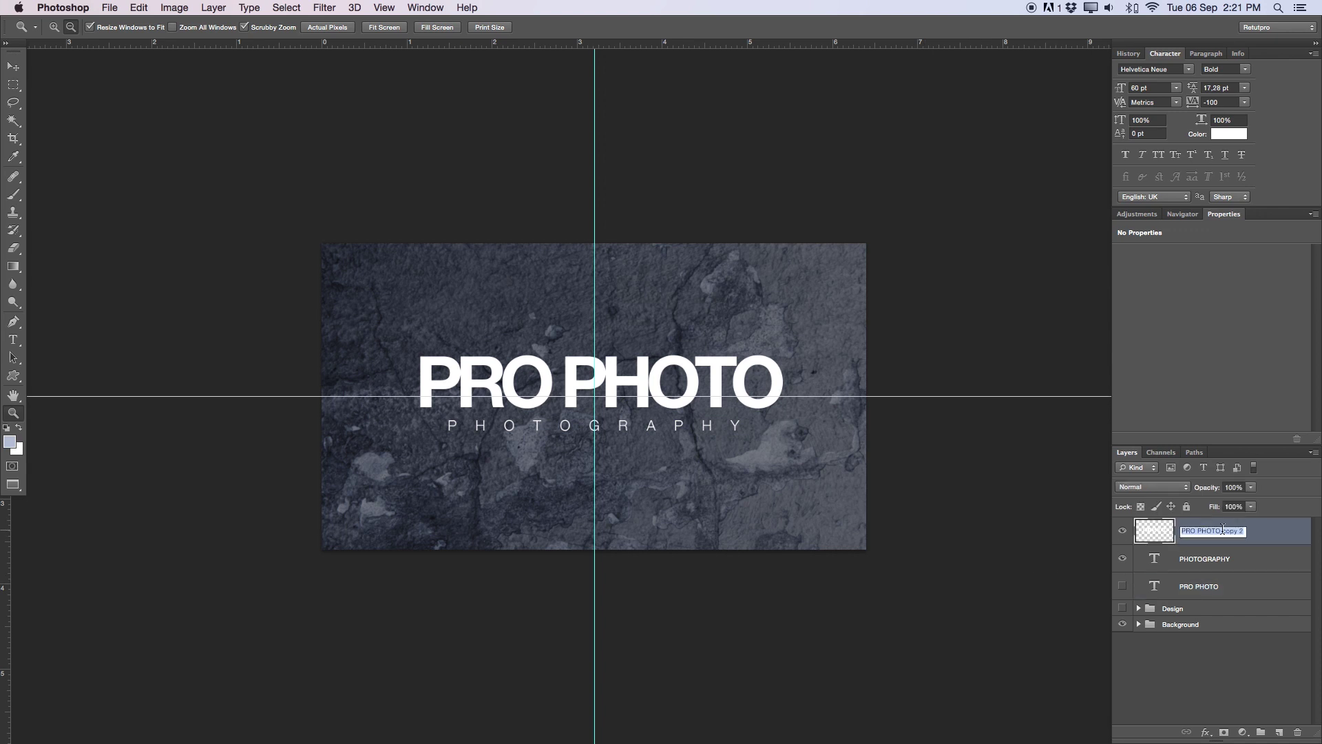
{"action": "key", "text": "BackSpace"}
{"action": "key", "text": "Return"}
{"action": "key", "text": "m"}
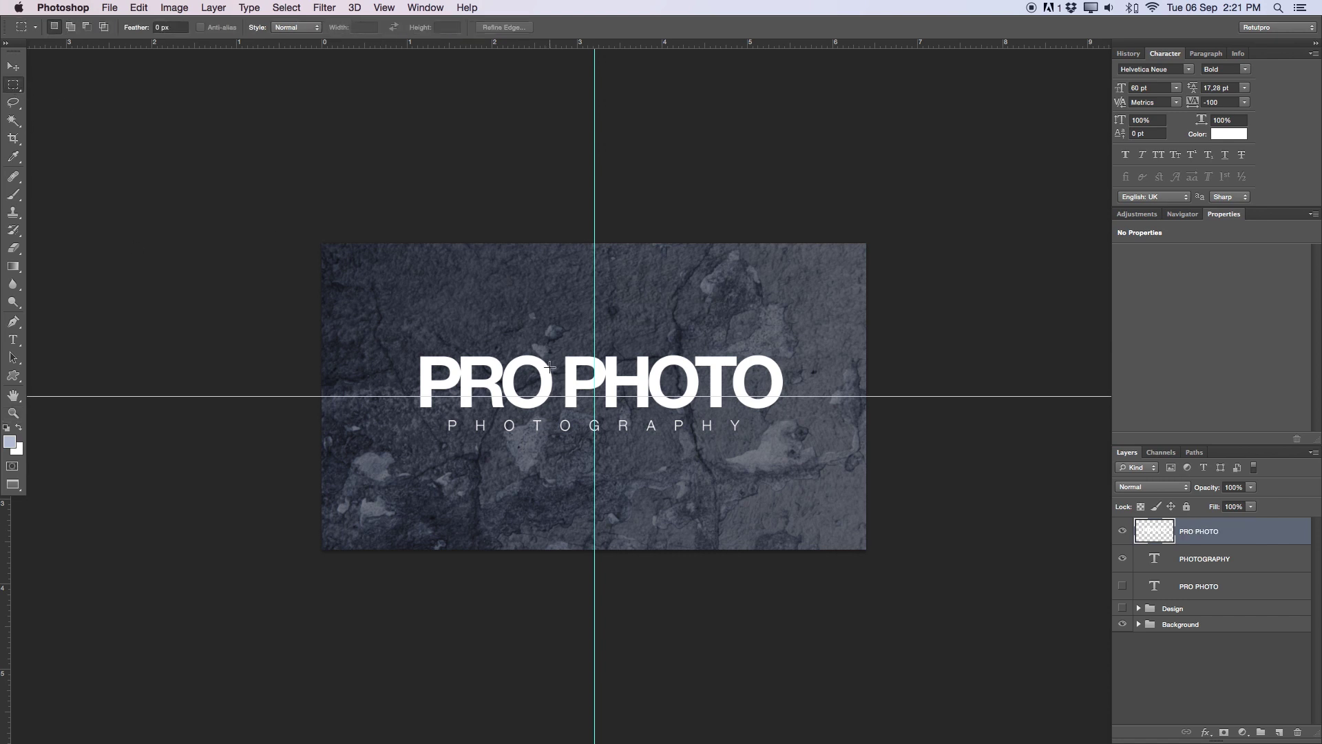
Step: Zoom in on the lettering and delete a marquee selection around the O of PRO
{"action": "key", "text": "z"}
{"action": "mouse_move", "coordinate": [553, 369]}
{"action": "left_mouse_down"}
{"action": "mouse_move", "coordinate": [604, 367]}
{"action": "mouse_move", "coordinate": [525, 415]}
{"action": "left_mouse_up"}
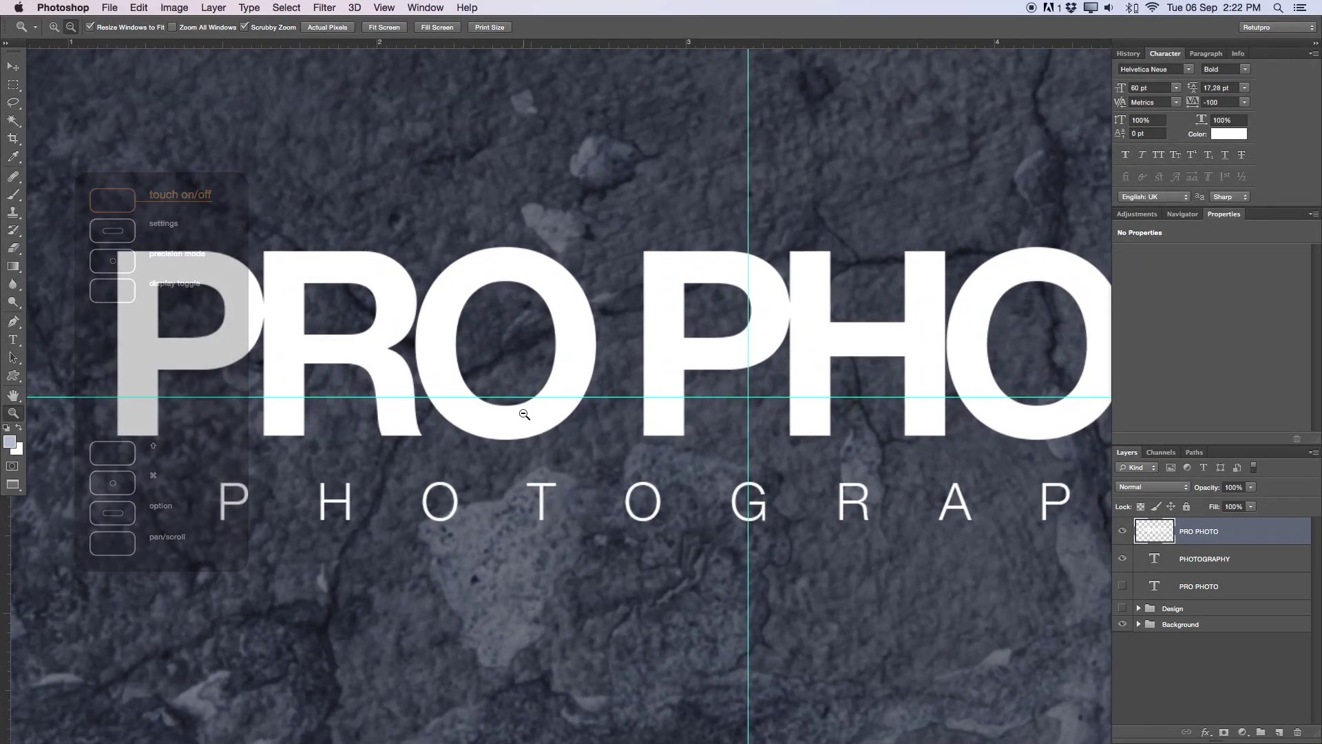
{"action": "key", "text": "m"}
{"action": "left_click_drag", "start_coordinate": [587, 229], "coordinate": [480, 468]}
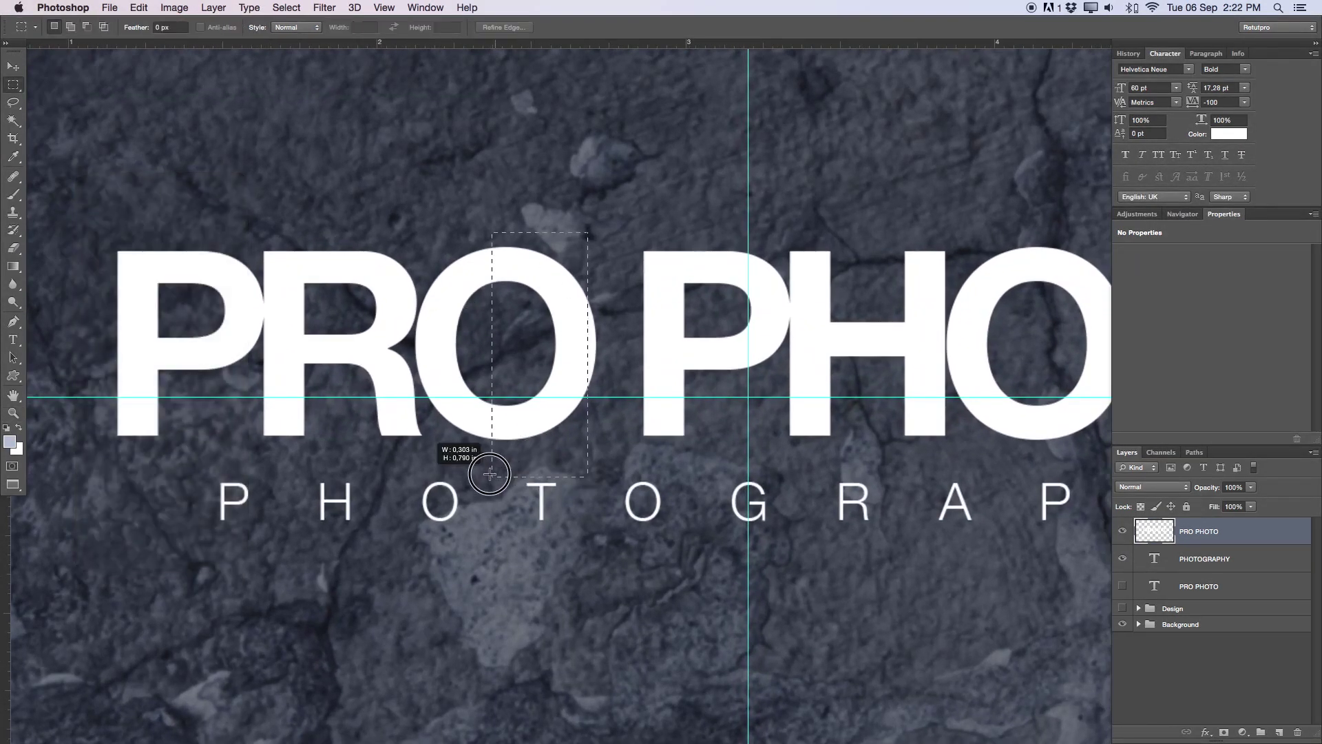
{"action": "mouse_move", "coordinate": [548, 409]}
{"action": "left_mouse_down"}
{"action": "mouse_move", "coordinate": [505, 382]}
{"action": "mouse_move", "coordinate": [510, 346]}
{"action": "left_mouse_up"}
{"action": "key", "text": "Delete"}
{"action": "key", "text": "Delete"}
{"action": "key", "text": "Delete"}
Step: Deselect, erase the leftover O sliver beside R, and zoom back out with panels hidden
{"action": "key", "text": "super+d"}
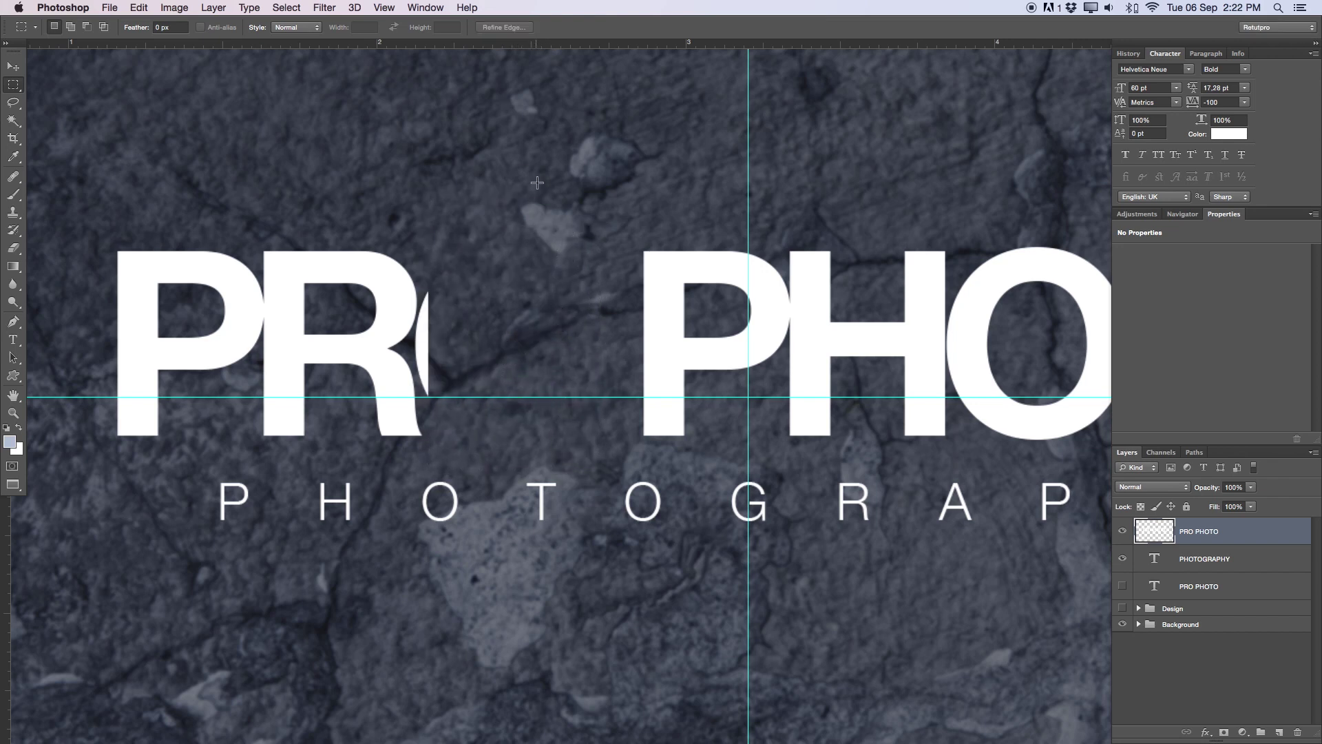
{"action": "key", "text": "e"}
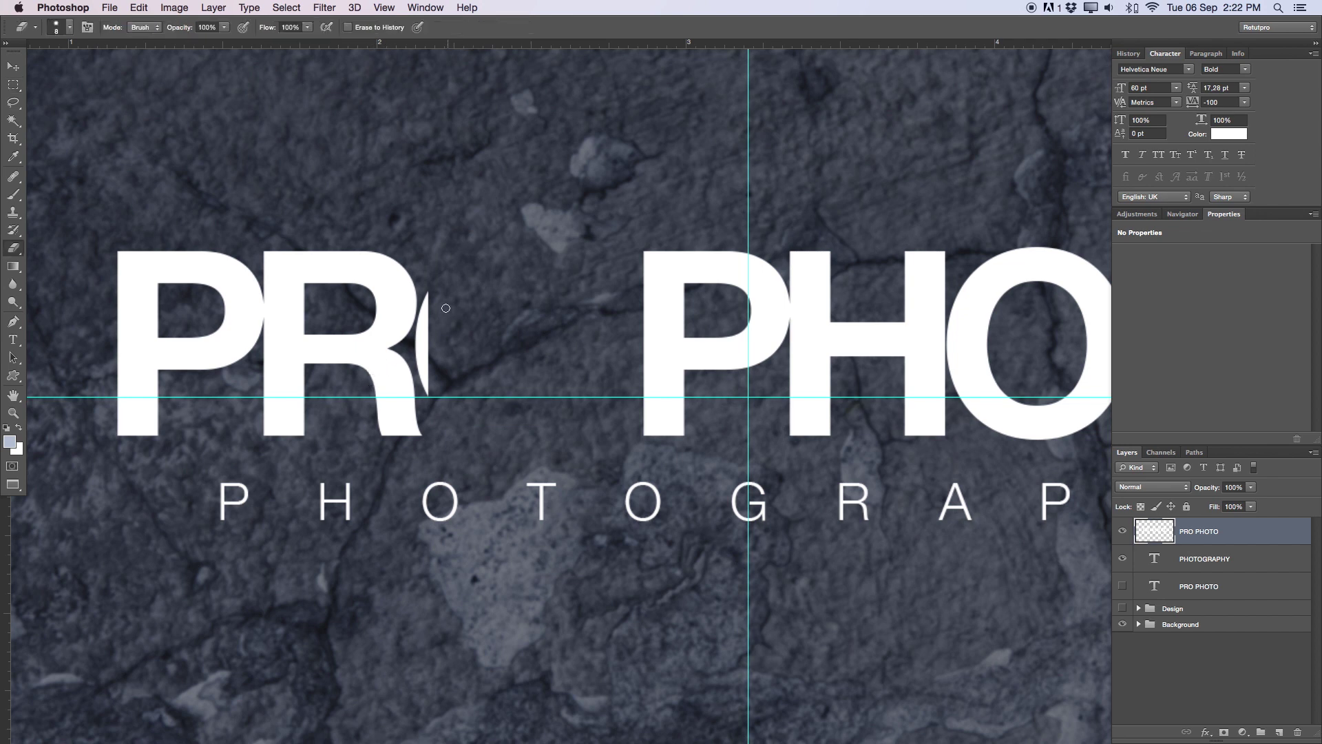
{"action": "mouse_move", "coordinate": [427, 292]}
{"action": "left_mouse_down"}
{"action": "mouse_move", "coordinate": [428, 381]}
{"action": "mouse_move", "coordinate": [429, 295]}
{"action": "left_mouse_up"}
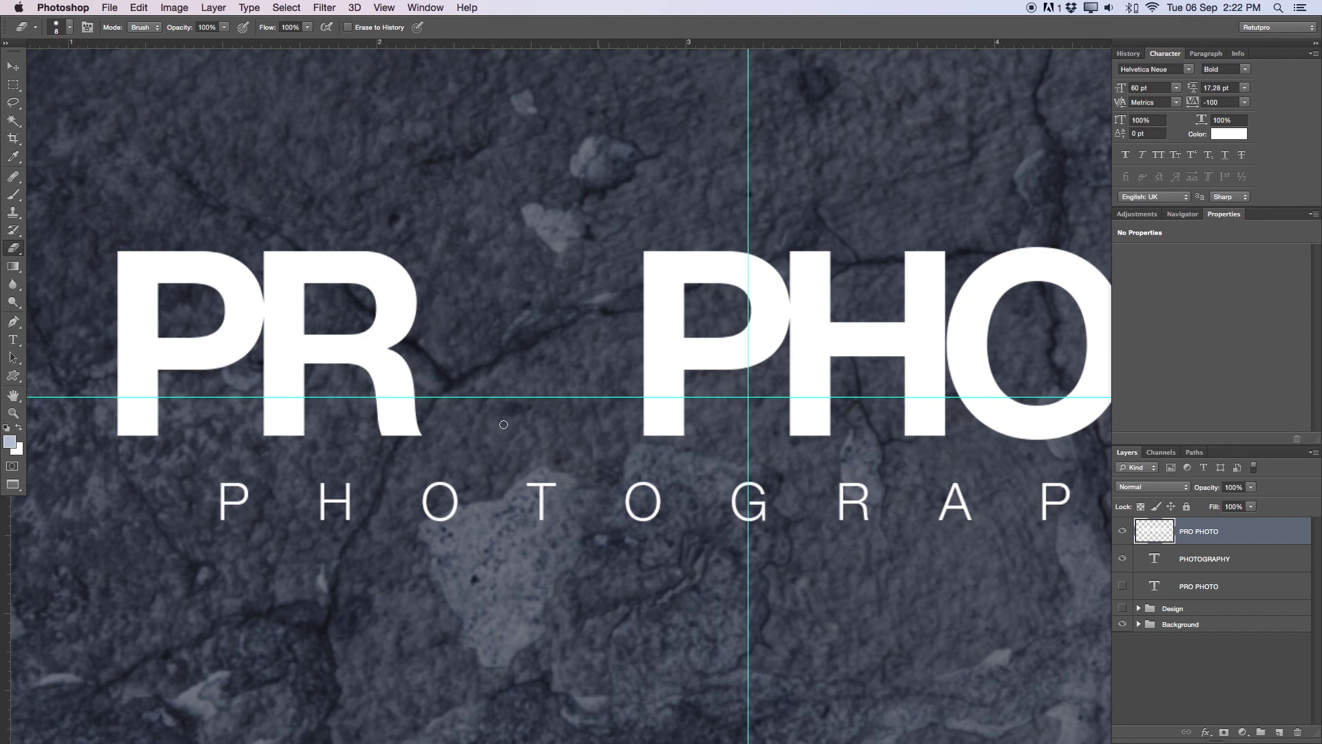
{"action": "key", "text": "z"}
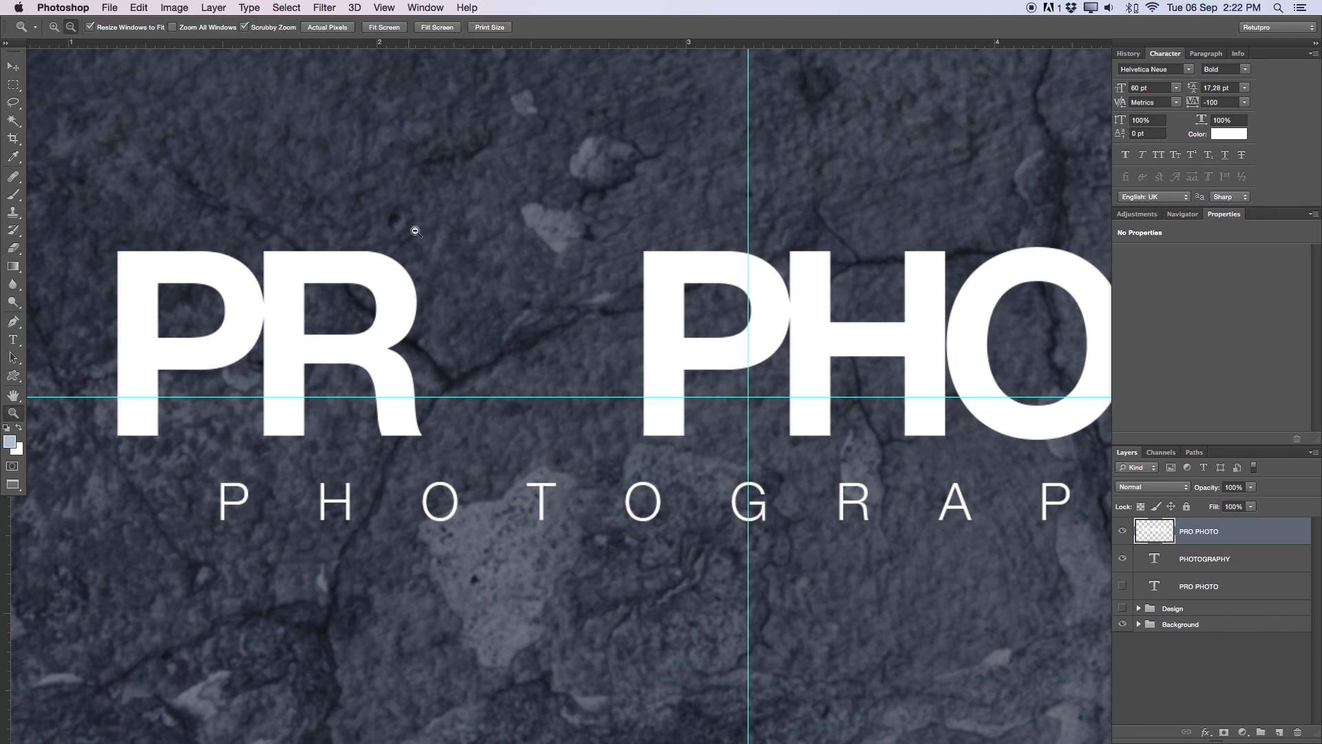
{"action": "left_click", "coordinate": [393, 238], "text": "alt"}
{"action": "left_click", "coordinate": [337, 235], "text": "alt"}
{"action": "scroll", "coordinate": [419, 288], "scroll_direction": "up", "scroll_amount": 2}
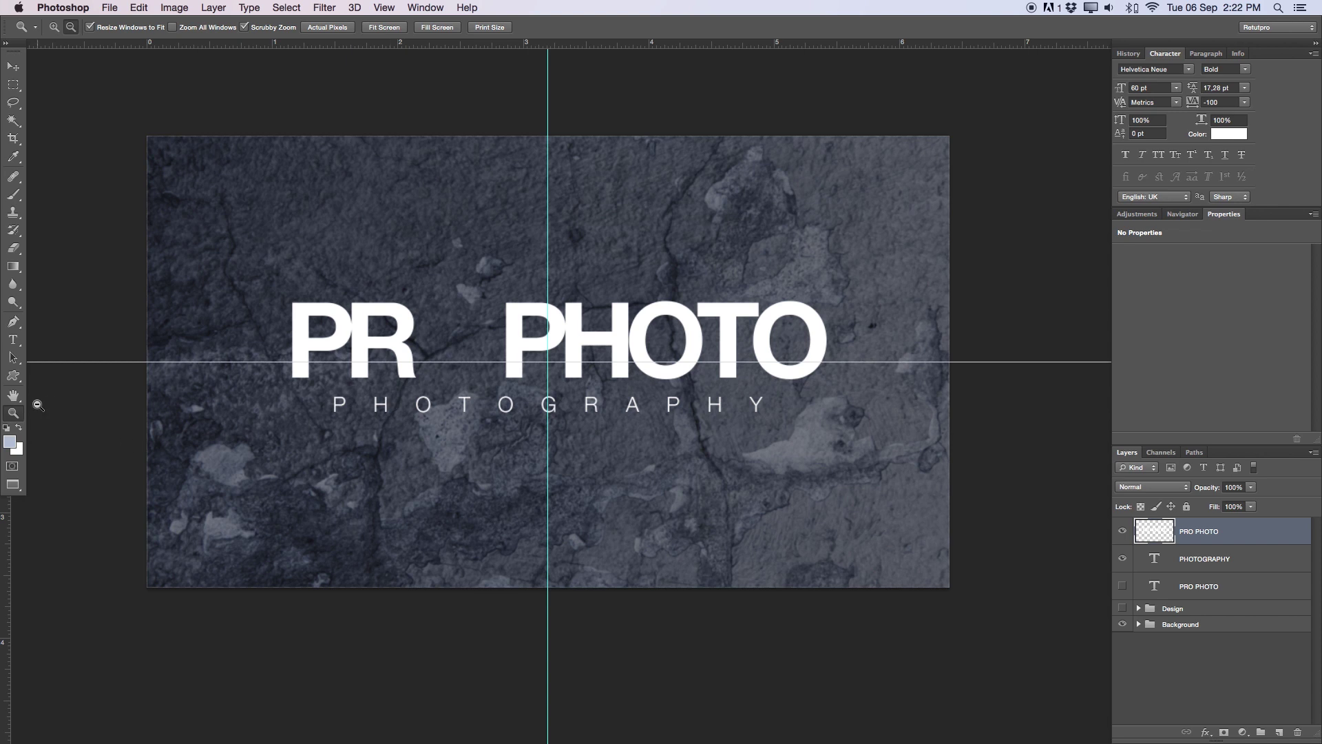
{"action": "key", "text": "Tab"}
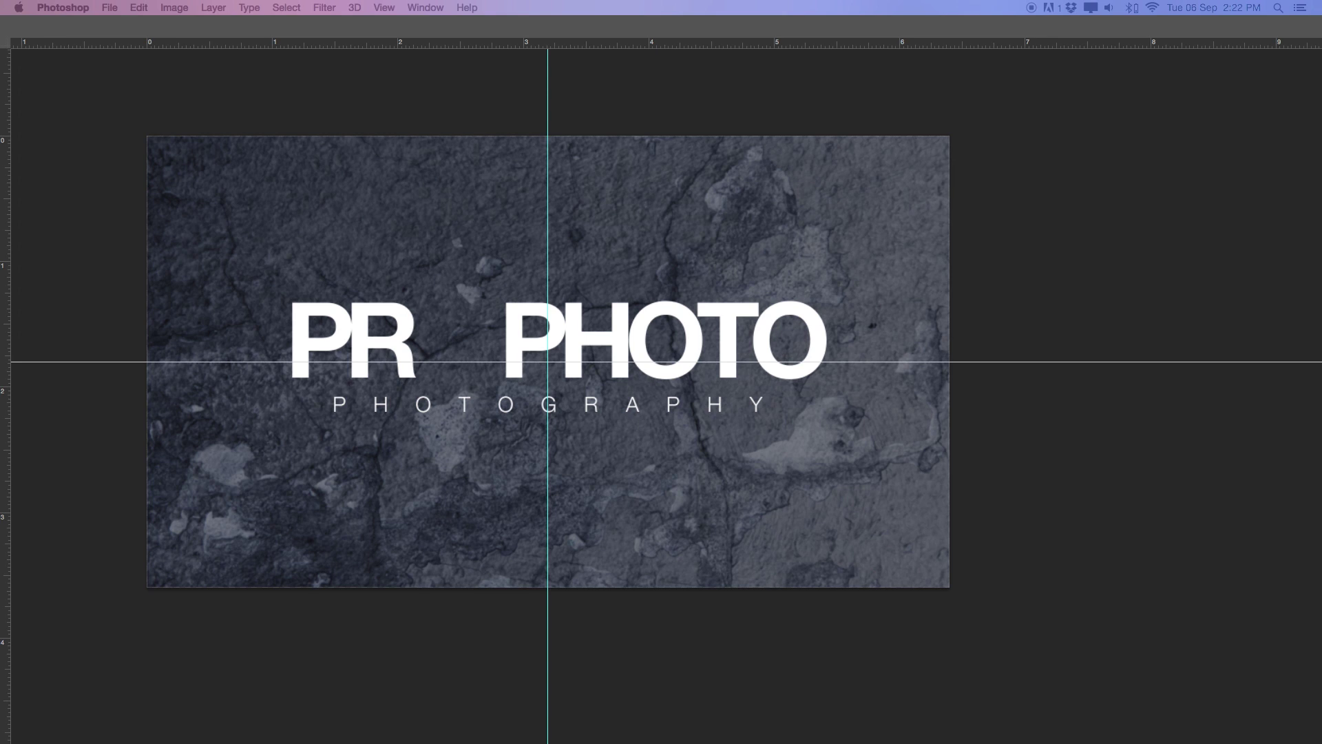
{"action": "mouse_move", "coordinate": [556, 718]}
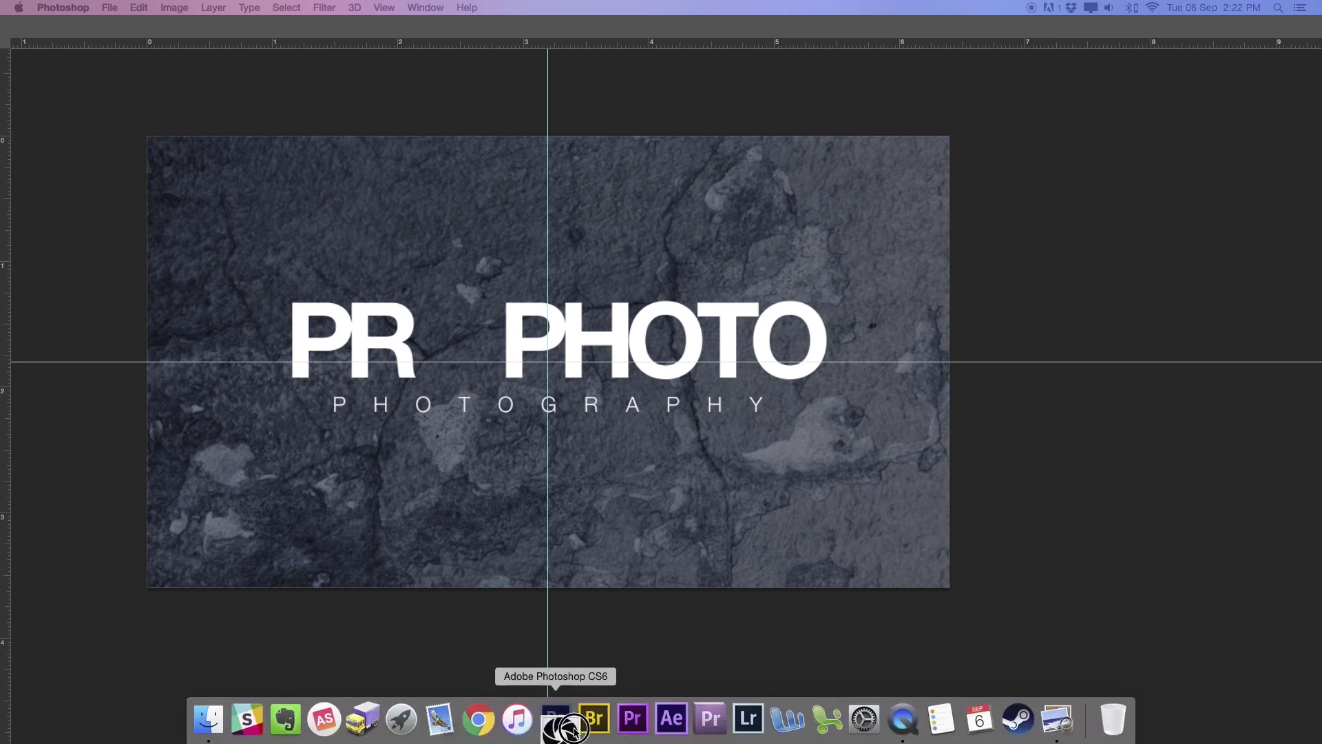
Step: In the shutter icon document, convert the locked Background into Layer 0
{"action": "left_click", "coordinate": [567, 720]}
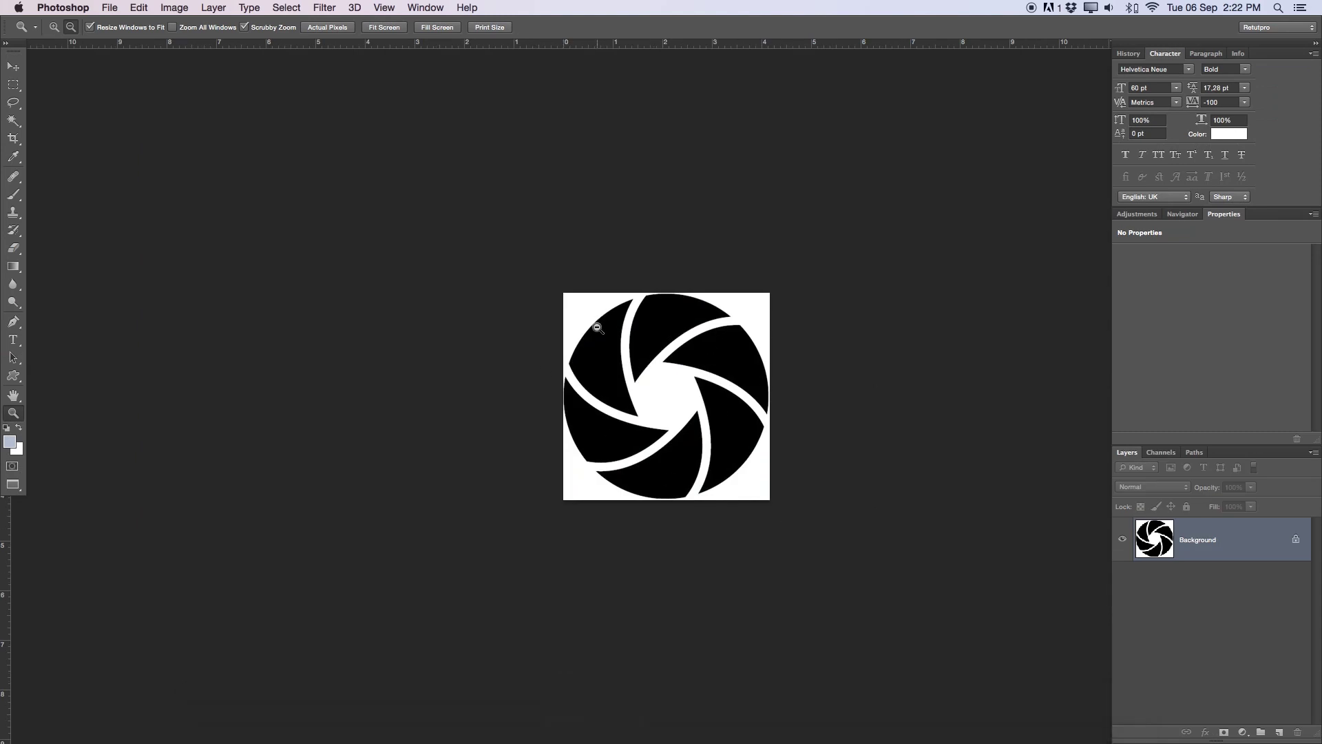
{"action": "double_click", "coordinate": [1215, 540]}
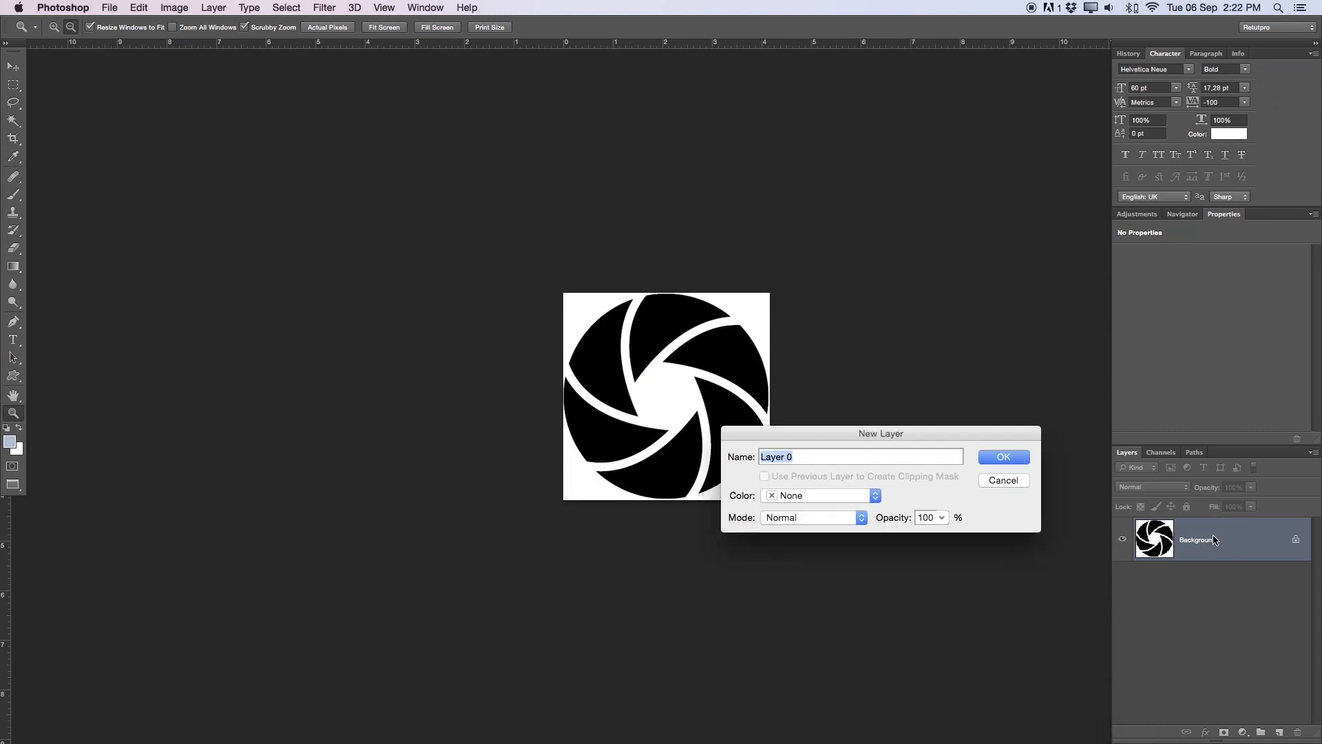
{"action": "key", "text": "Return"}
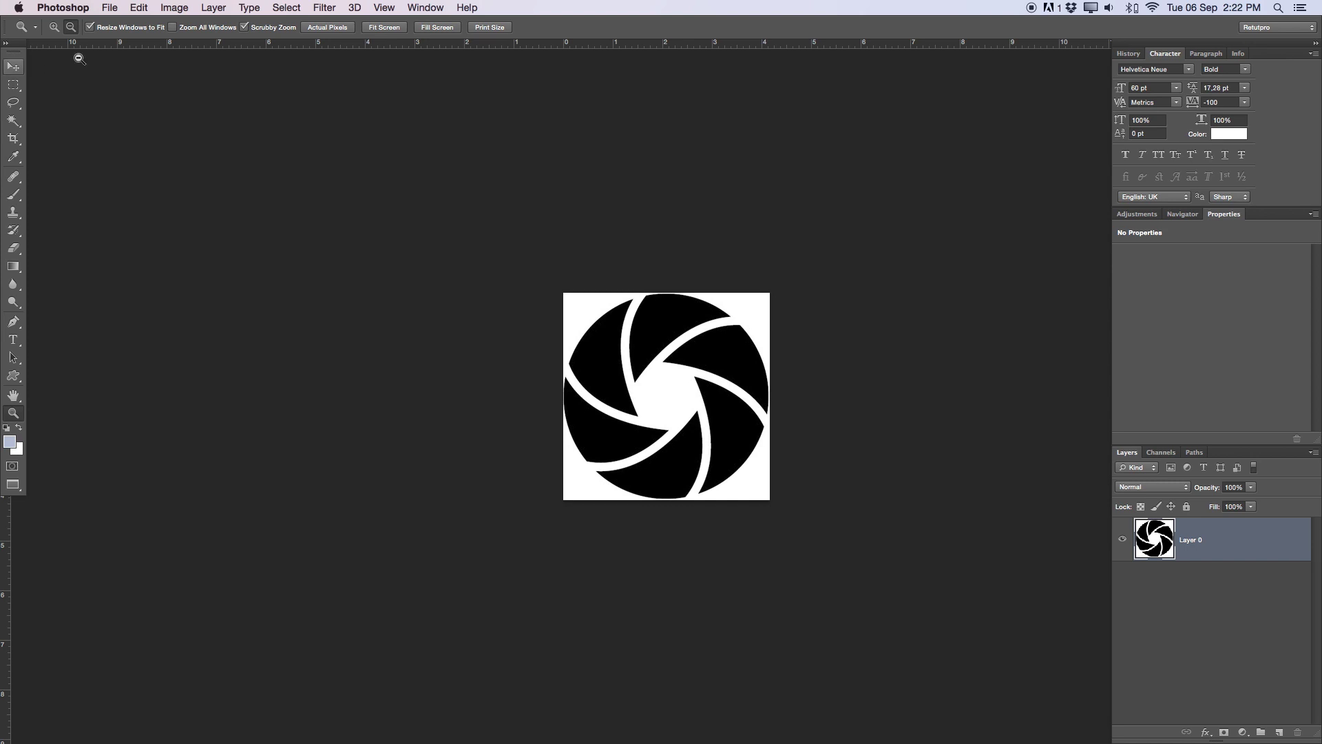
Step: Magic Wand-select the icon's white areas, delete them, and deselect
{"action": "left_click", "coordinate": [17, 120]}
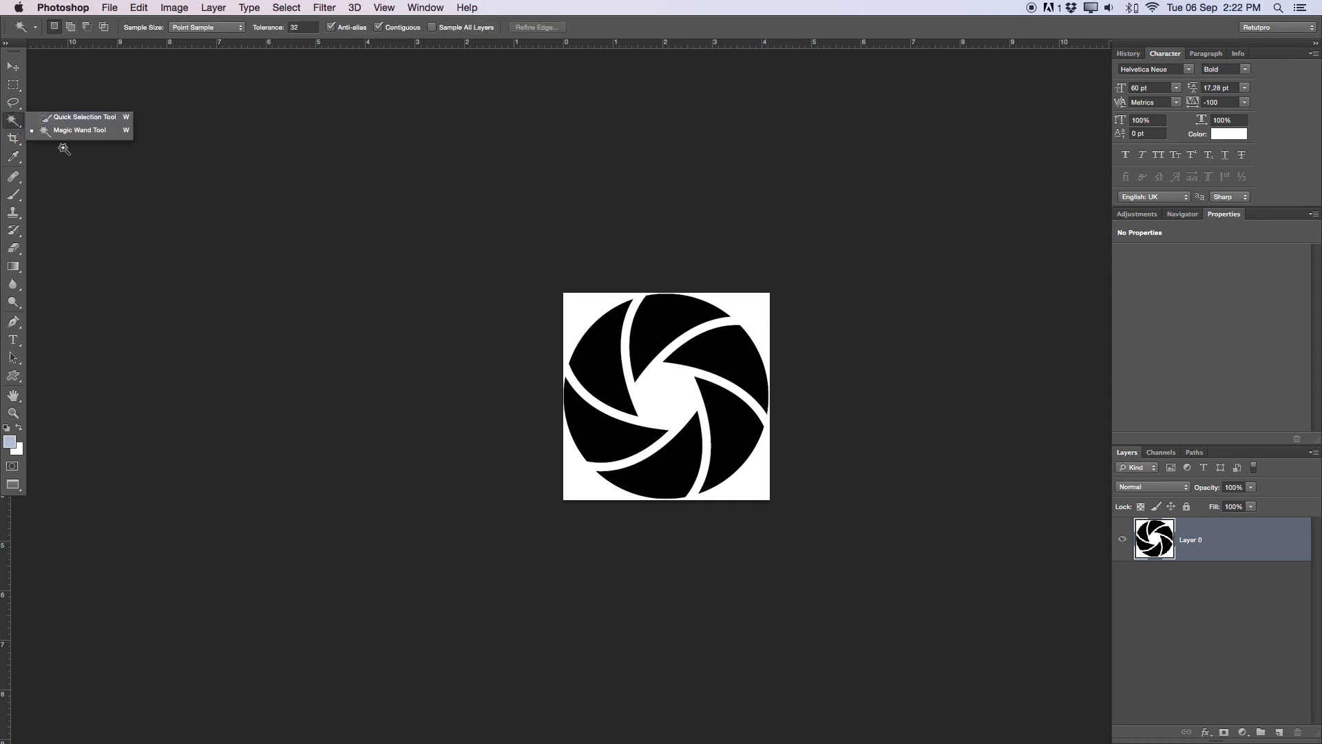
{"action": "left_click", "coordinate": [13, 125]}
{"action": "left_click", "coordinate": [87, 132]}
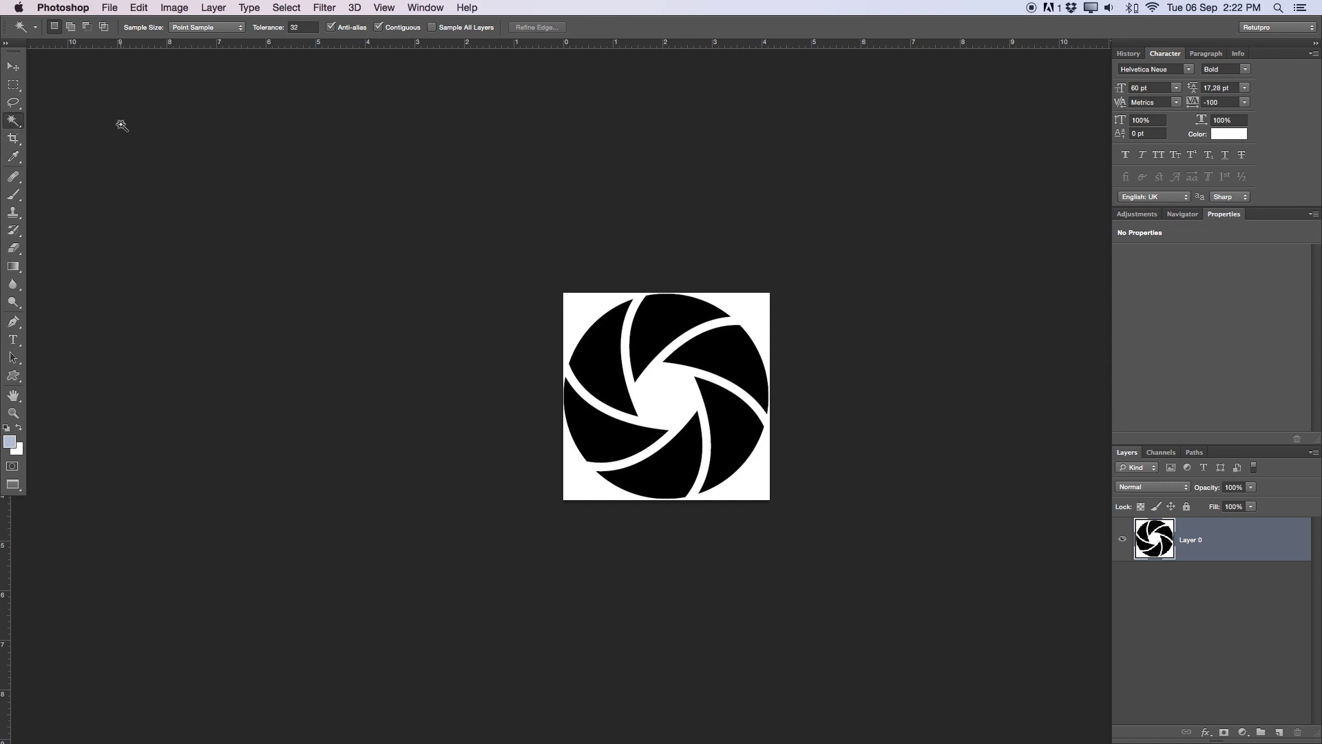
{"action": "left_click", "coordinate": [663, 405]}
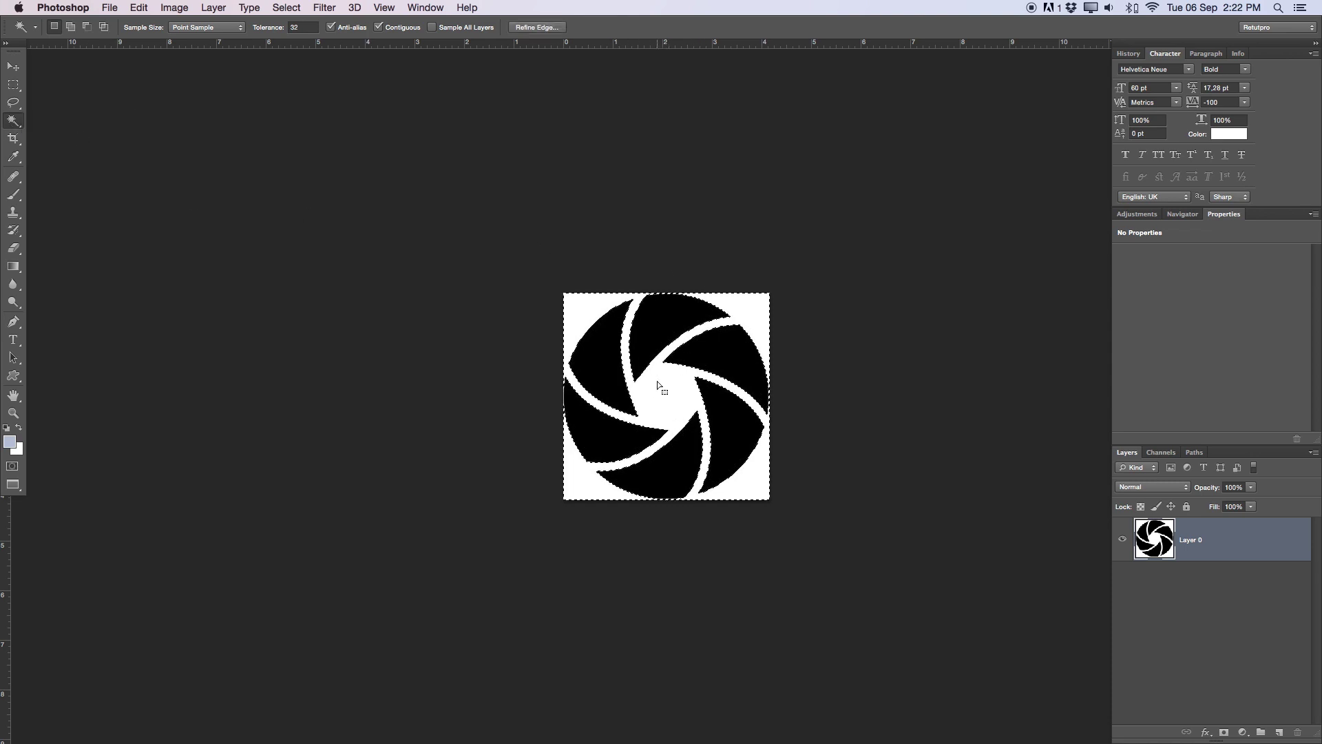
{"action": "key", "text": "Delete"}
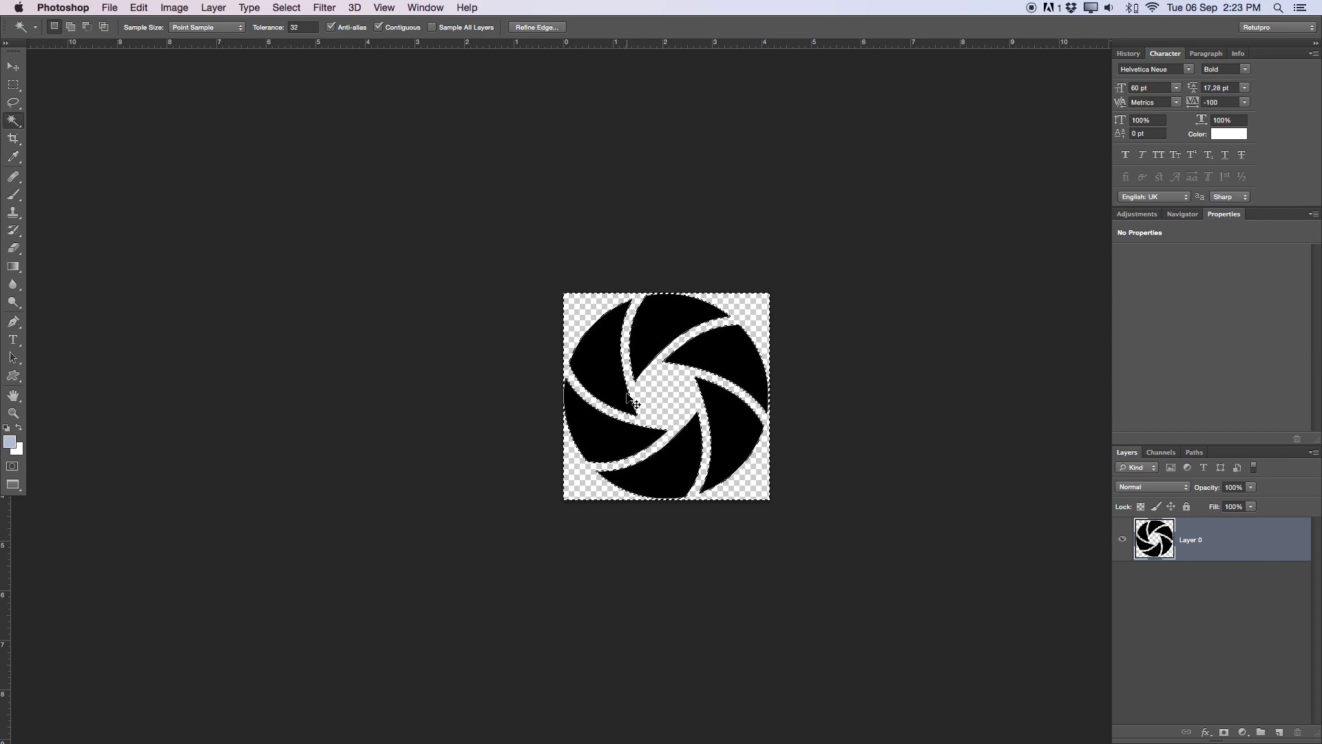
{"action": "key", "text": "super+d"}
{"action": "key", "text": "f"}
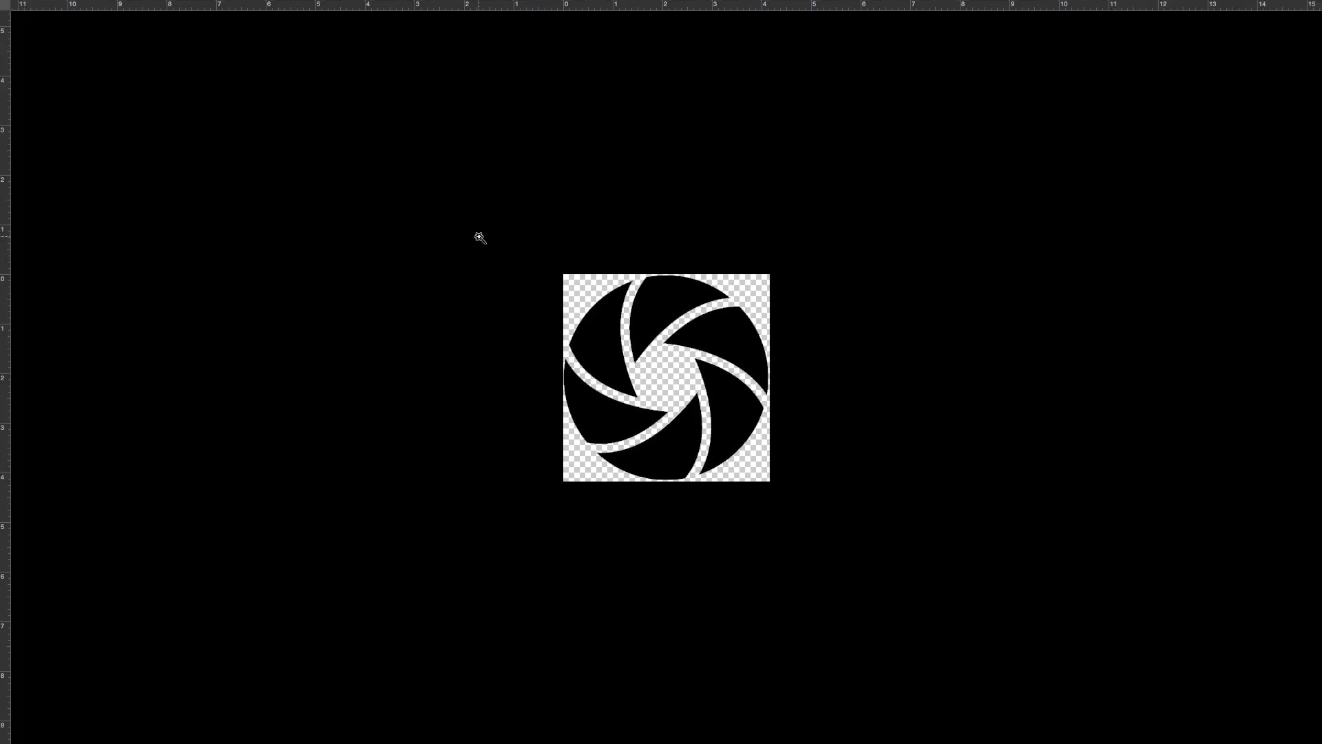
{"action": "key", "text": "f"}
{"action": "left_click_drag", "start_coordinate": [544, 50], "coordinate": [582, 513]}
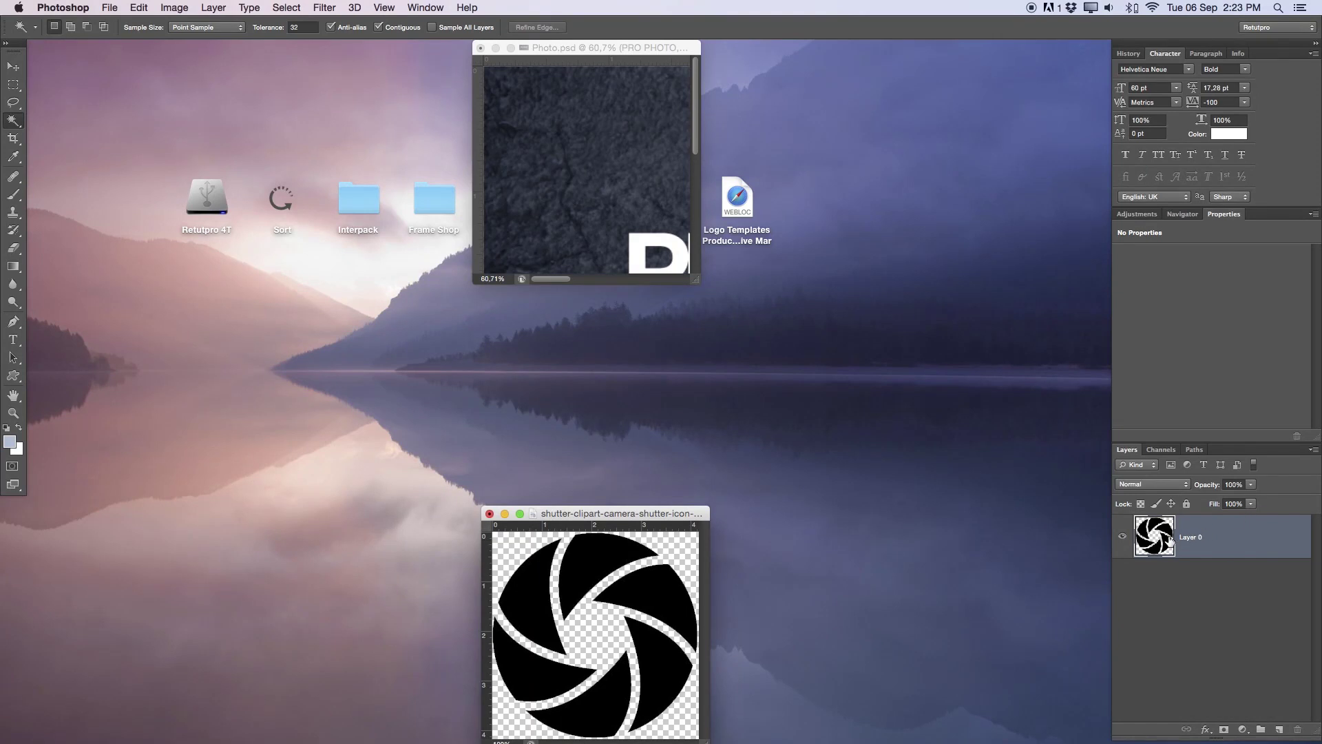
{"action": "left_click_drag", "start_coordinate": [1168, 537], "coordinate": [536, 188]}
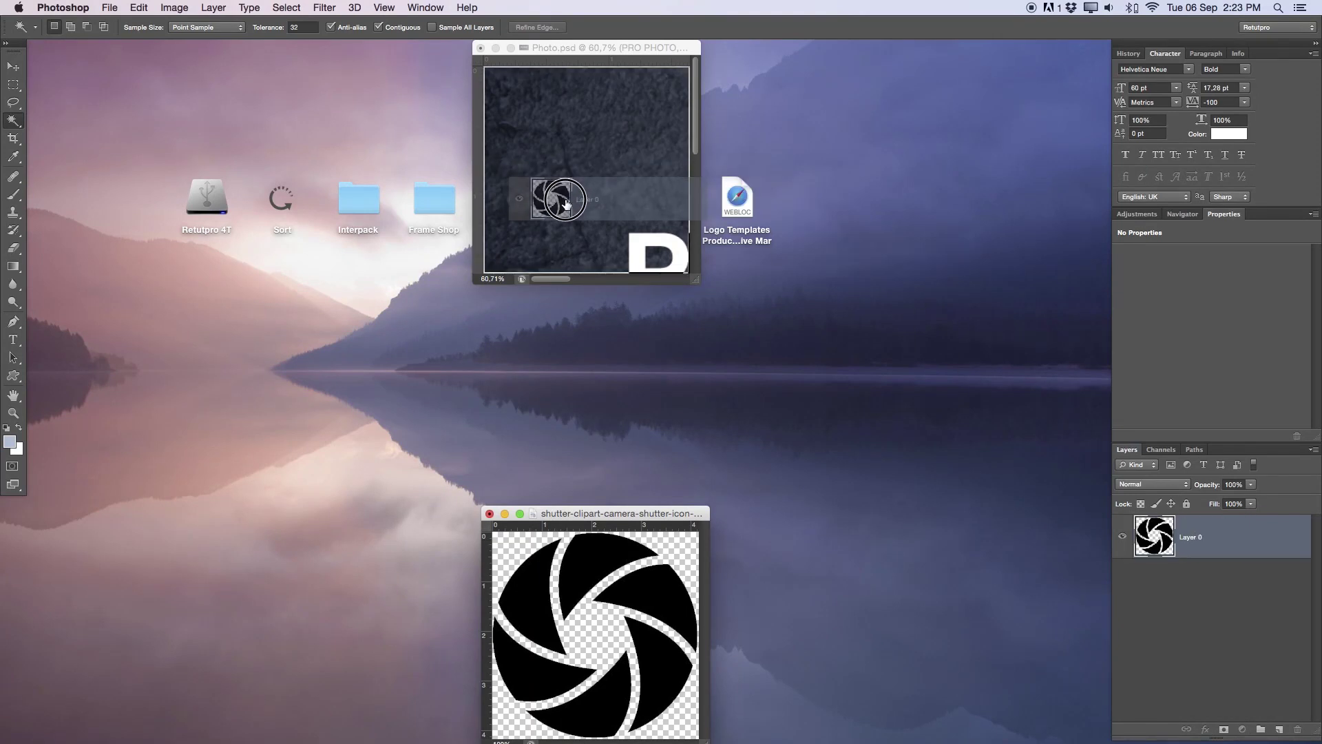
{"action": "key", "text": "f"}
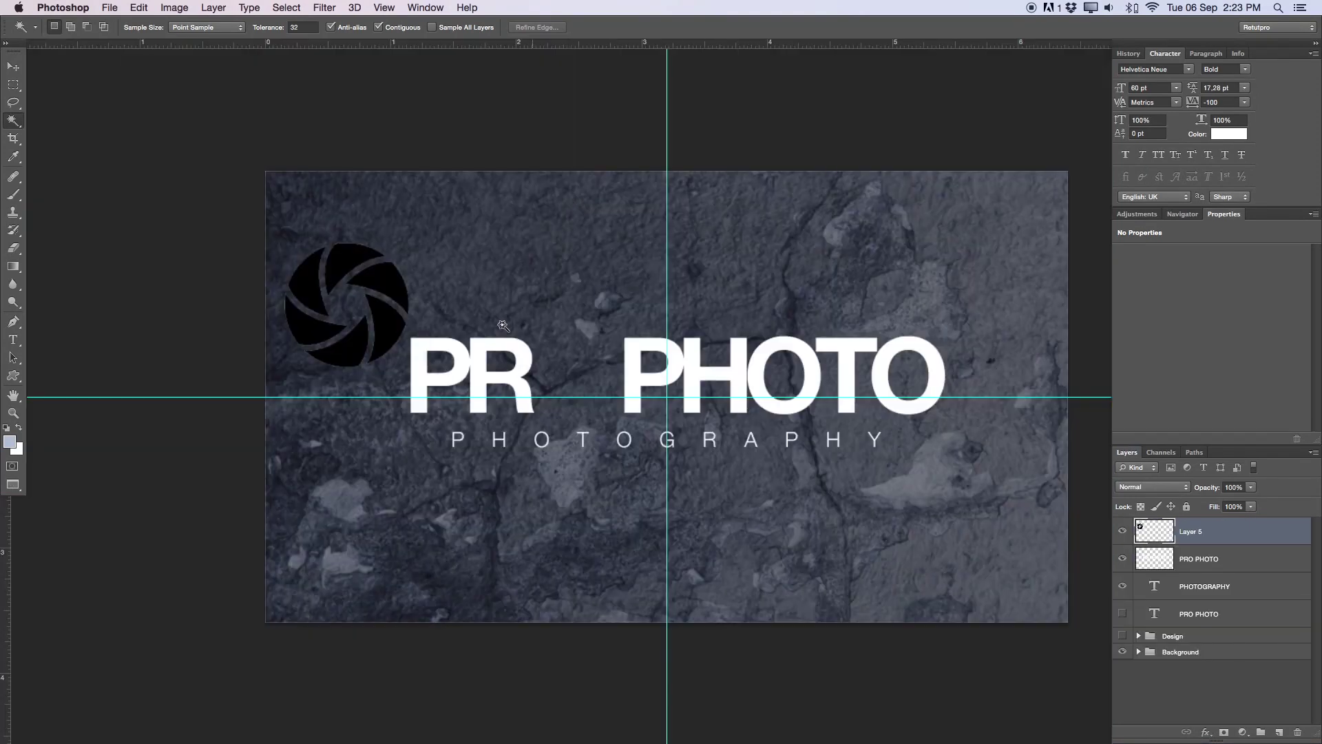
{"action": "key", "text": "v"}
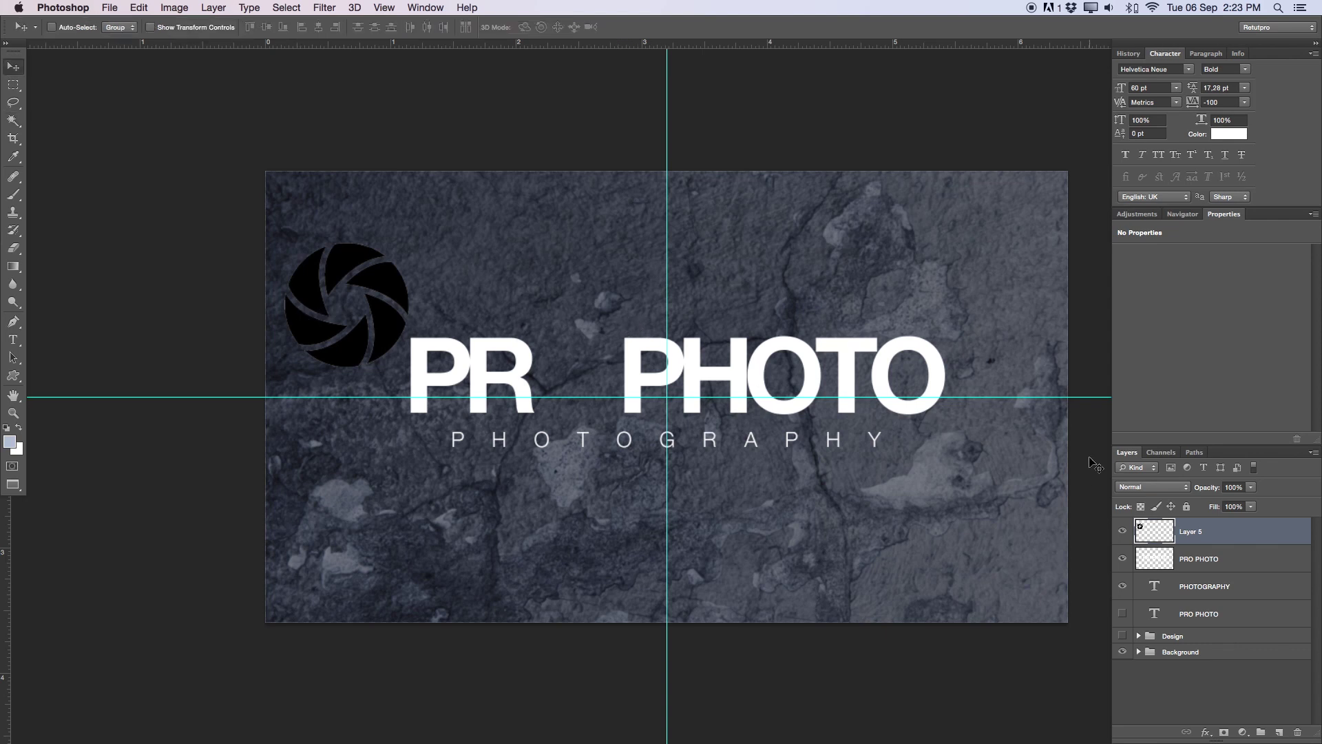
{"action": "left_click_drag", "start_coordinate": [378, 275], "coordinate": [594, 227]}
{"action": "key", "text": "z"}
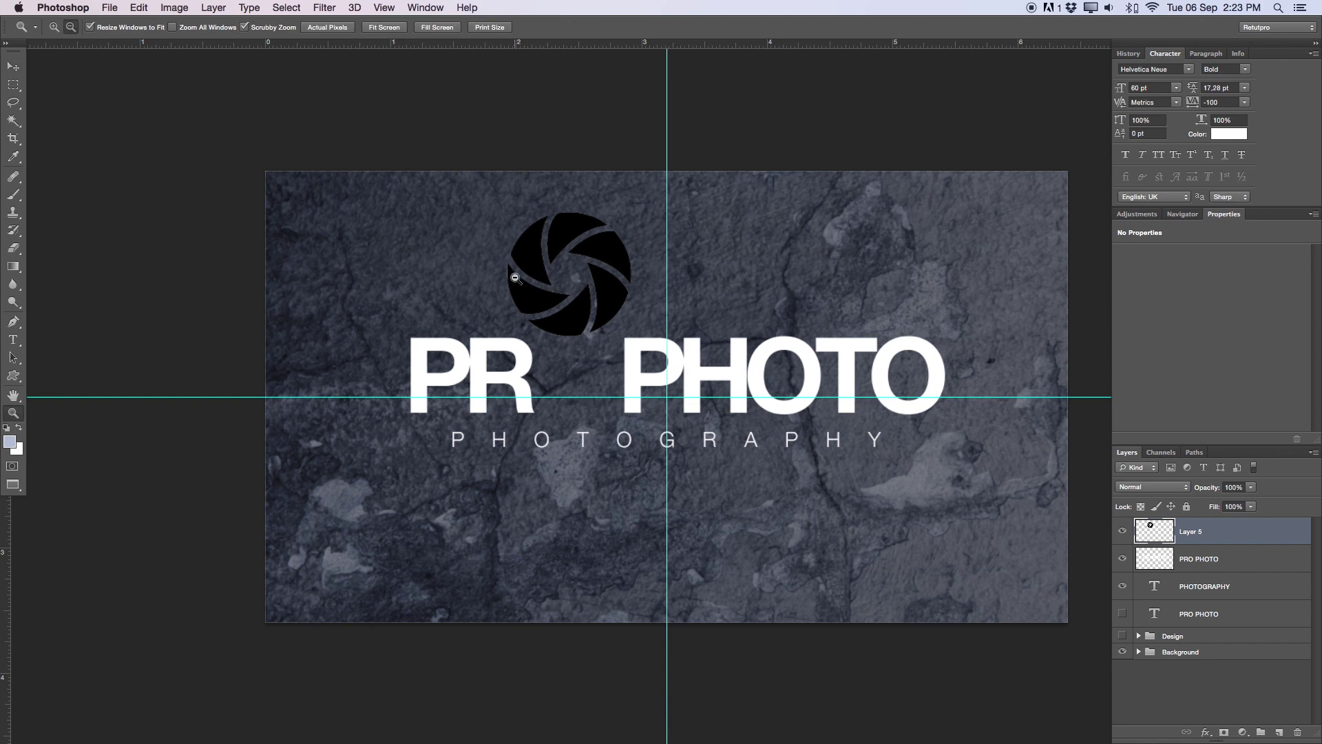
{"action": "left_click_drag", "start_coordinate": [515, 276], "coordinate": [579, 277]}
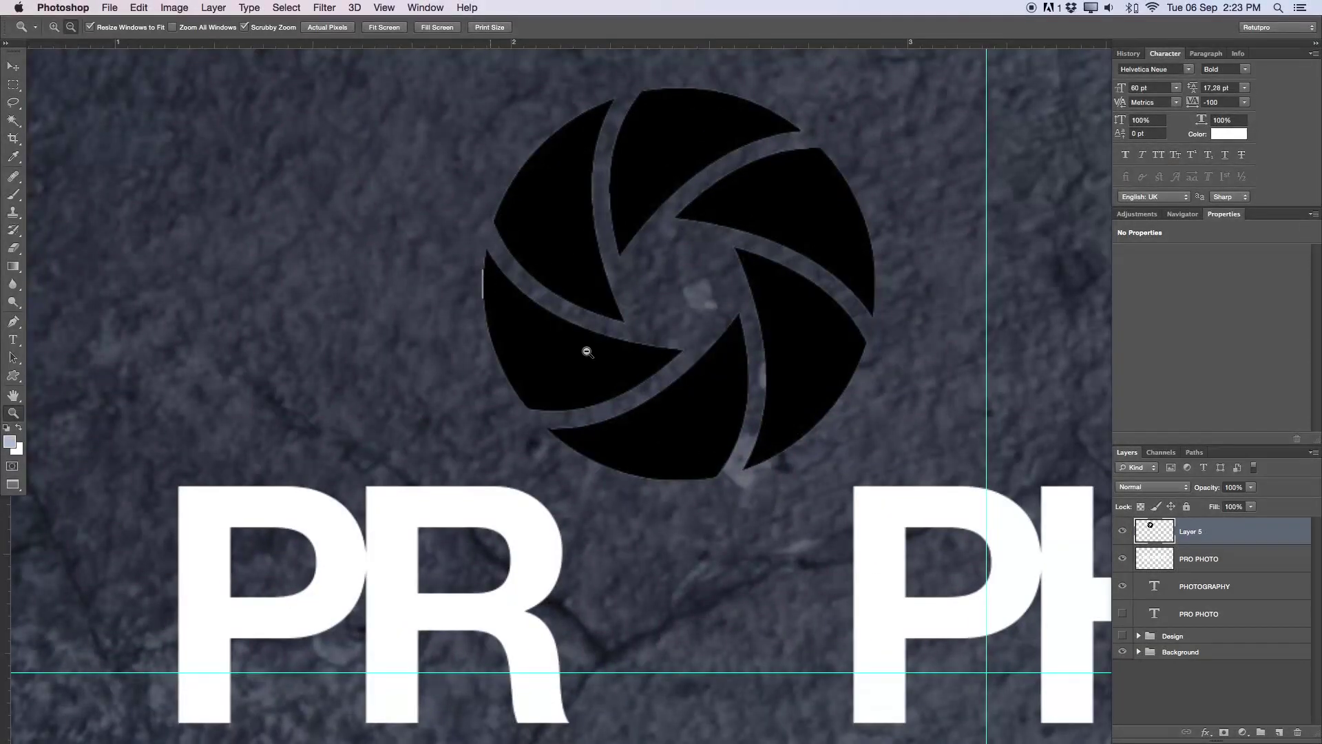
{"action": "left_click", "coordinate": [667, 278], "text": "alt"}
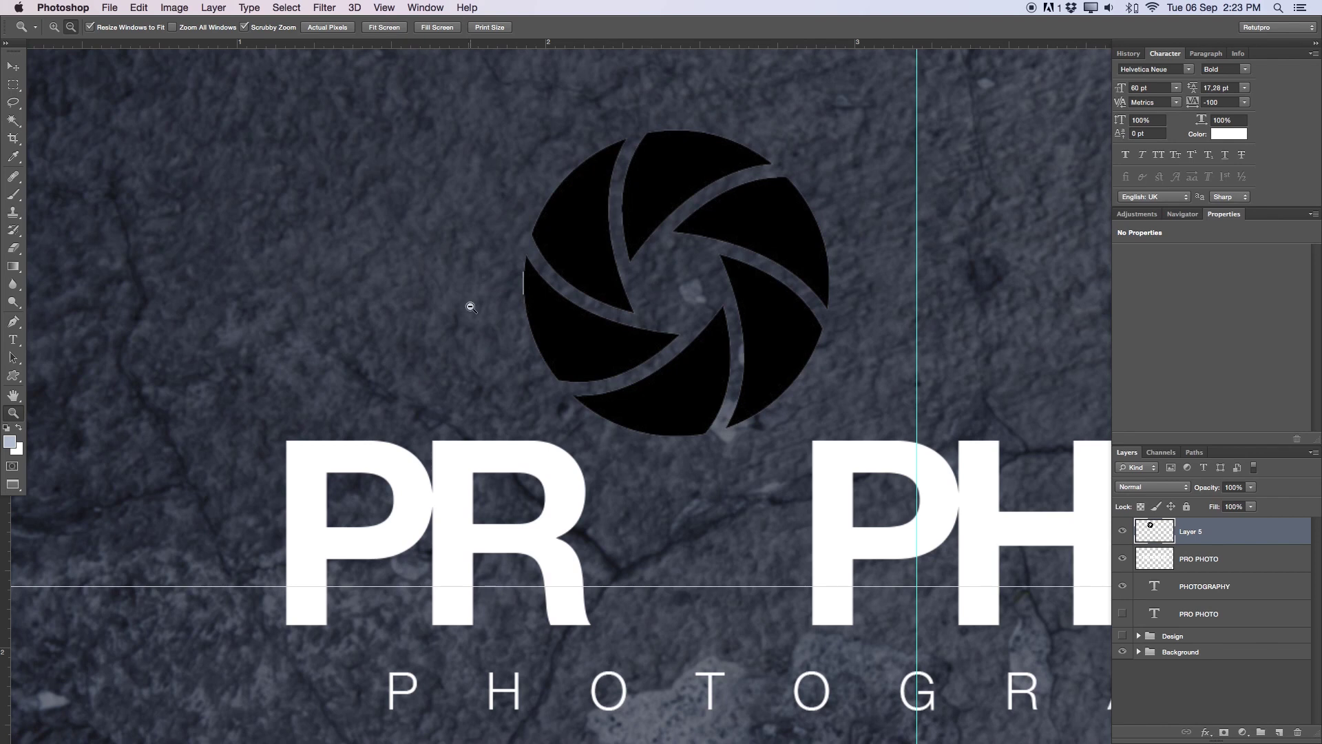
{"action": "left_click", "coordinate": [16, 323]}
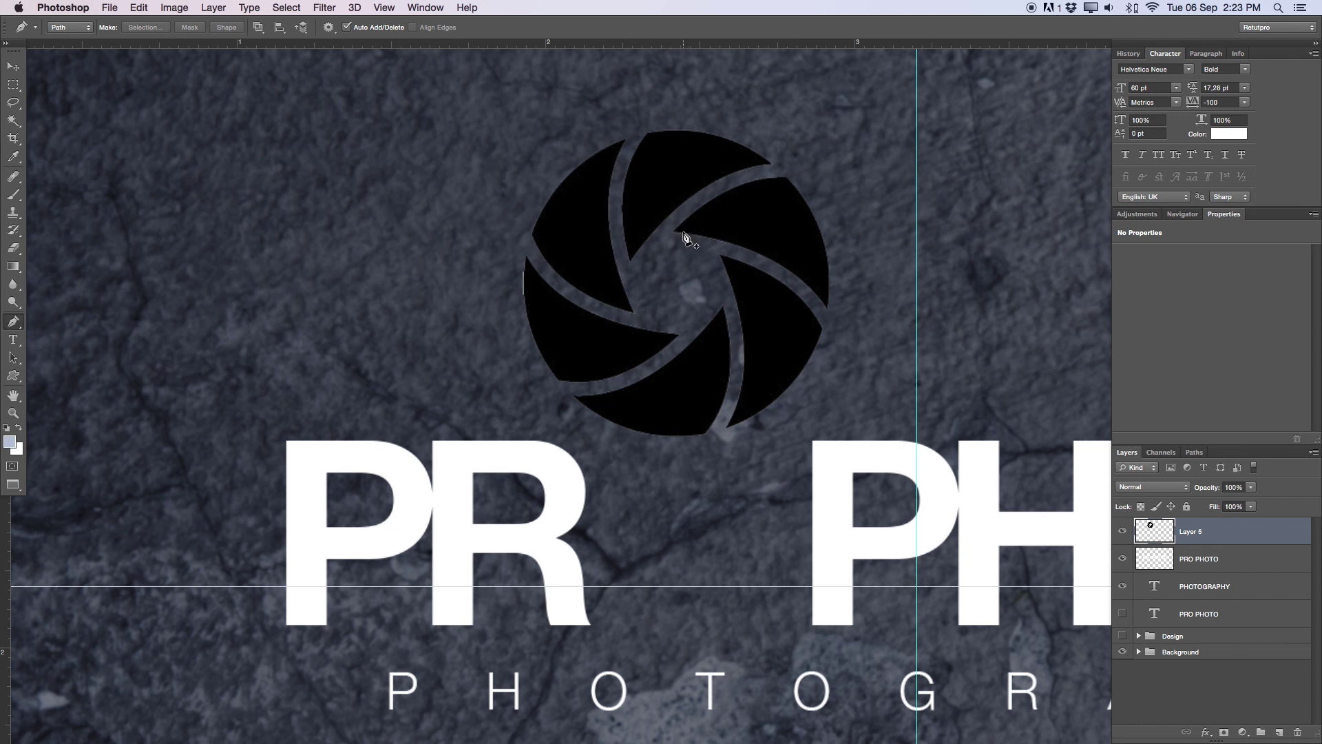
{"action": "key", "text": "z"}
{"action": "left_click_drag", "start_coordinate": [643, 251], "coordinate": [783, 279]}
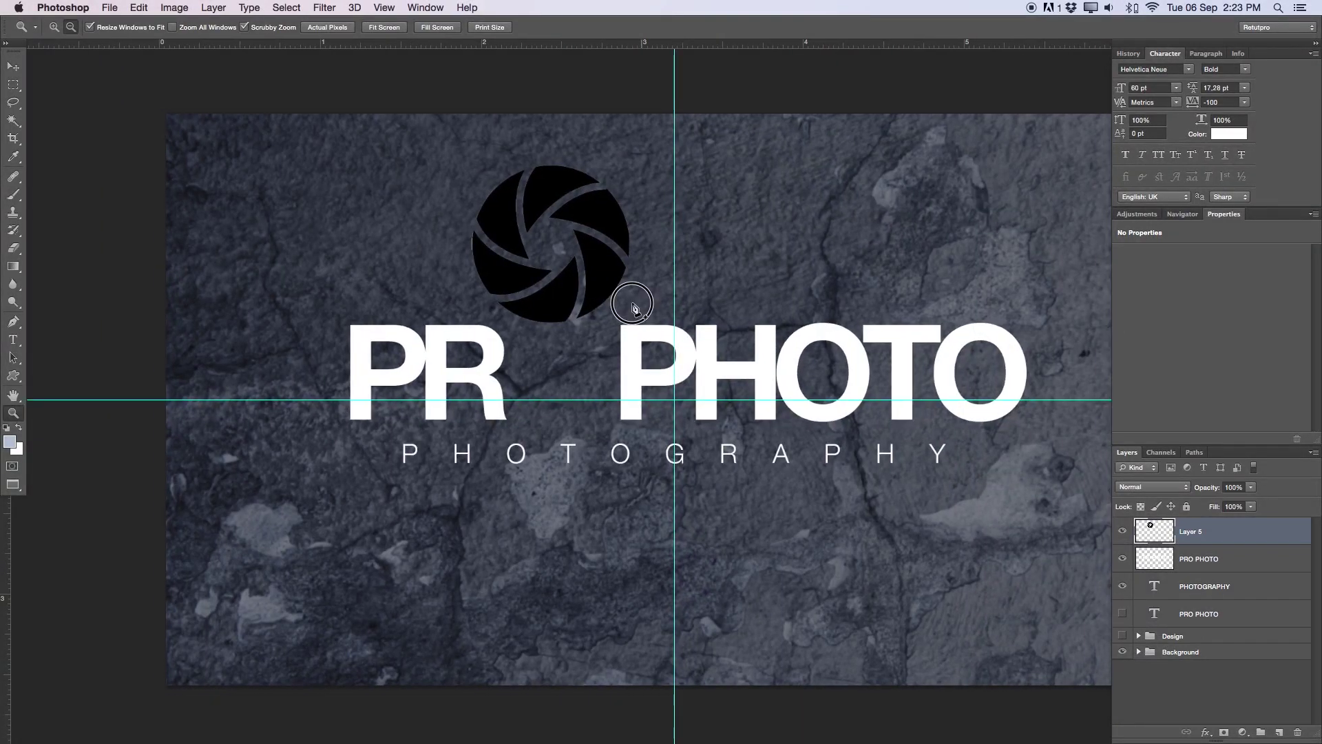
{"action": "mouse_move", "coordinate": [657, 261]}
{"action": "left_mouse_down"}
{"action": "mouse_move", "coordinate": [635, 304]}
{"action": "mouse_move", "coordinate": [595, 310]}
{"action": "left_mouse_up"}
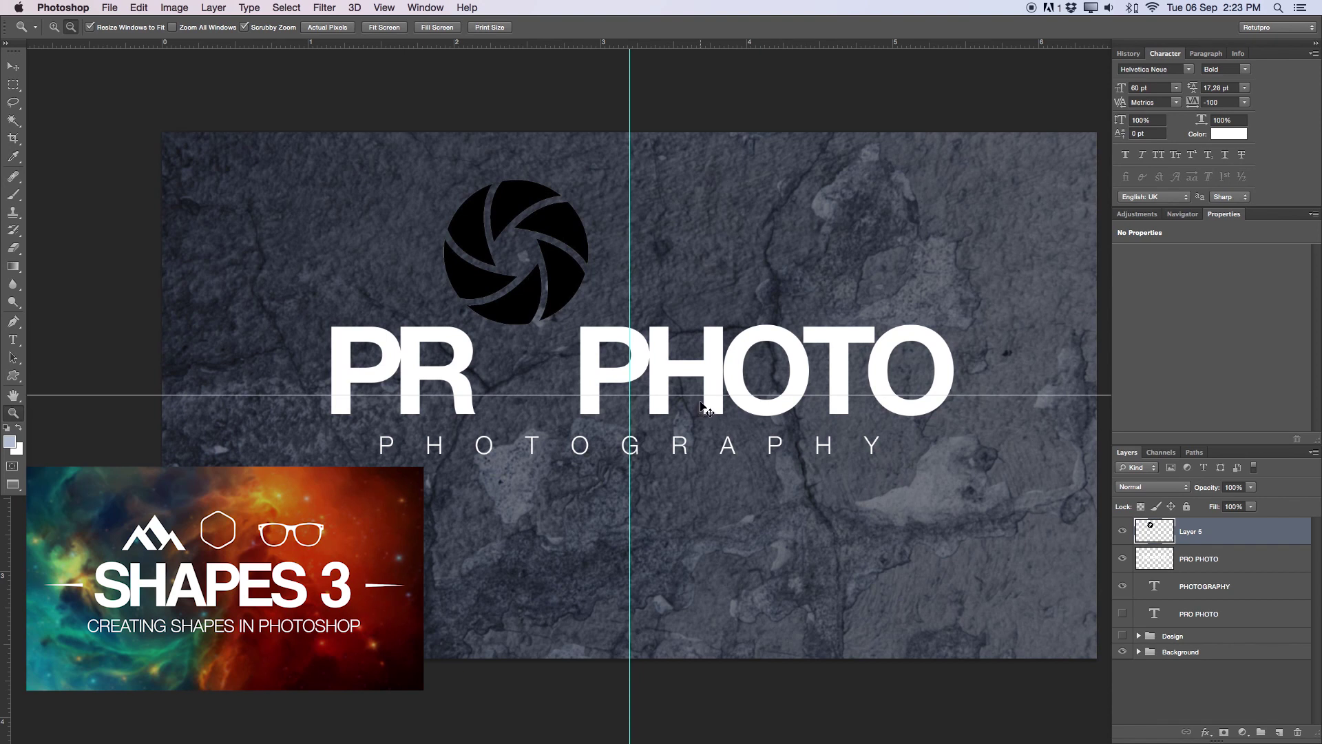
Step: Invert the shutter icon to white and free-transform it down to fit the O gap
{"action": "key", "text": "super+i"}
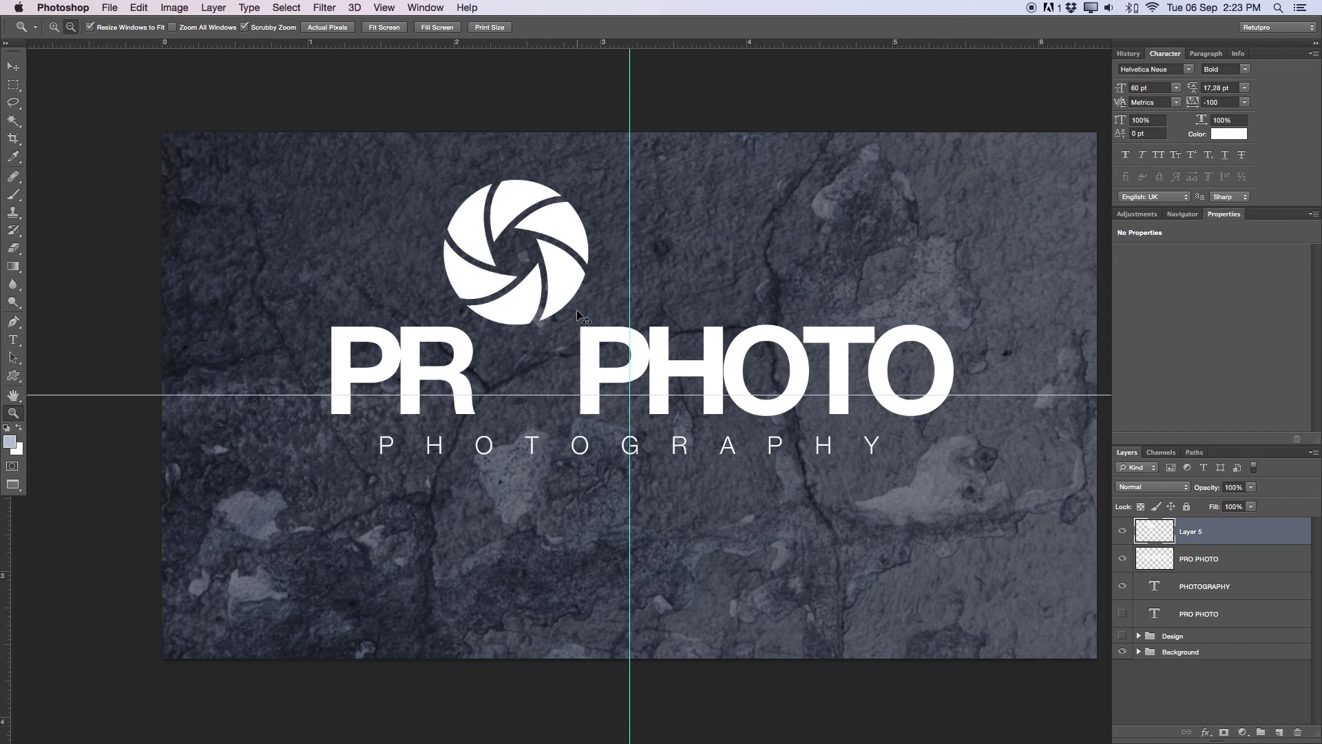
{"action": "key", "text": "super+t"}
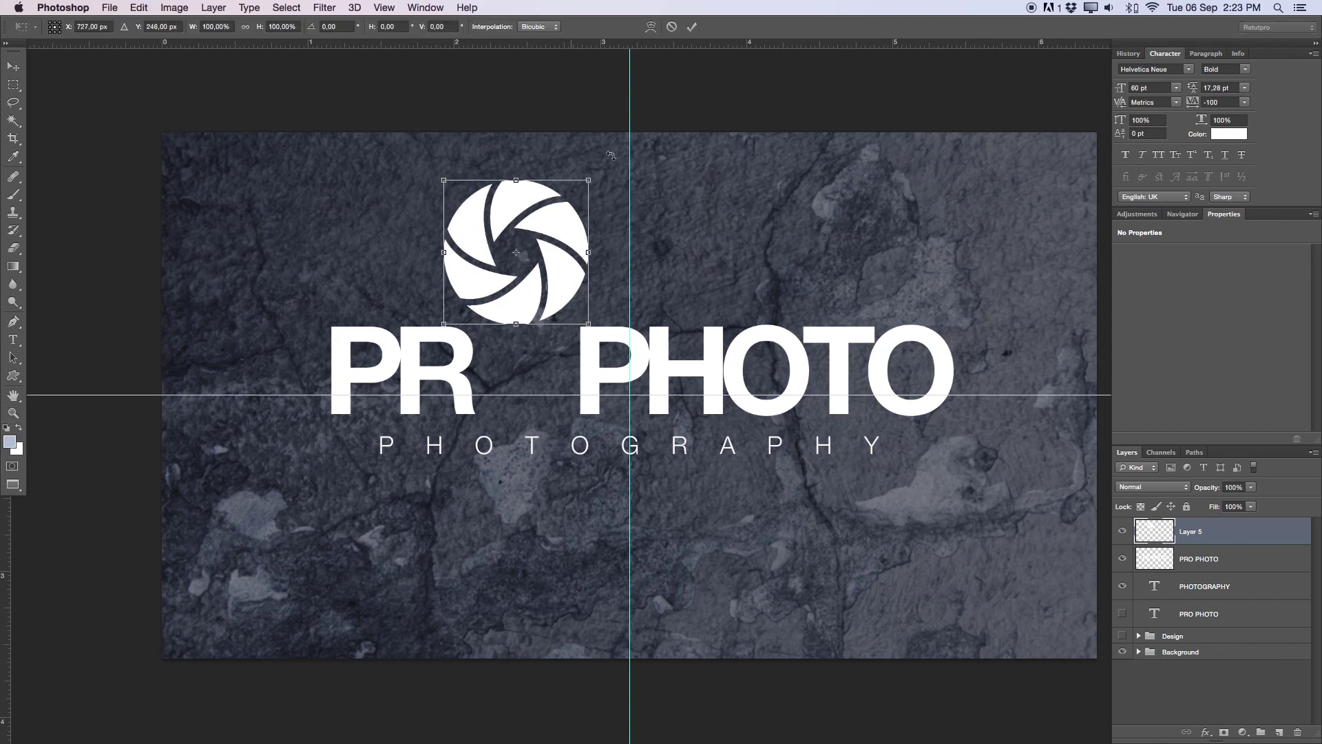
{"action": "mouse_move", "coordinate": [588, 177]}
{"action": "left_mouse_down"}
{"action": "mouse_move", "coordinate": [534, 239]}
{"action": "mouse_move", "coordinate": [544, 352]}
{"action": "mouse_move", "coordinate": [565, 331]}
{"action": "left_mouse_up"}
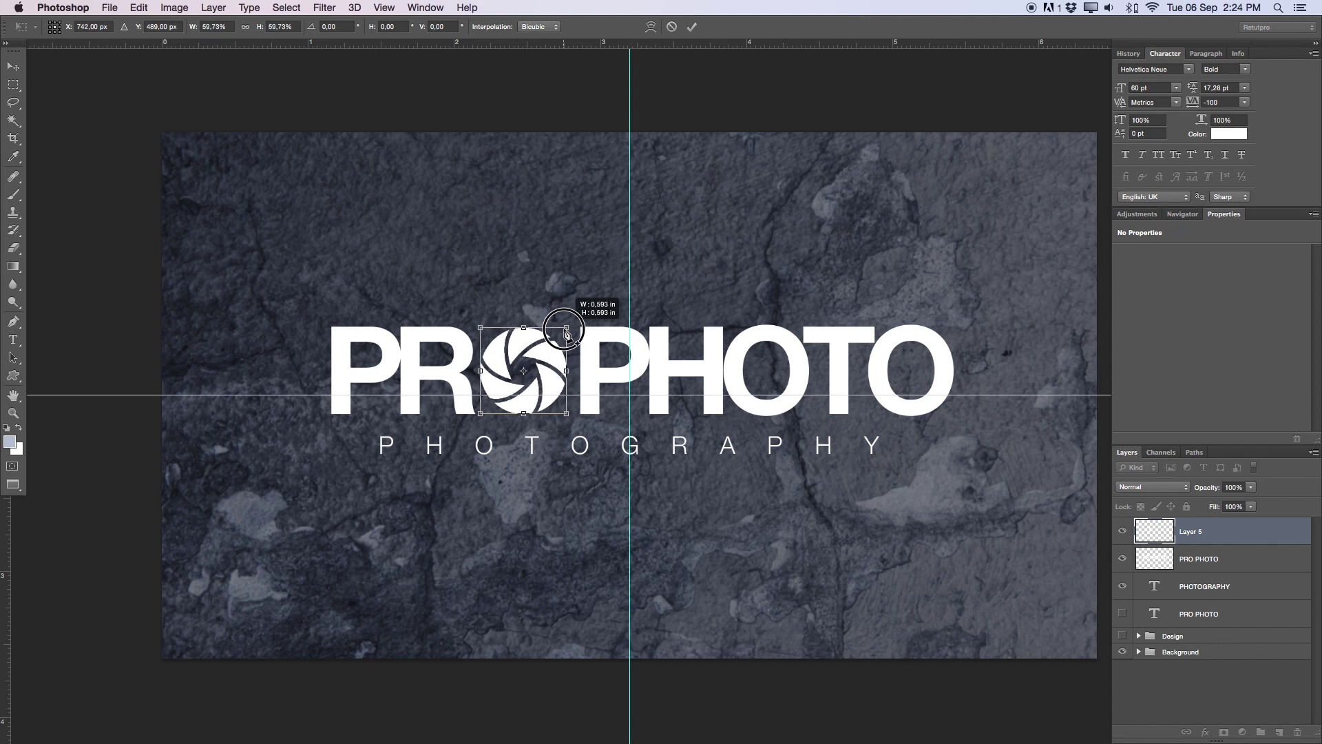
{"action": "left_click", "coordinate": [689, 26]}
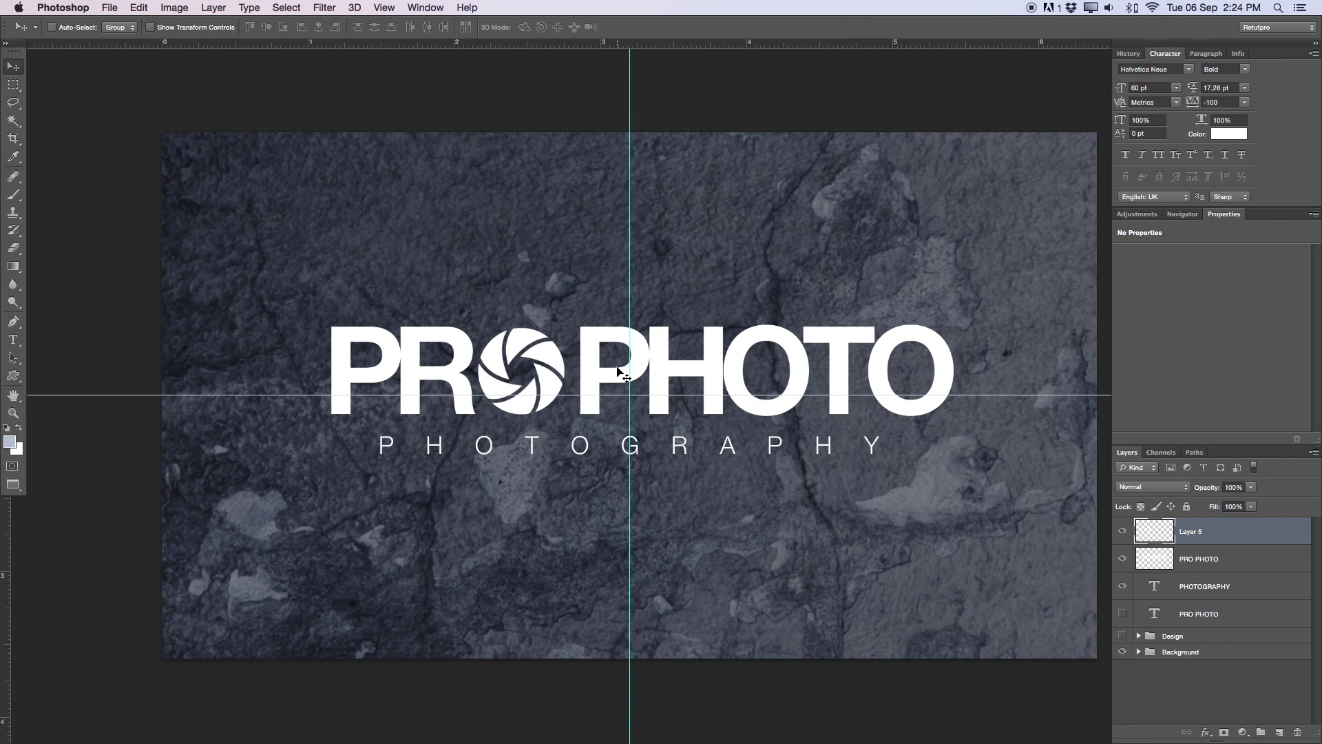
{"action": "key", "text": "z"}
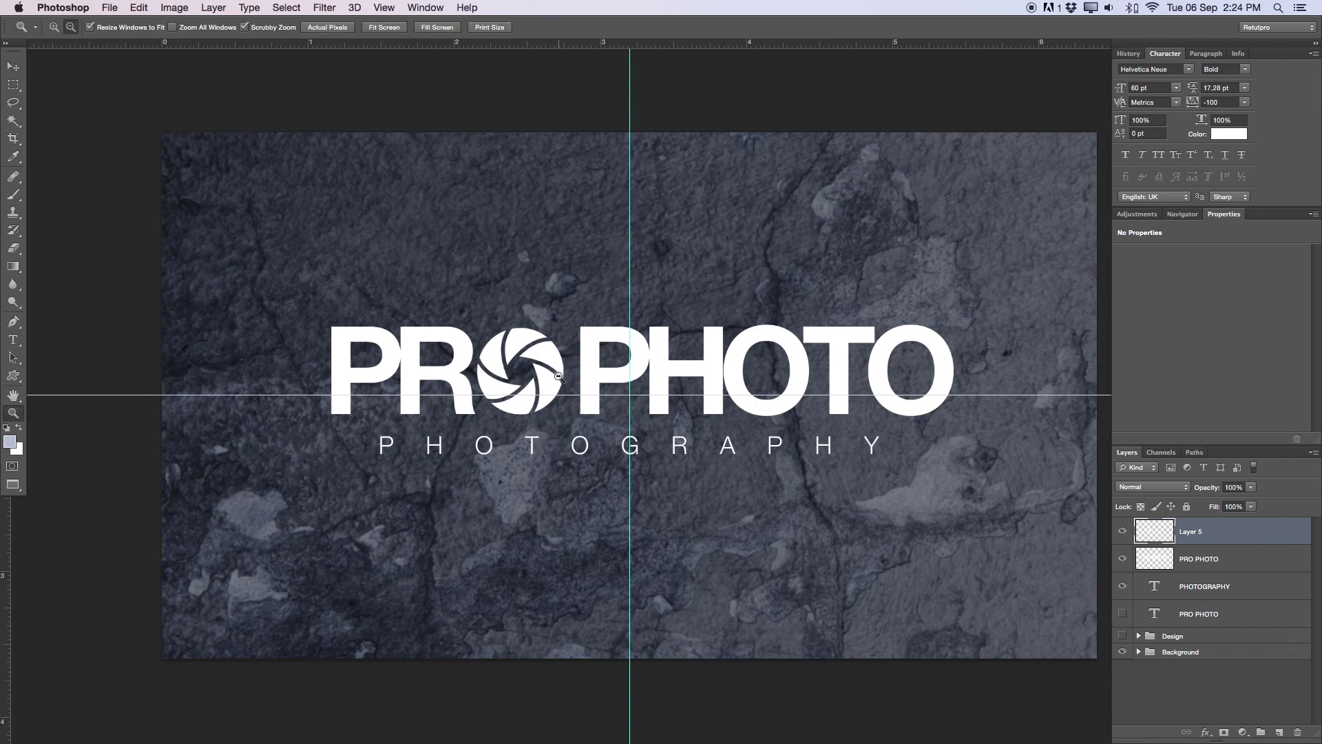
{"action": "left_click", "coordinate": [558, 382], "text": "alt"}
{"action": "left_click", "coordinate": [558, 382], "text": "alt"}
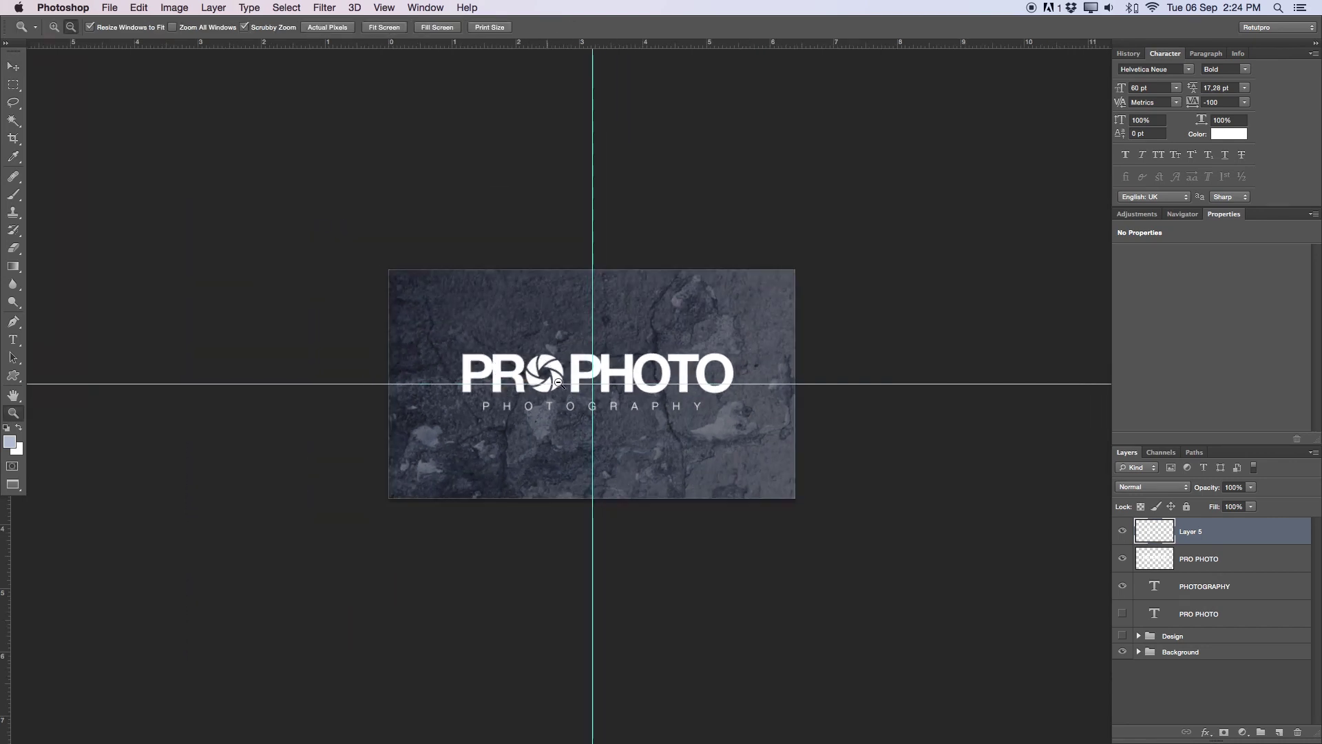
Step: Show the bottom editable PRO PHOTO text layer and hide the rasterized PRO PHOTO layer
{"action": "left_click_drag", "start_coordinate": [723, 370], "coordinate": [661, 393]}
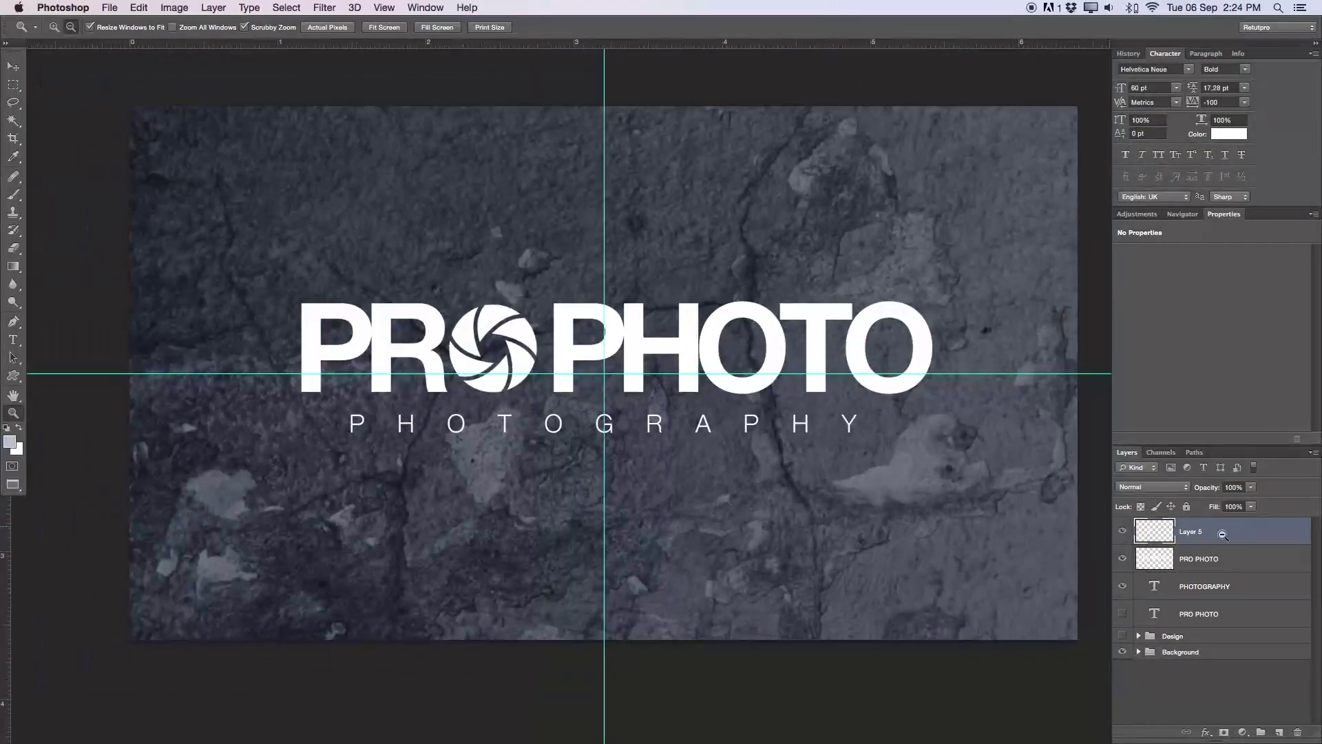
{"action": "left_click", "coordinate": [1199, 615]}
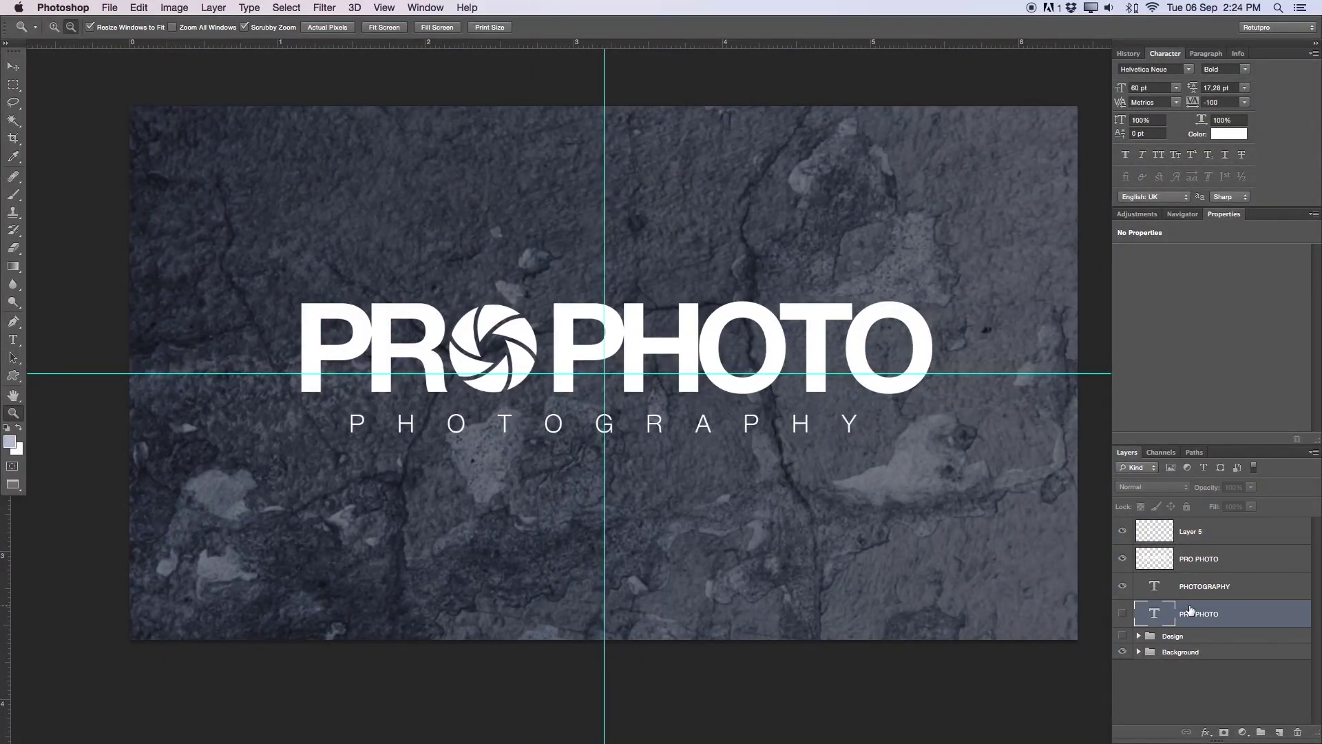
{"action": "key", "text": "t"}
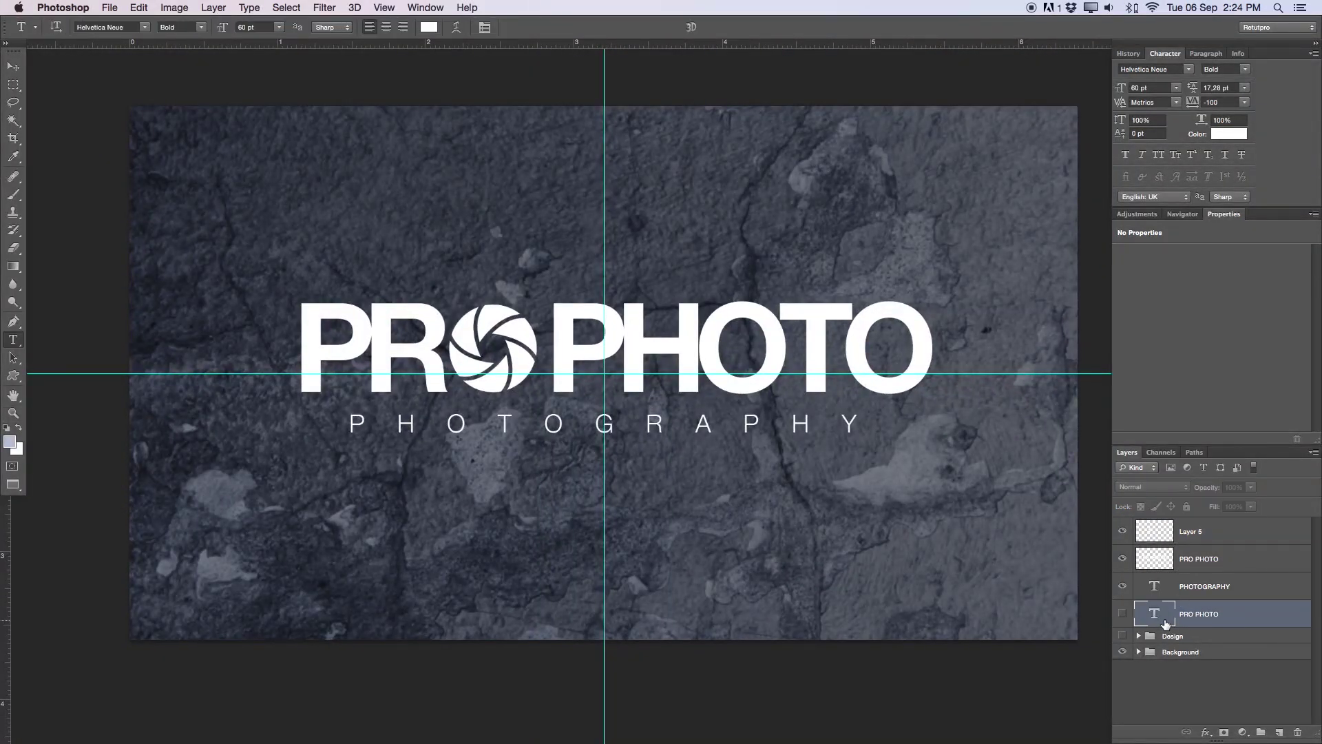
{"action": "left_click", "coordinate": [1123, 615]}
{"action": "left_click", "coordinate": [1123, 559]}
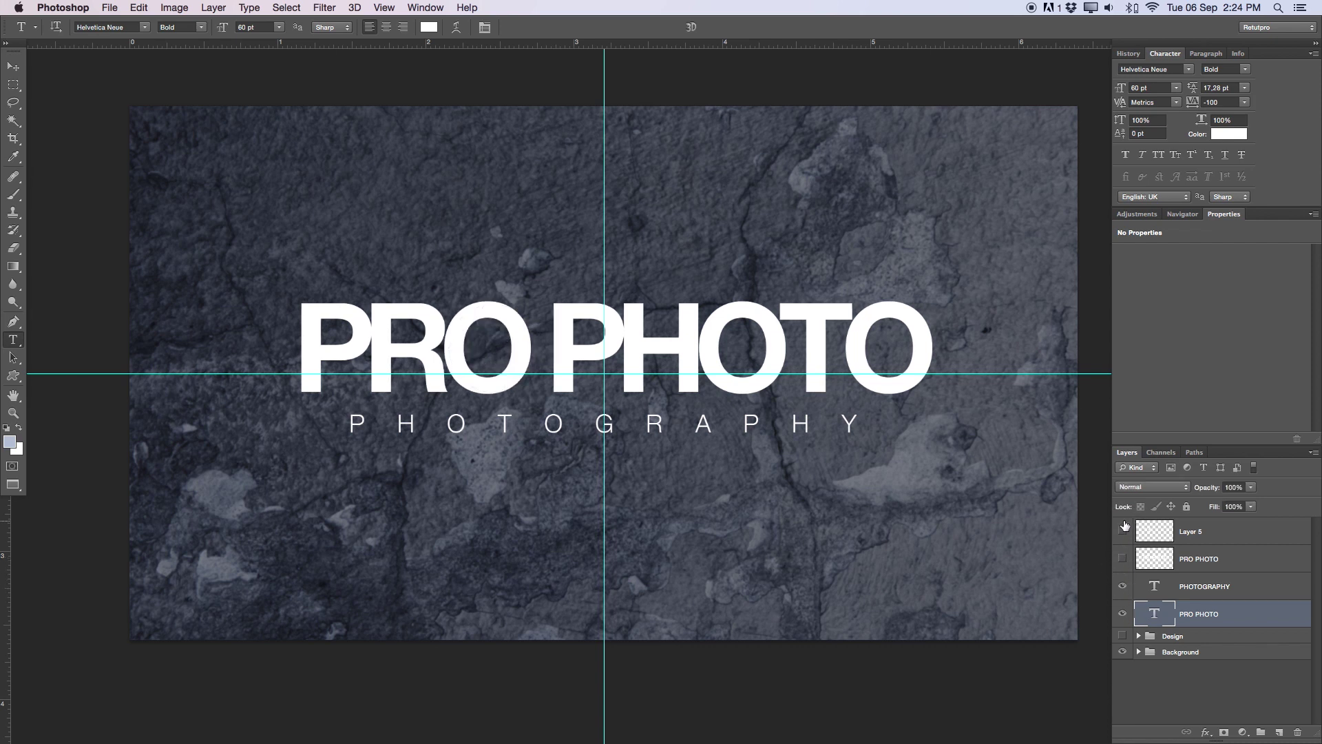
Step: Hide the PHOTOGRAPHY subtitle and delete the O from the editable PRO PHOTO text
{"action": "left_click", "coordinate": [1124, 585]}
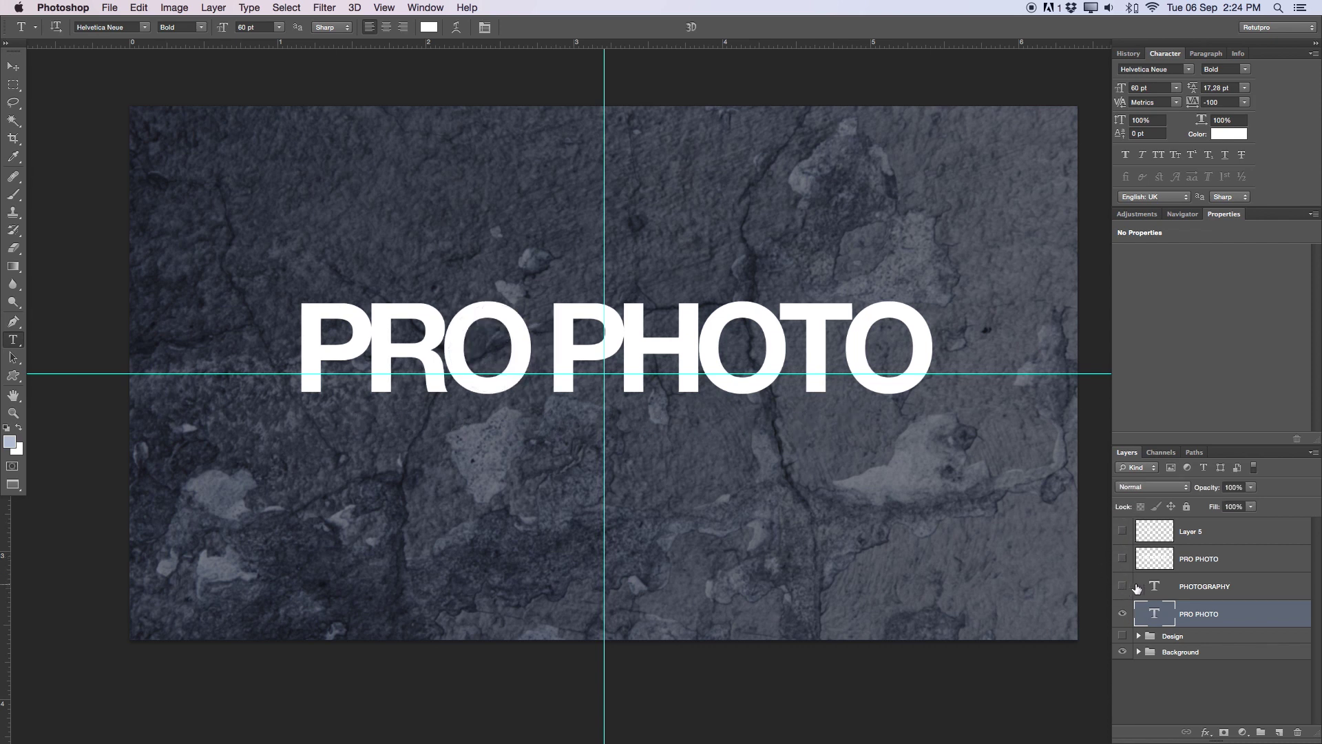
{"action": "left_click", "coordinate": [516, 338]}
{"action": "key", "text": "Delete"}
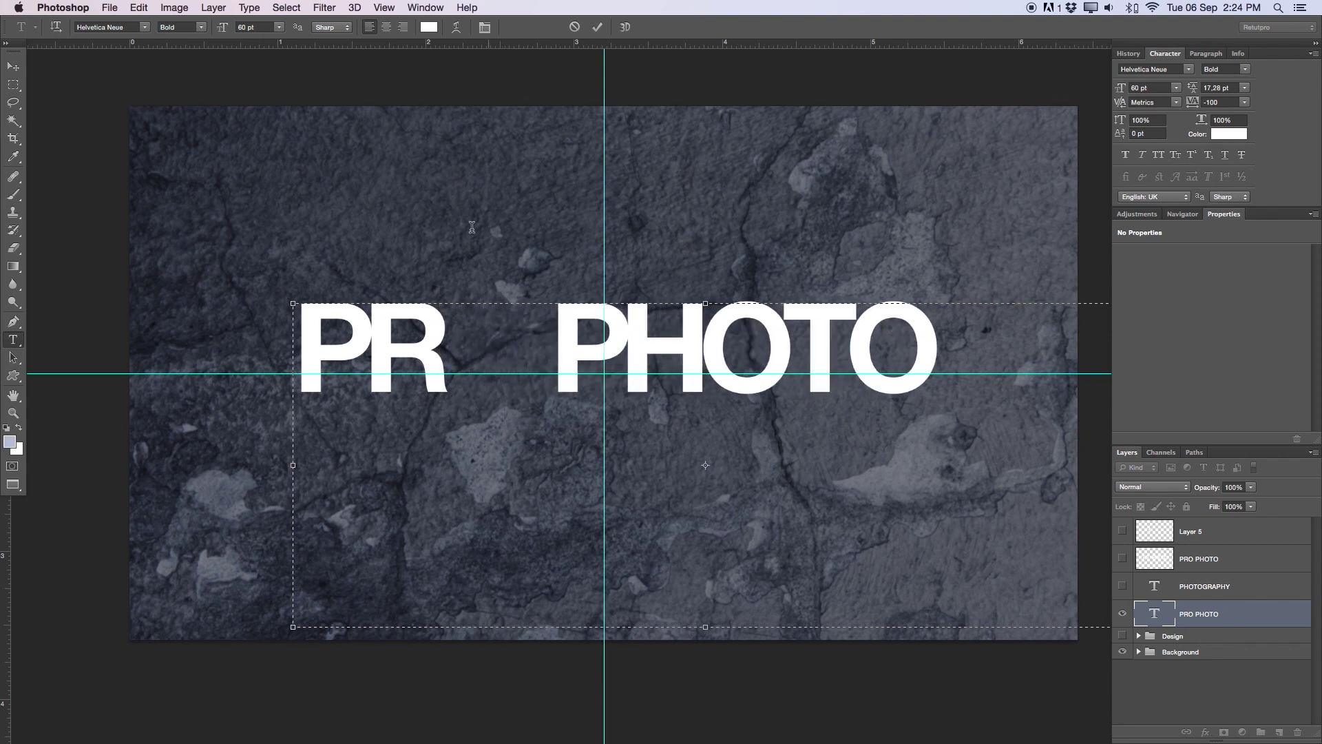
{"action": "left_click", "coordinate": [598, 27]}
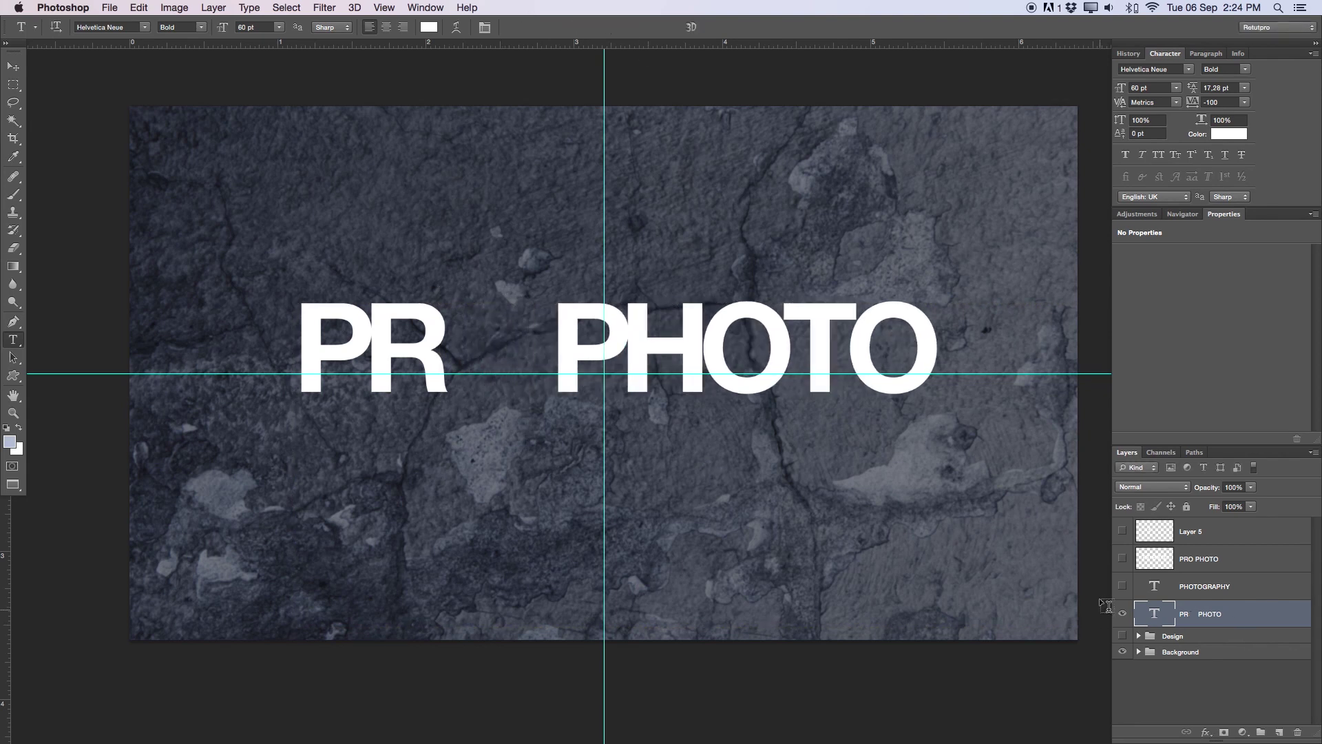
Step: Show the shutter icon layer and widen the gap before PHOTO
{"action": "left_click", "coordinate": [1122, 531]}
{"action": "left_click", "coordinate": [1122, 531]}
{"action": "left_click", "coordinate": [564, 326]}
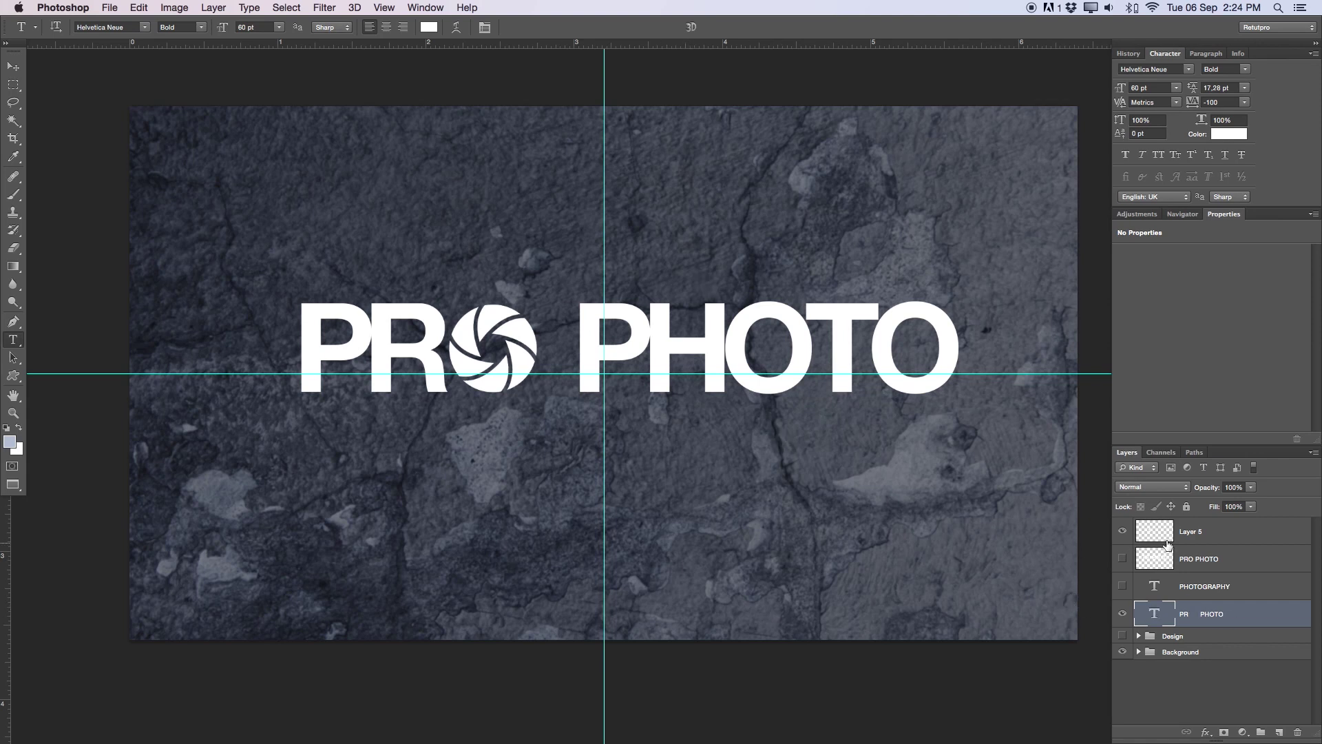
{"action": "key", "text": "z"}
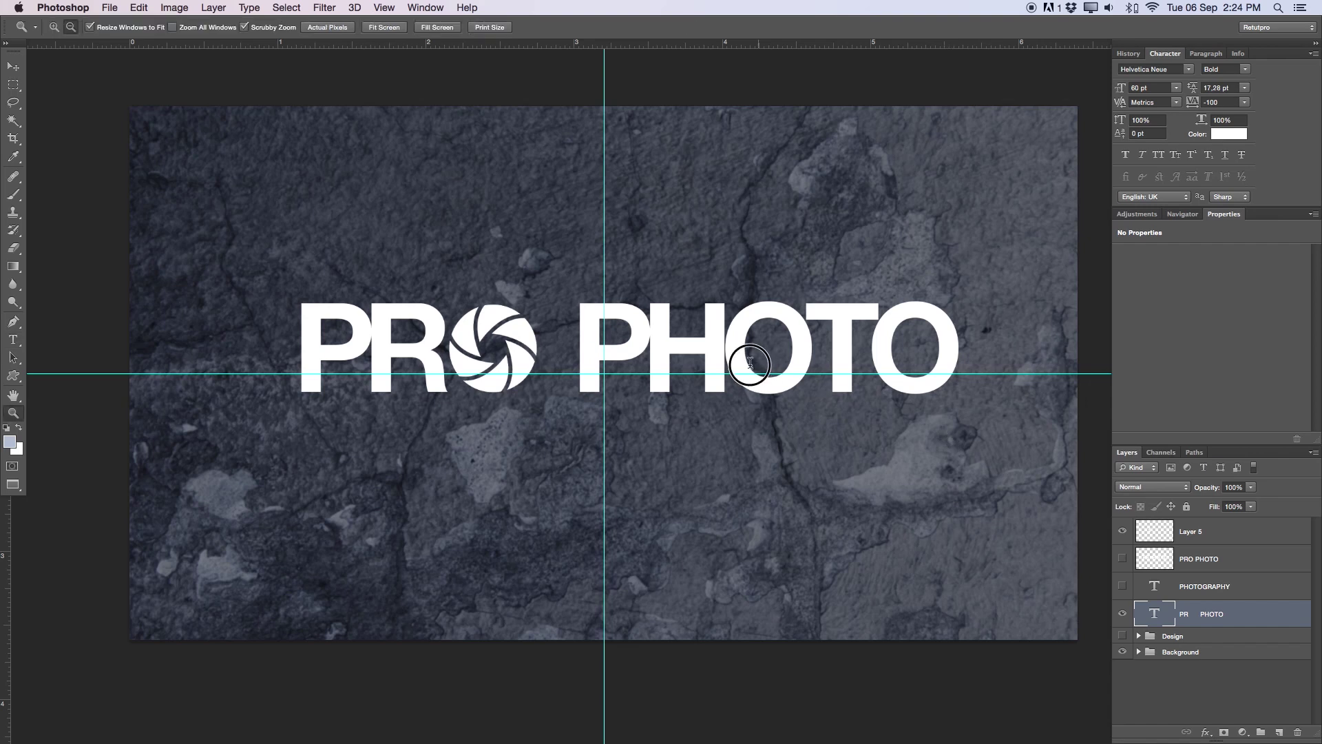
Step: Show the PHOTOGRAPHY subtitle again and add a new empty layer at the top of the stack
{"action": "left_click", "coordinate": [750, 365], "text": "alt"}
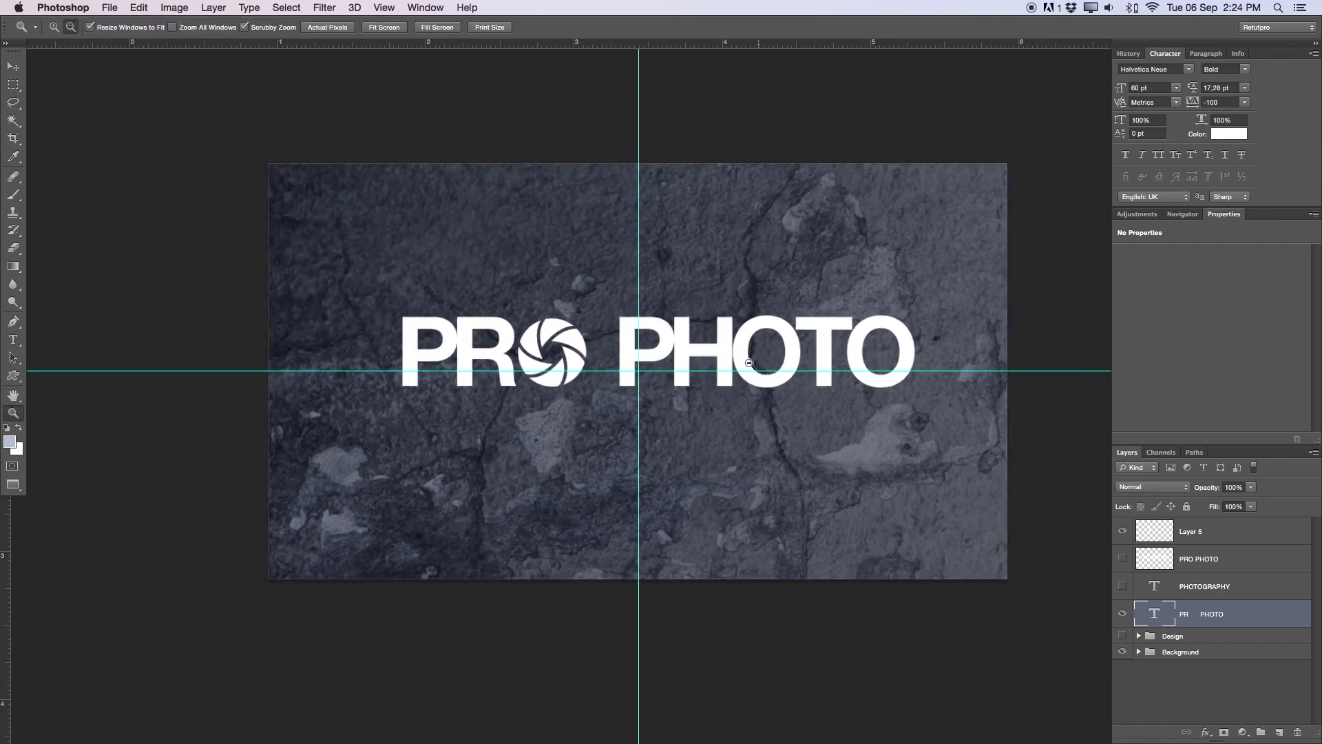
{"action": "left_click", "coordinate": [1124, 587]}
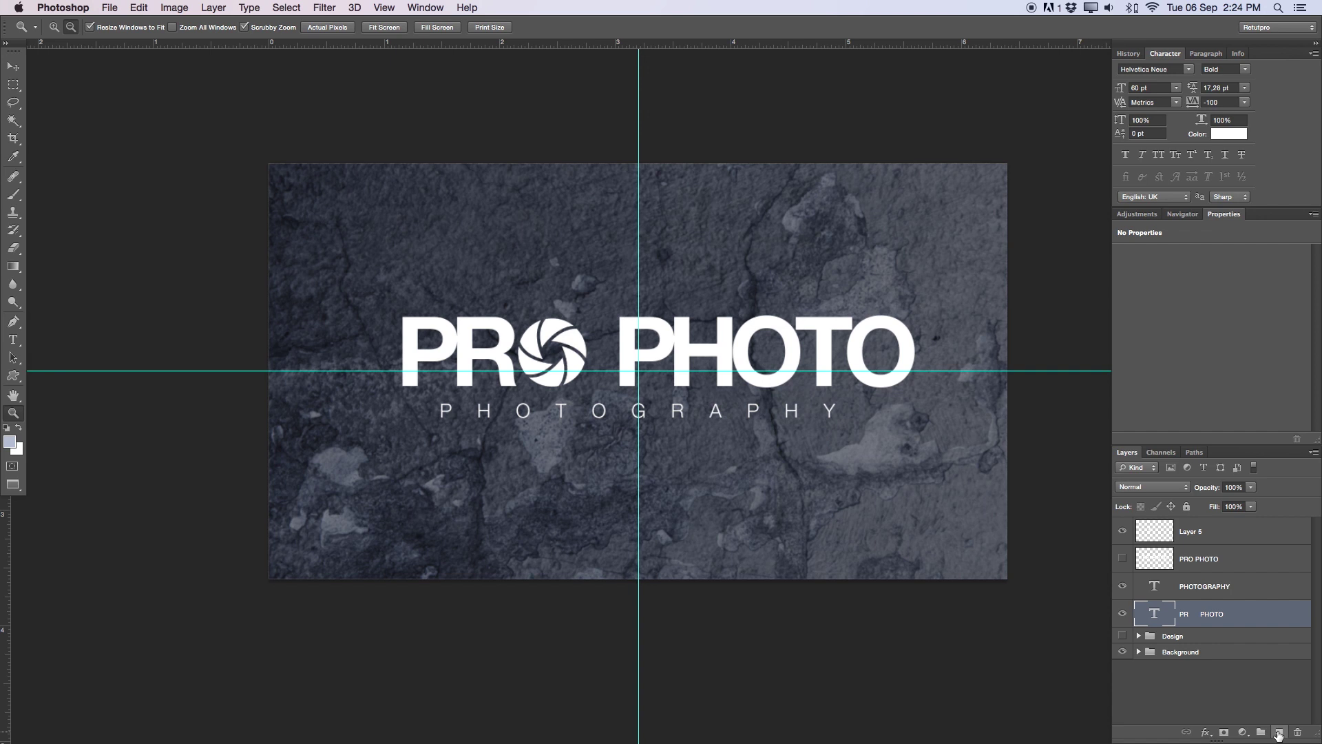
{"action": "left_click", "coordinate": [1280, 734]}
{"action": "left_click_drag", "start_coordinate": [1151, 616], "coordinate": [1151, 520]}
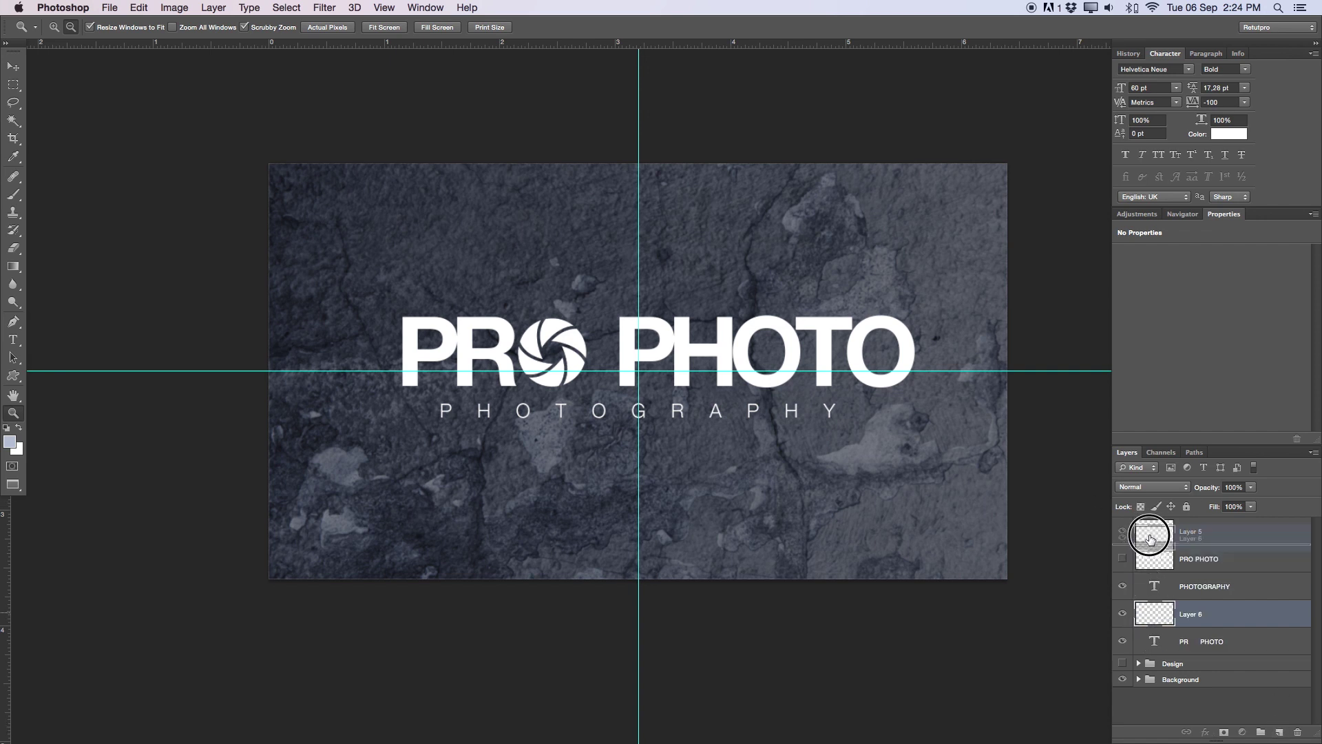
{"action": "key", "text": "m"}
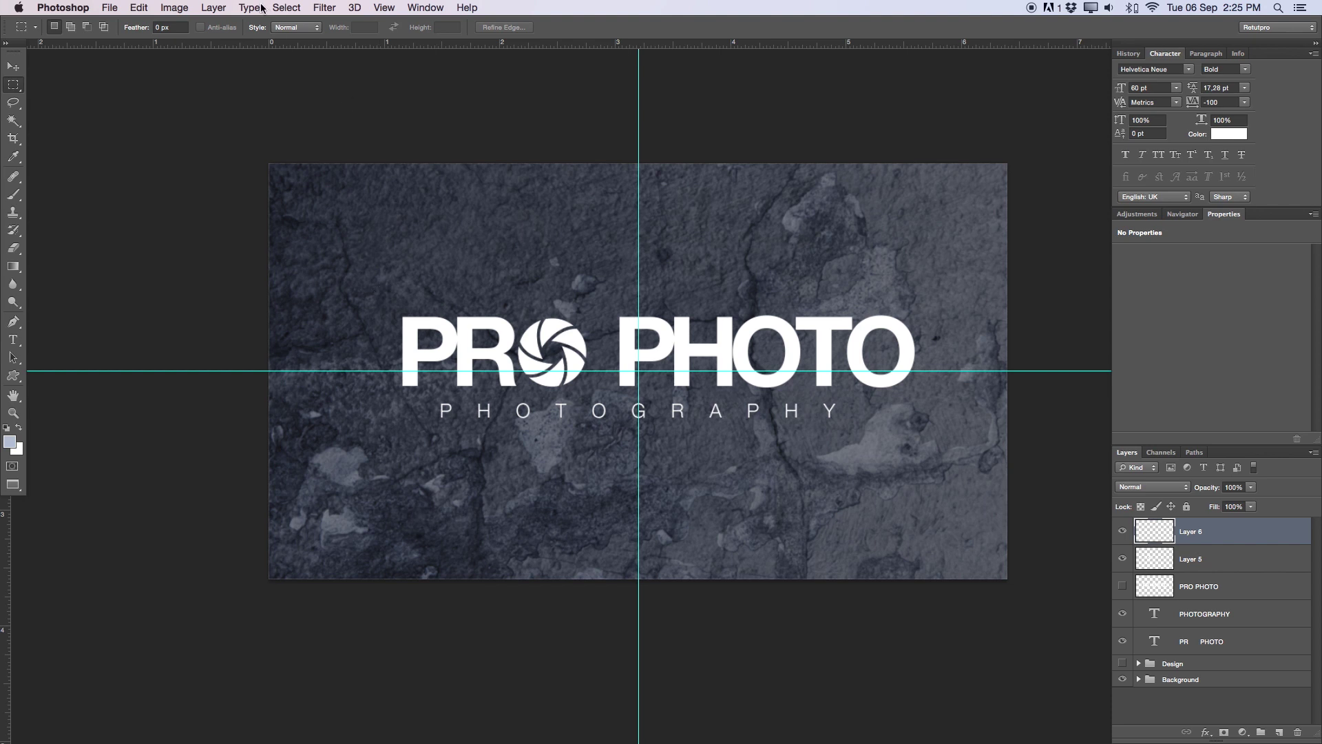
{"action": "left_click", "coordinate": [14, 66]}
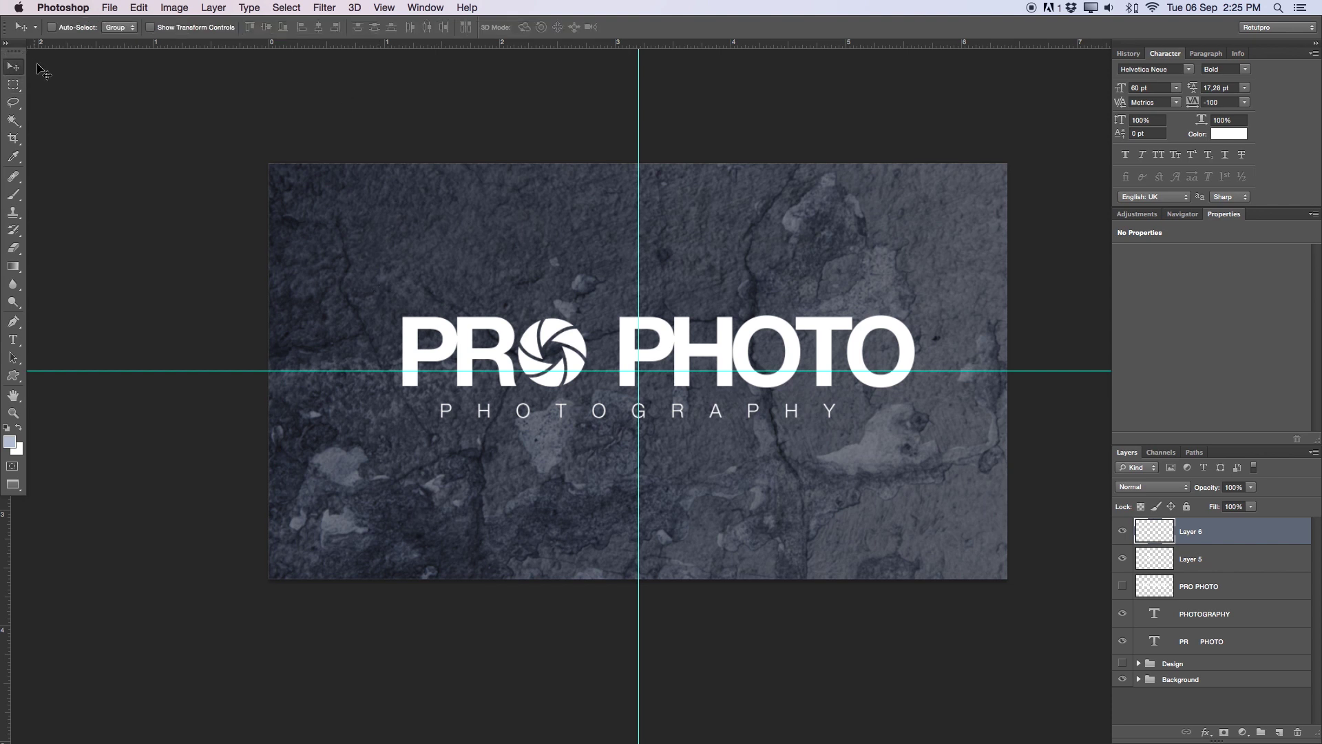
Step: Drag guides above the title, below the subtitle, and at the left and right edges
{"action": "left_click_drag", "start_coordinate": [86, 44], "coordinate": [421, 285]}
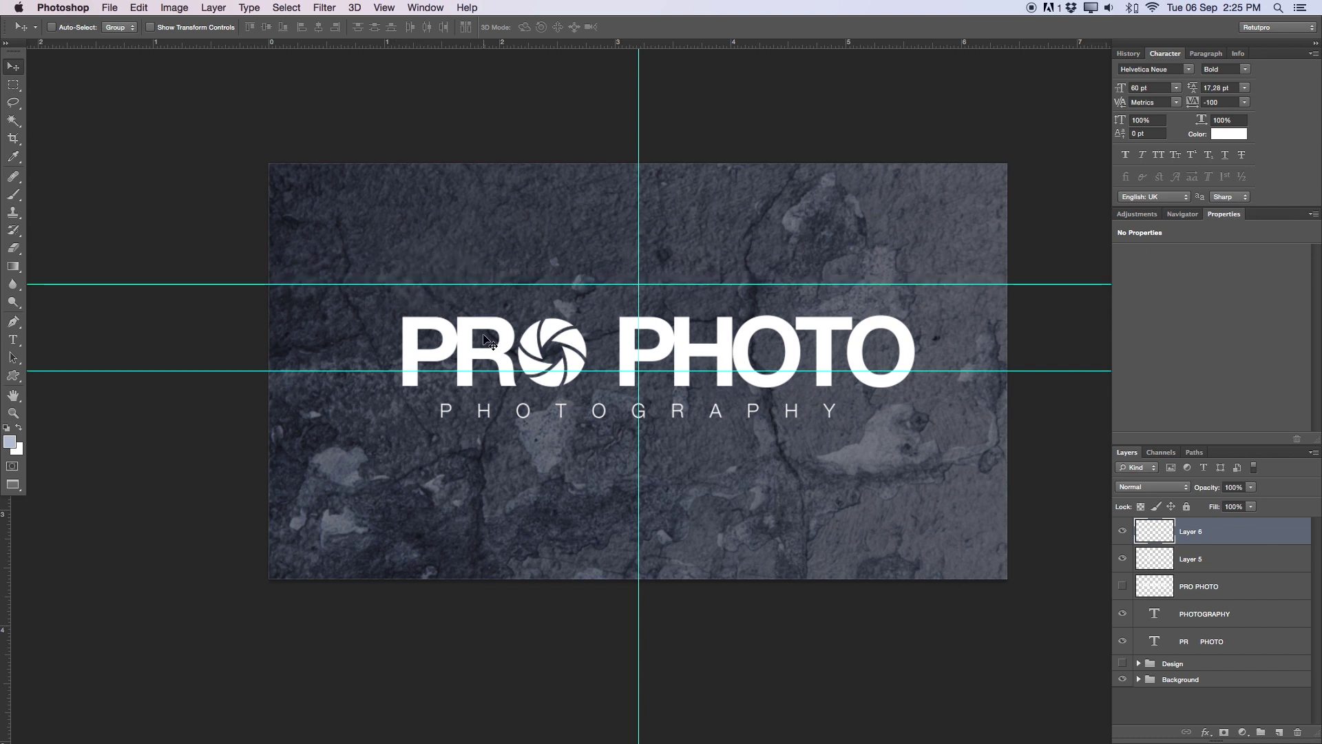
{"action": "left_click_drag", "start_coordinate": [16, 522], "coordinate": [364, 496]}
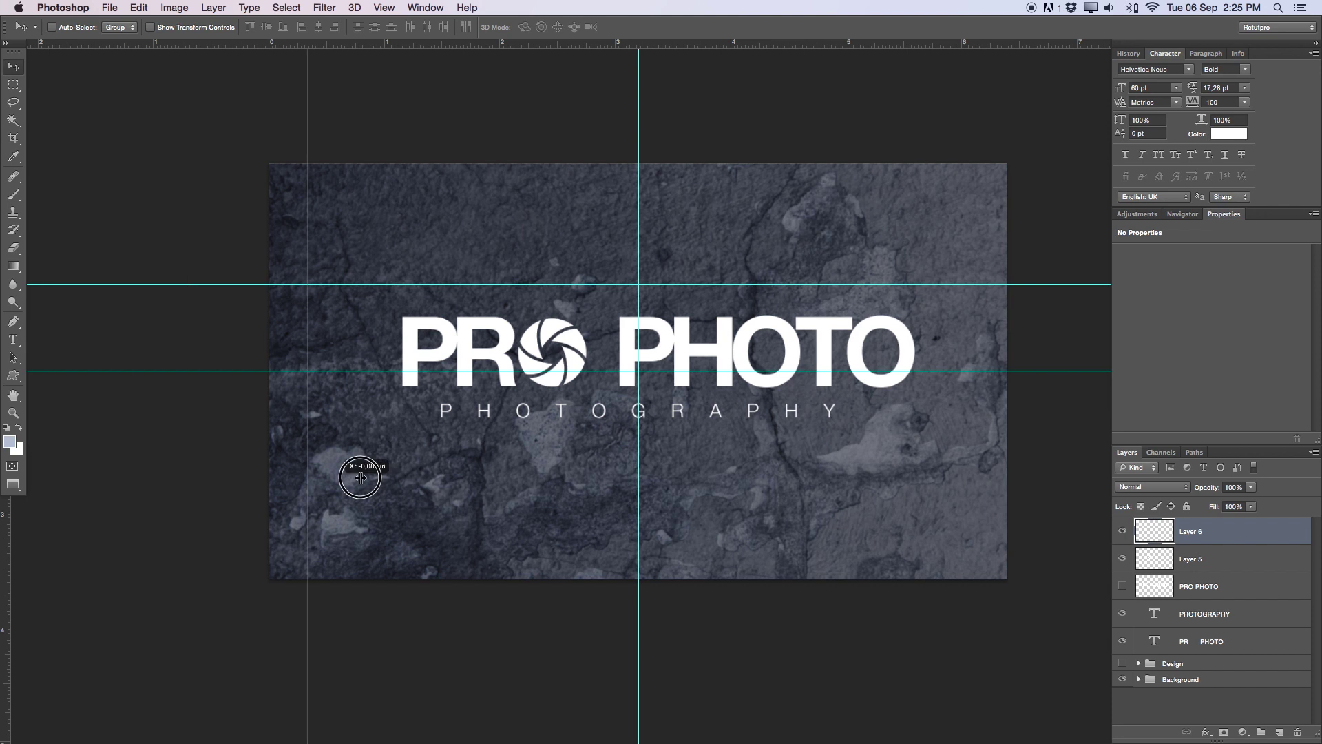
{"action": "left_click_drag", "start_coordinate": [15, 522], "coordinate": [949, 449]}
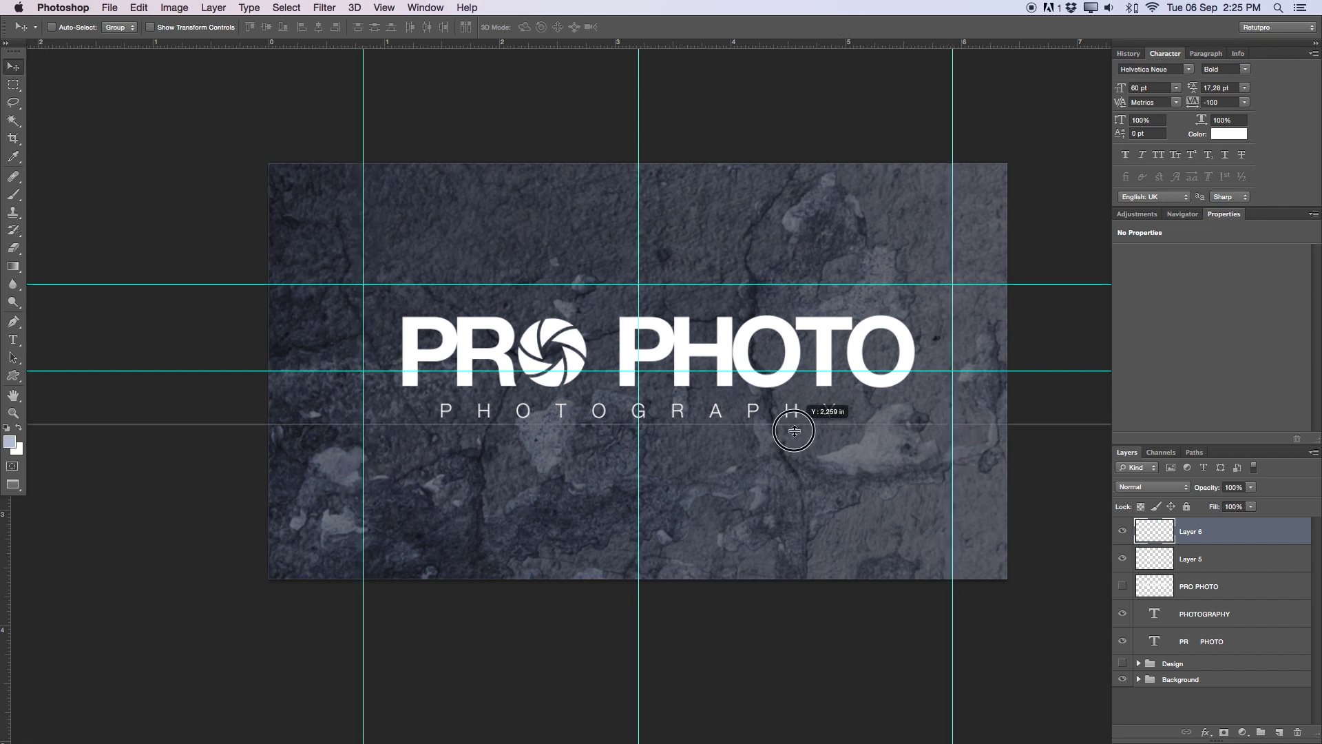
{"action": "mouse_move", "coordinate": [790, 42]}
{"action": "left_mouse_down"}
{"action": "mouse_move", "coordinate": [798, 463]}
{"action": "mouse_move", "coordinate": [800, 451]}
{"action": "left_mouse_up"}
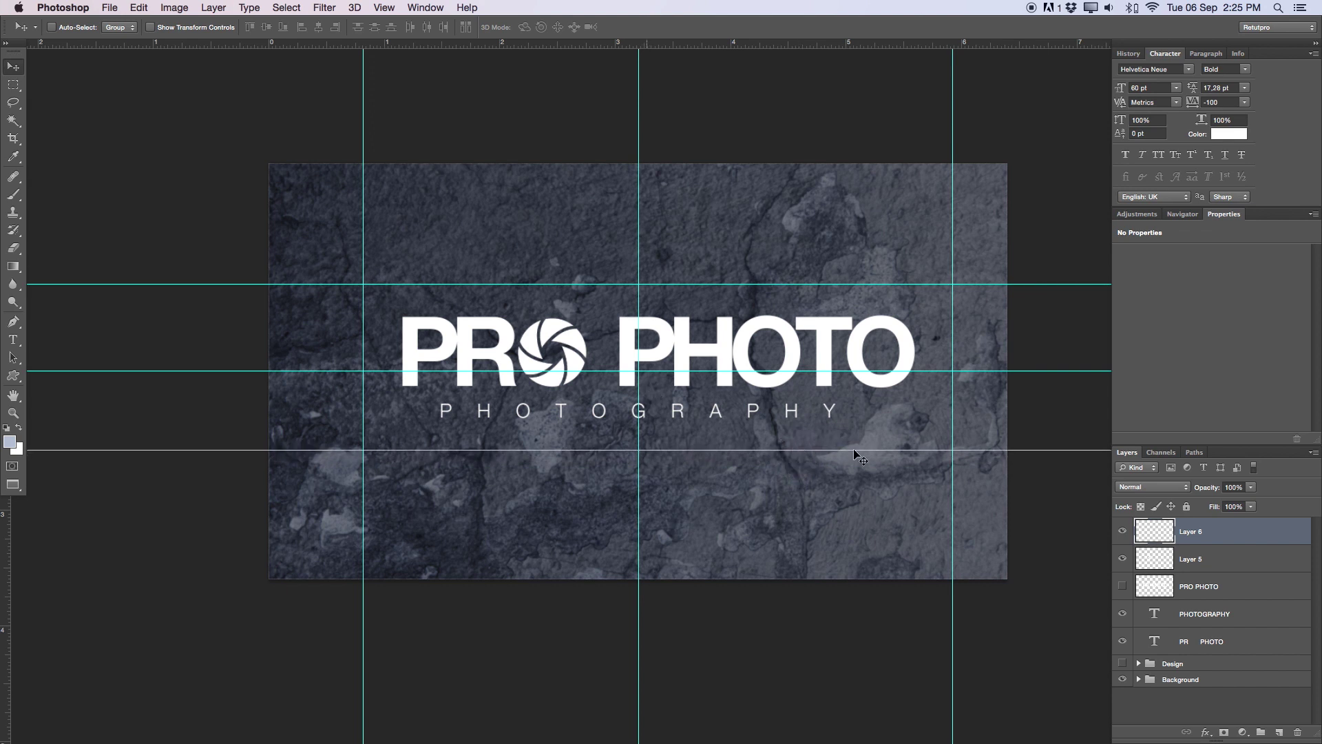
Step: Fill a rectangular selection between the guides with white
{"action": "left_click", "coordinate": [14, 85]}
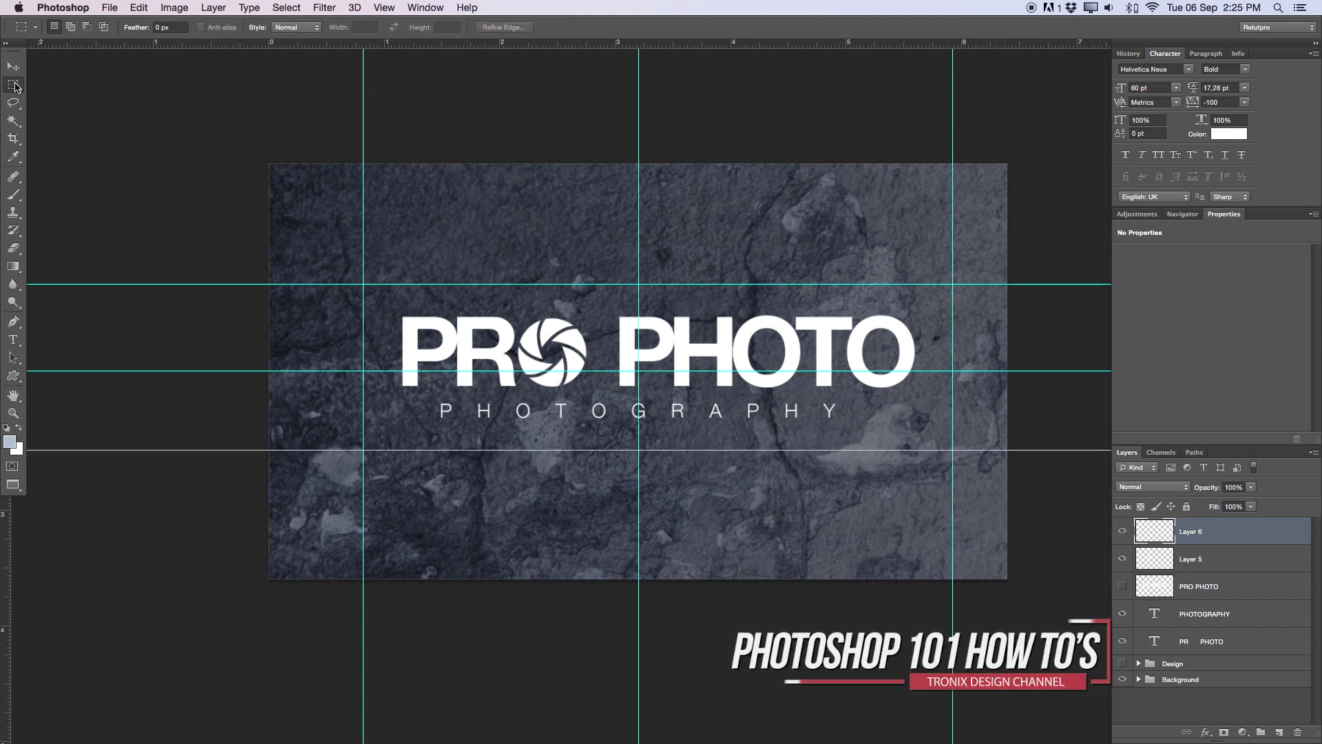
{"action": "left_click", "coordinate": [72, 88]}
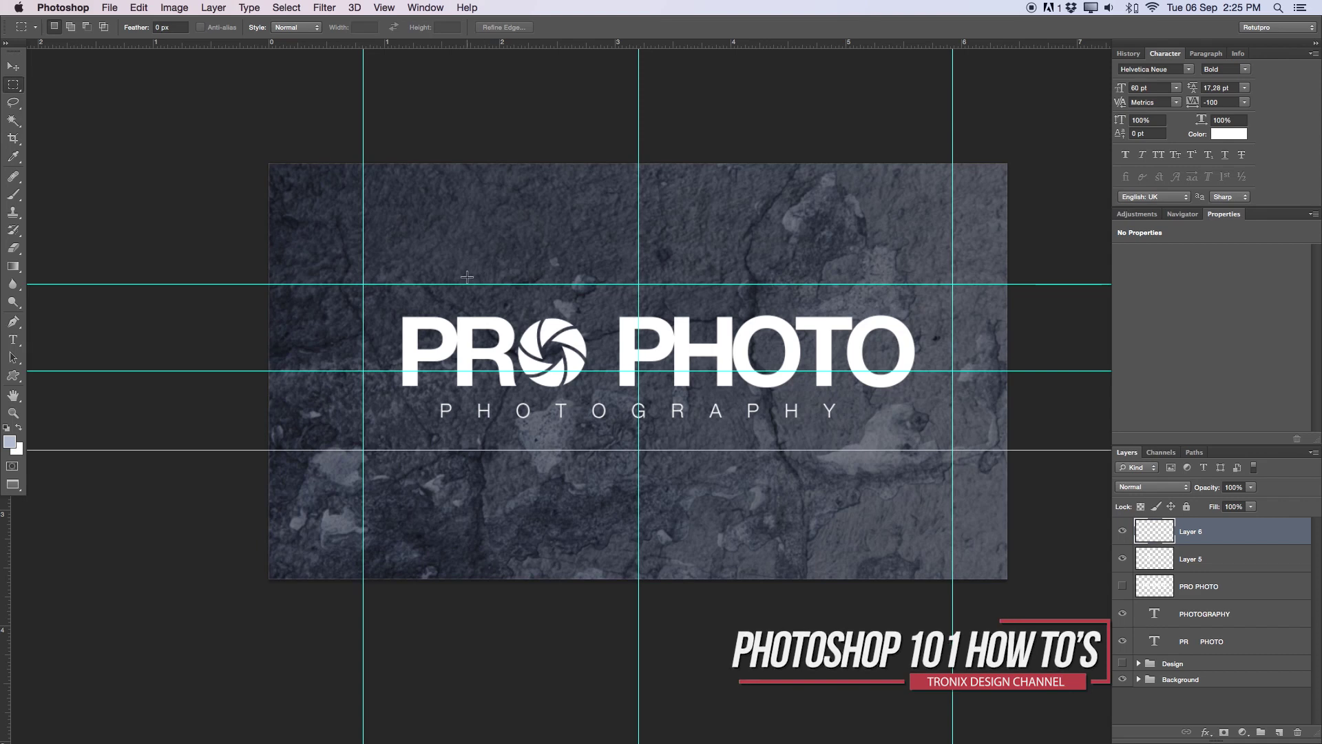
{"action": "left_click_drag", "start_coordinate": [367, 284], "coordinate": [952, 448]}
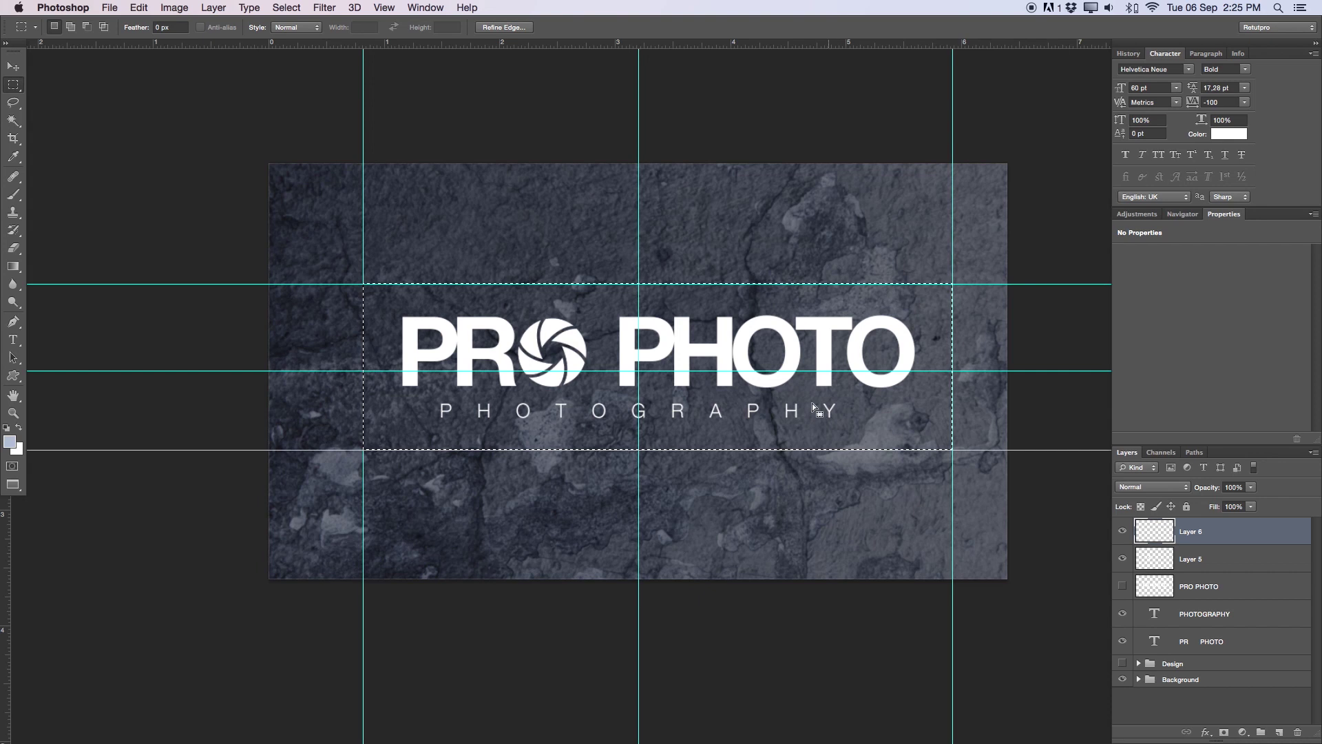
{"action": "right_click", "coordinate": [752, 401]}
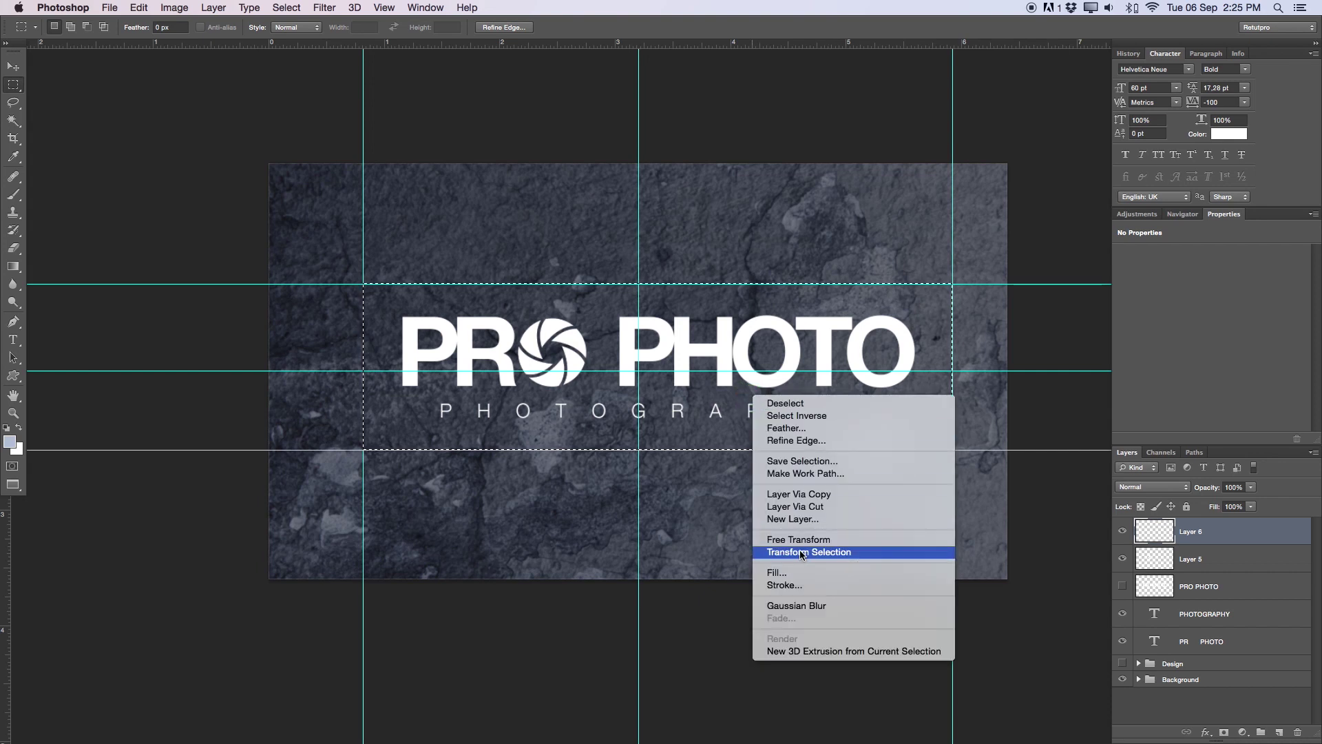
{"action": "left_click", "coordinate": [797, 574]}
{"action": "left_click", "coordinate": [666, 232]}
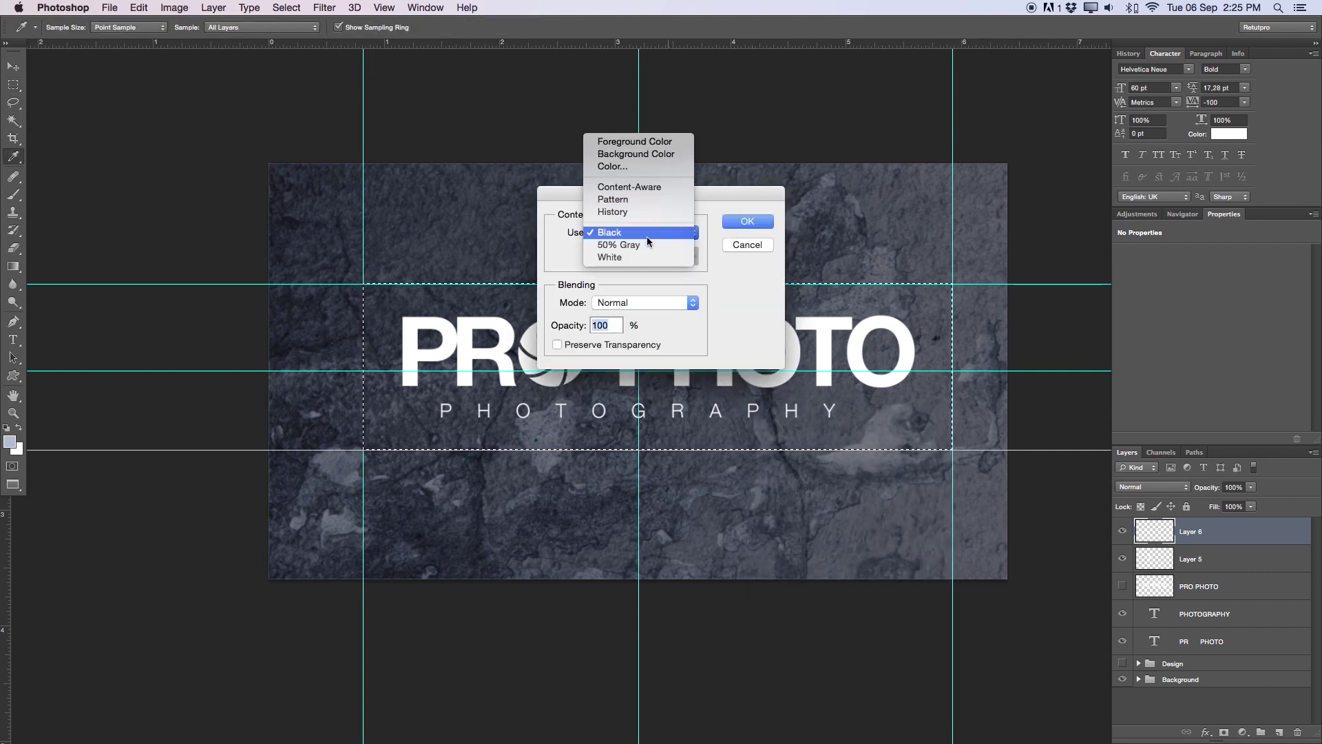
{"action": "left_click", "coordinate": [637, 255]}
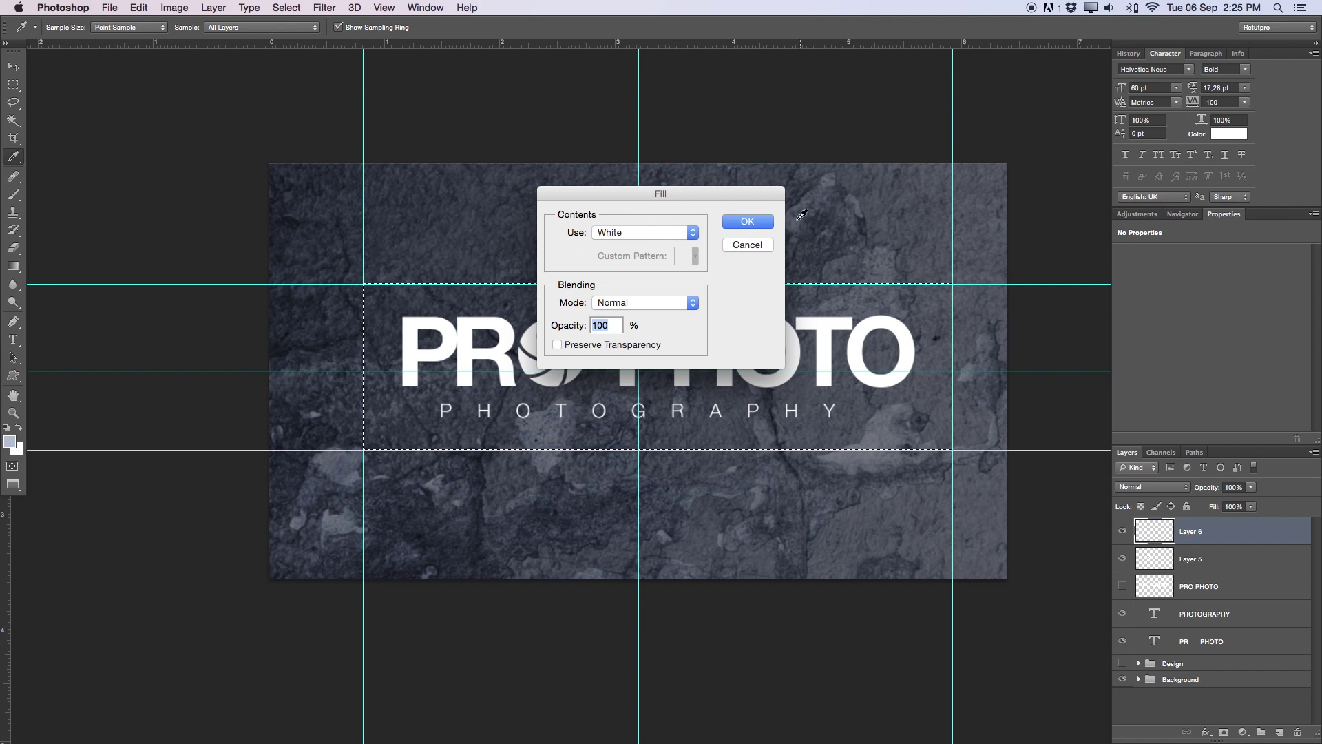
{"action": "left_click", "coordinate": [759, 223]}
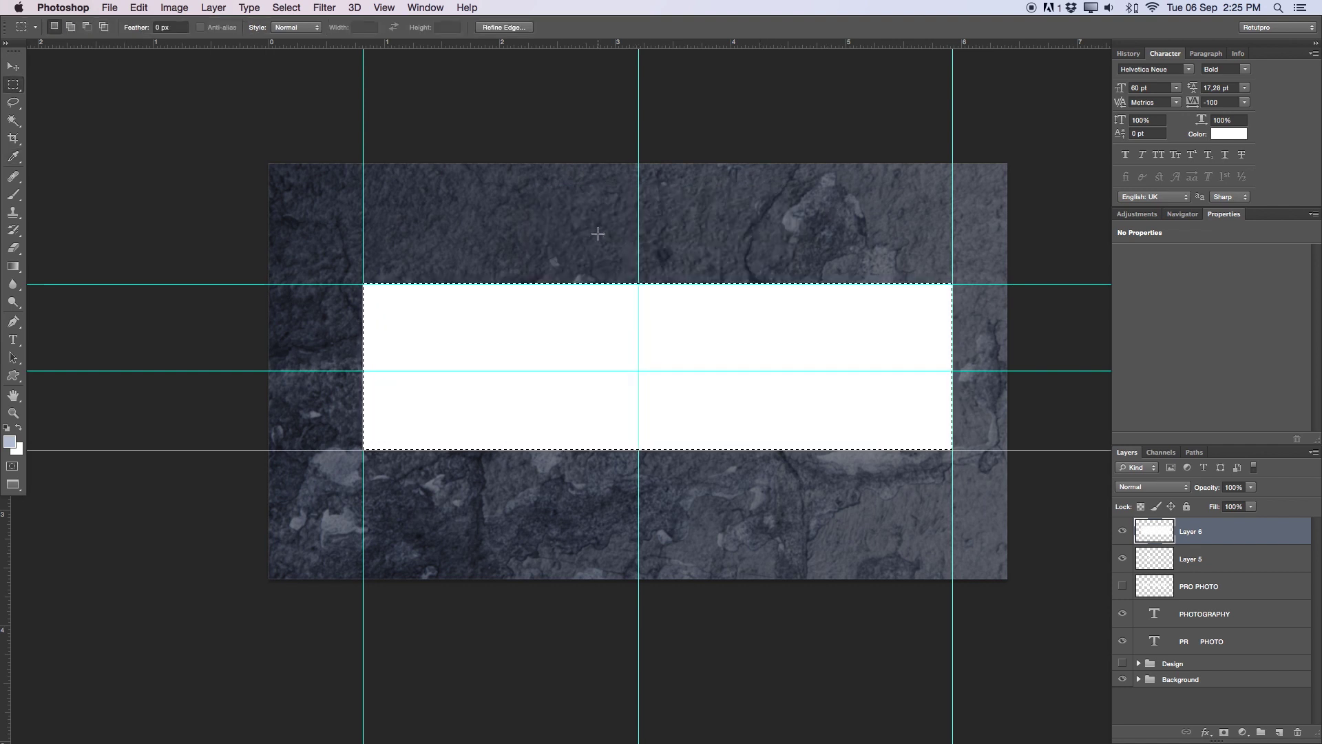
Step: Deselect, then delete the rectangle's inner area to leave a white frame
{"action": "key", "text": "super+d"}
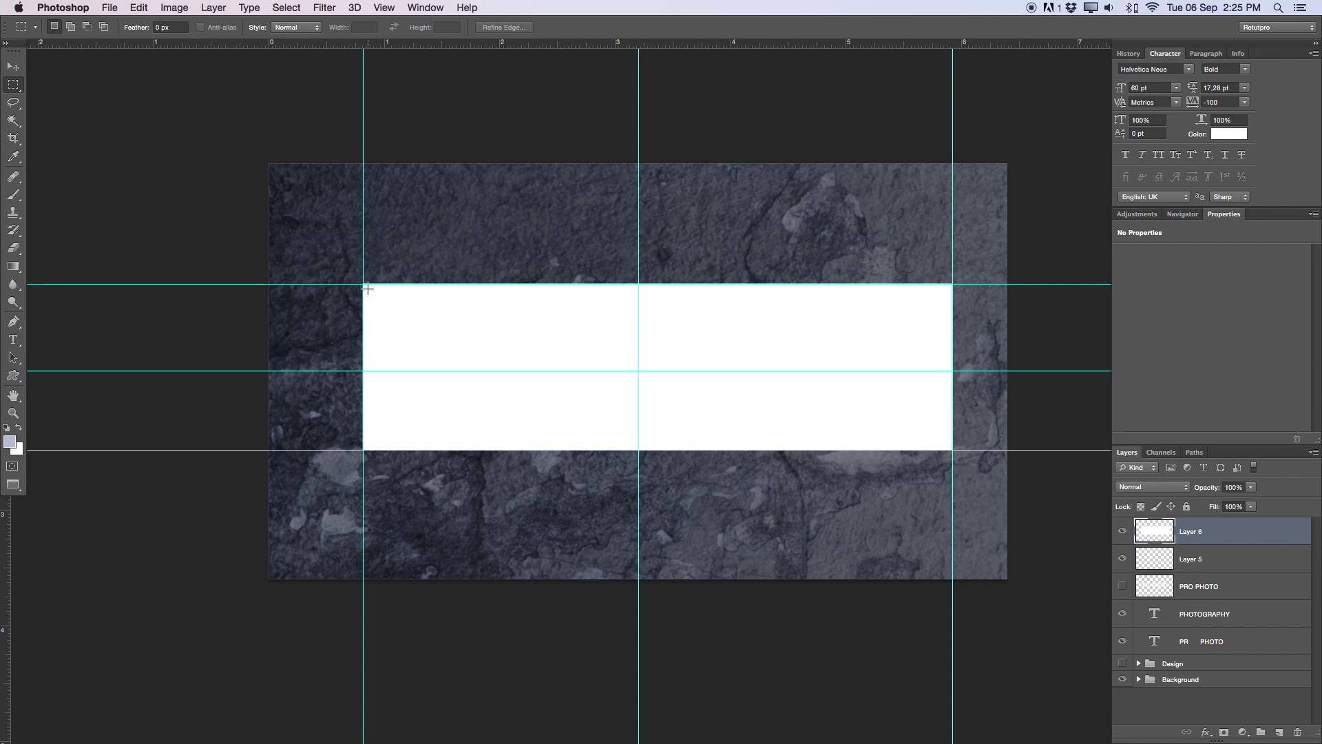
{"action": "left_click_drag", "start_coordinate": [368, 291], "coordinate": [946, 444]}
{"action": "key", "text": "Delete"}
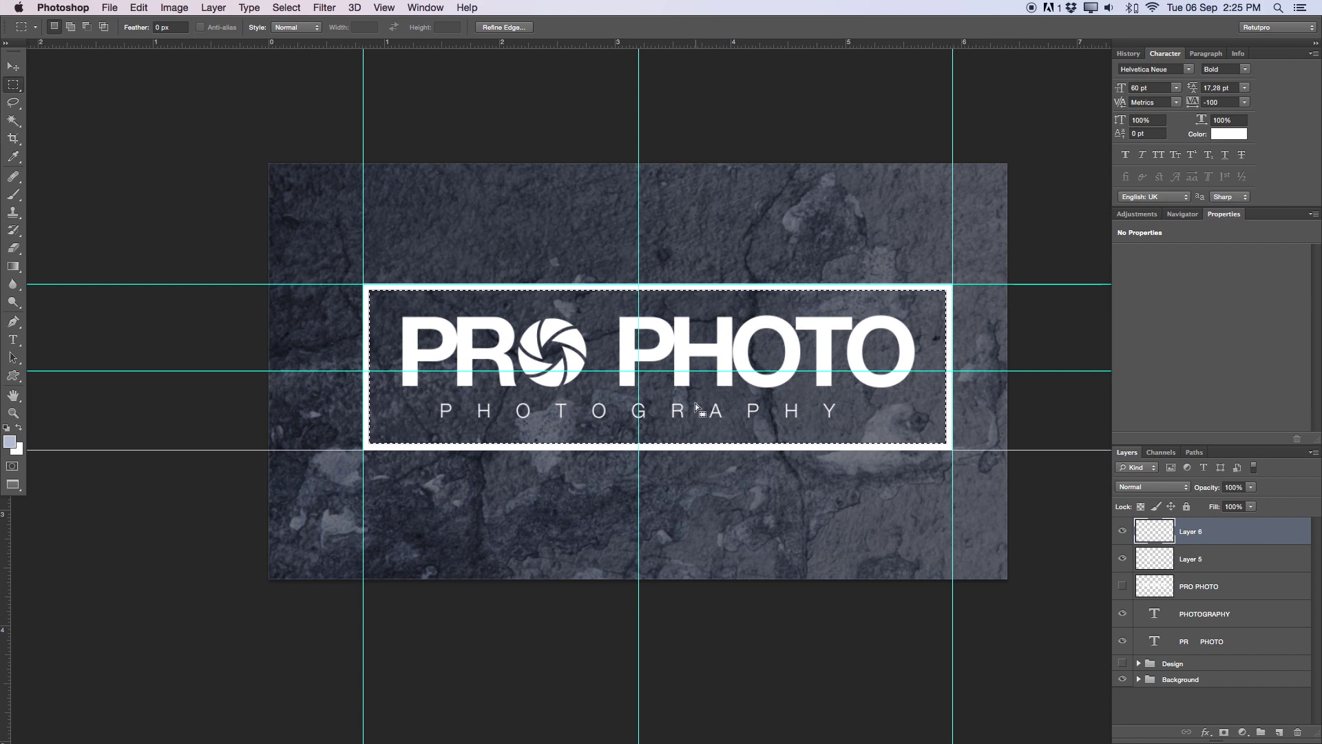
Step: Deselect, zoom out, and clear all guides from the canvas
{"action": "key", "text": "super+d"}
{"action": "key", "text": "z"}
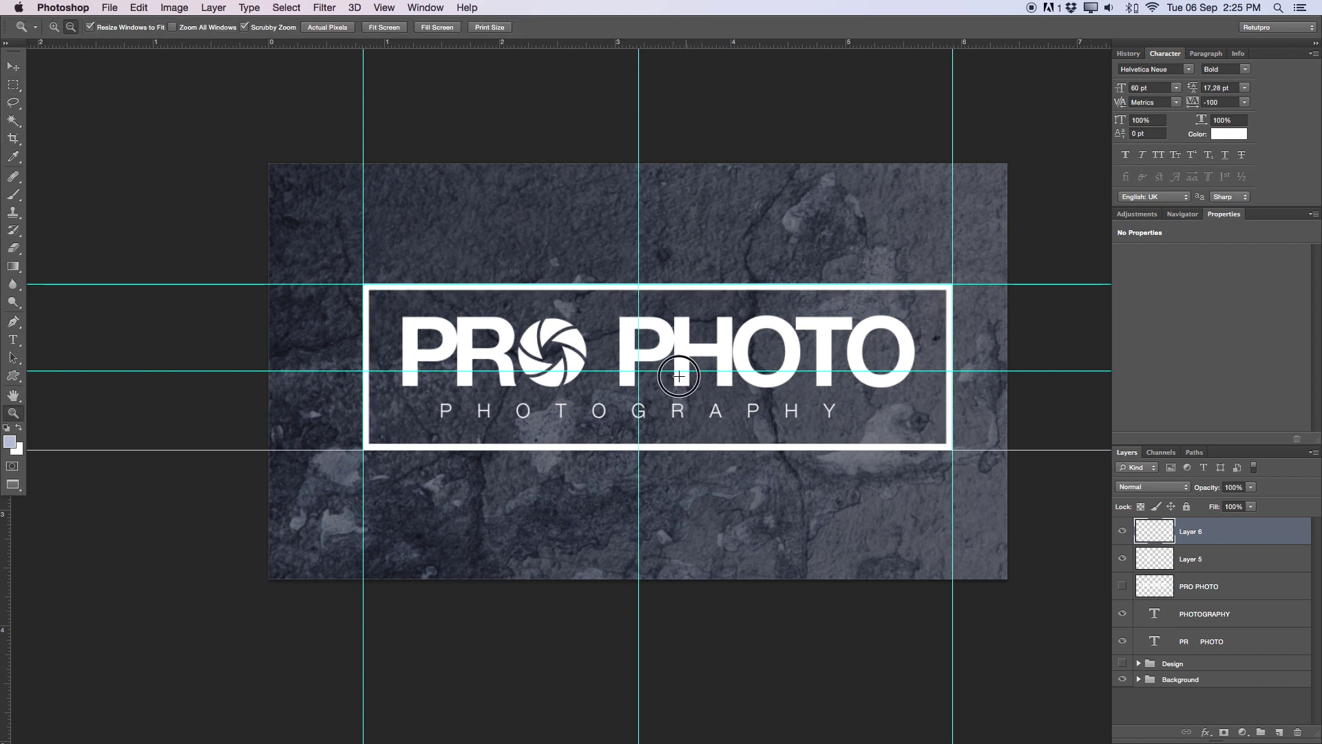
{"action": "scroll", "coordinate": [676, 378], "scroll_direction": "down", "scroll_amount": 2}
{"action": "left_click", "coordinate": [383, 7]}
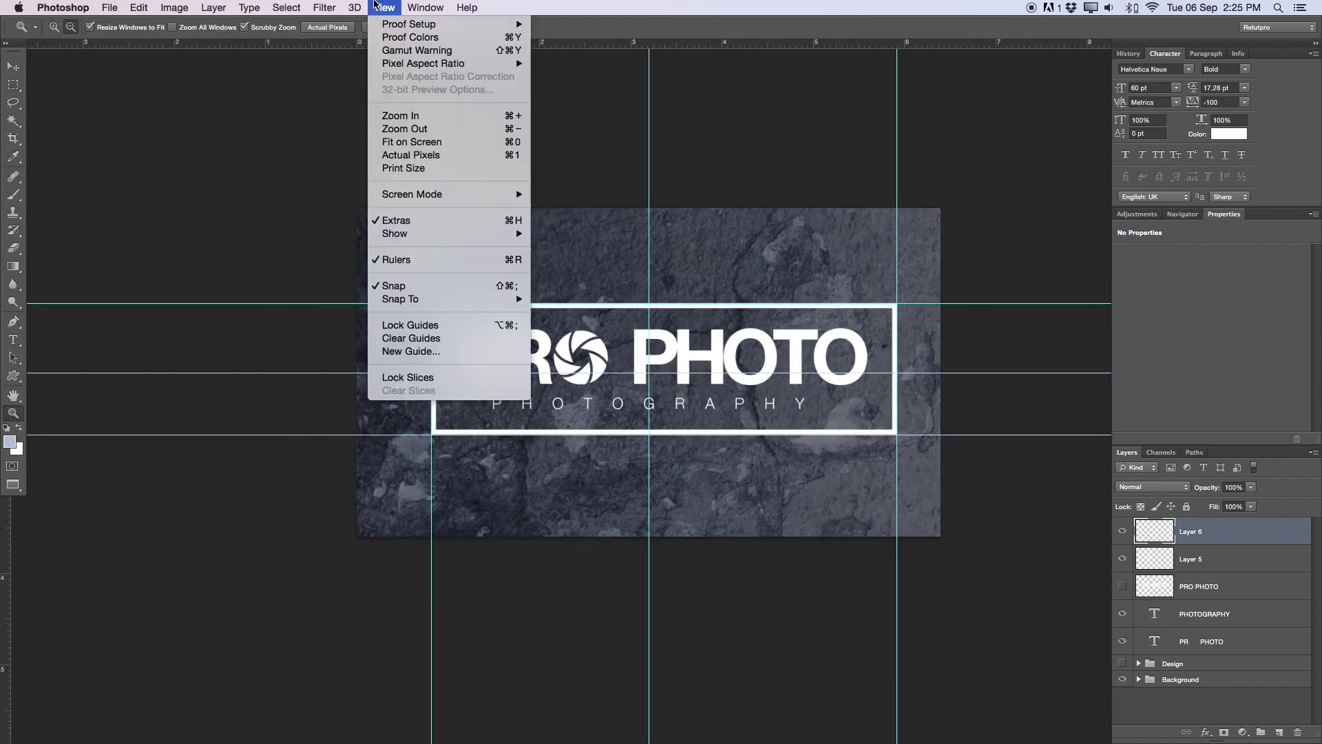
{"action": "left_click", "coordinate": [446, 342]}
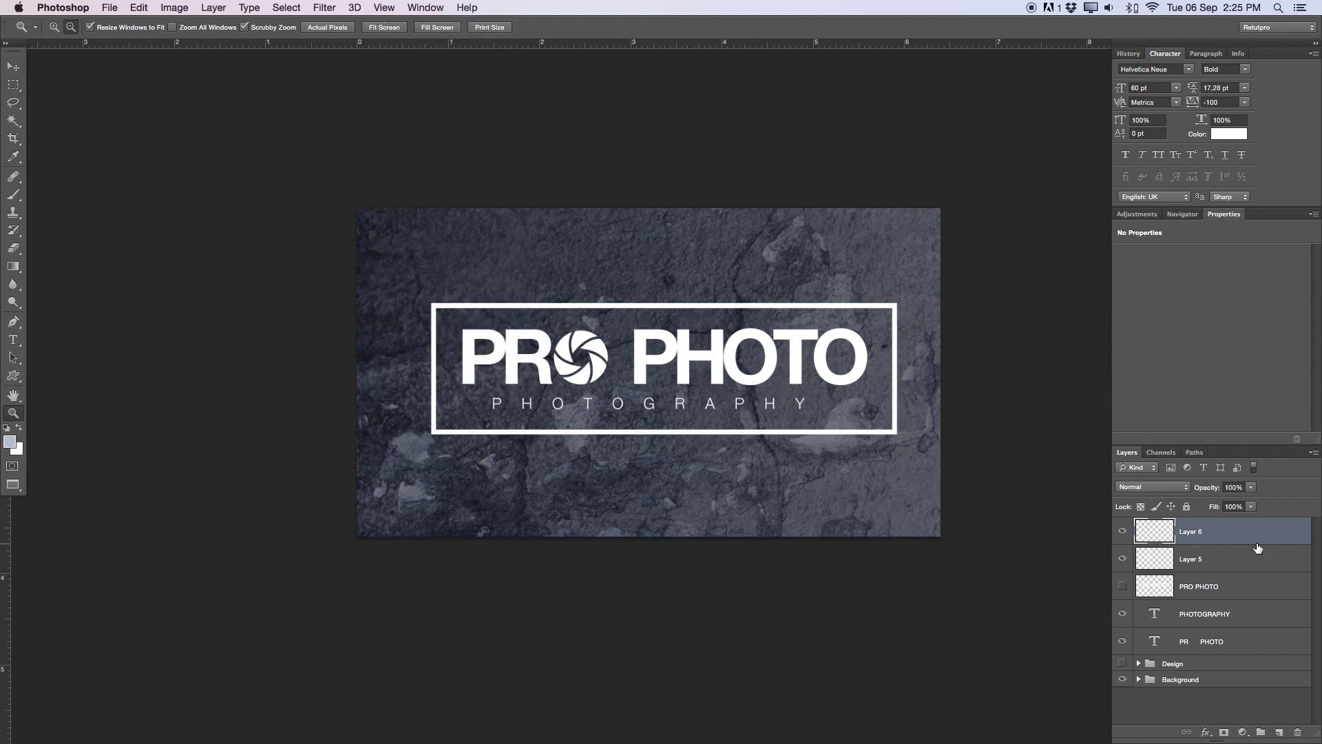
Step: Nudge the white frame up and slightly left, then select the frame, logo and subtitle layers
{"action": "key", "text": "v"}
{"action": "key", "text": "Up"}
{"action": "key", "text": "Up"}
{"action": "key", "text": "Left"}
{"action": "key", "text": "Left"}
{"action": "key", "text": "Left"}
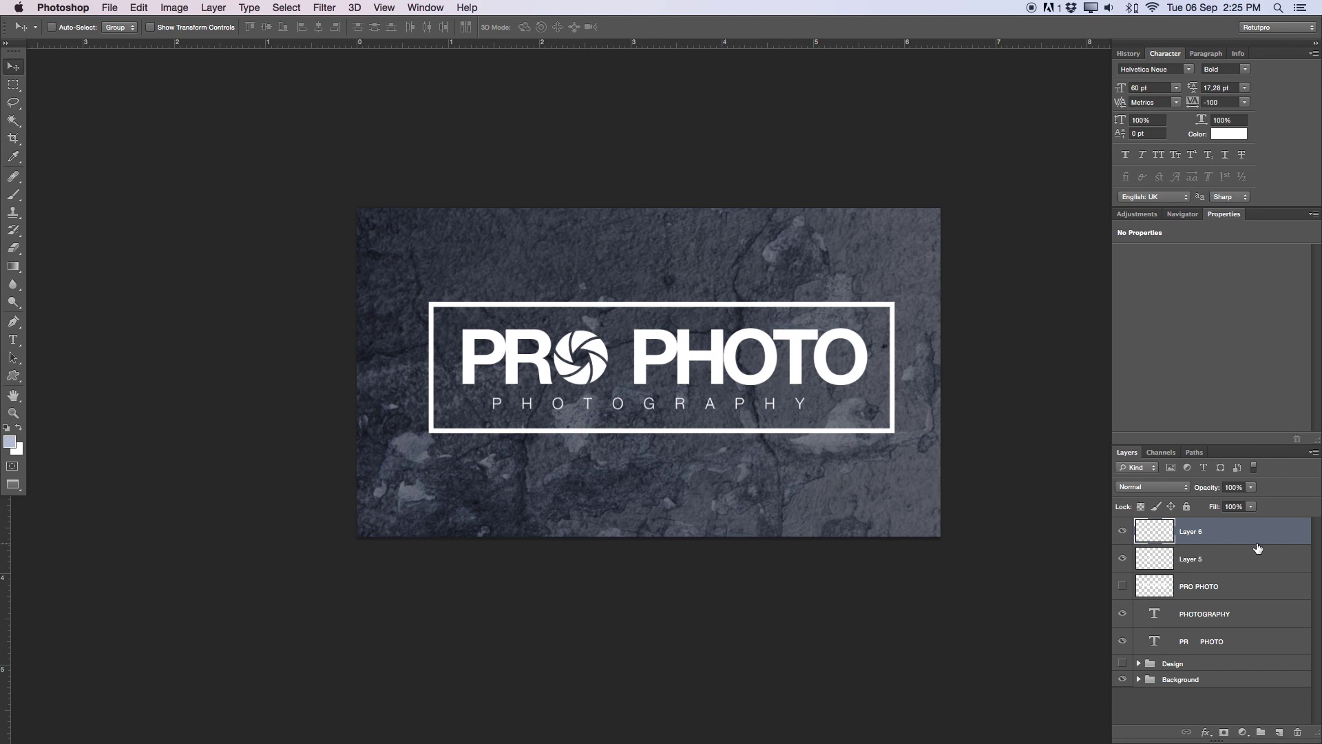
{"action": "key", "text": "Left"}
{"action": "key", "text": "Left"}
{"action": "key", "text": "Right"}
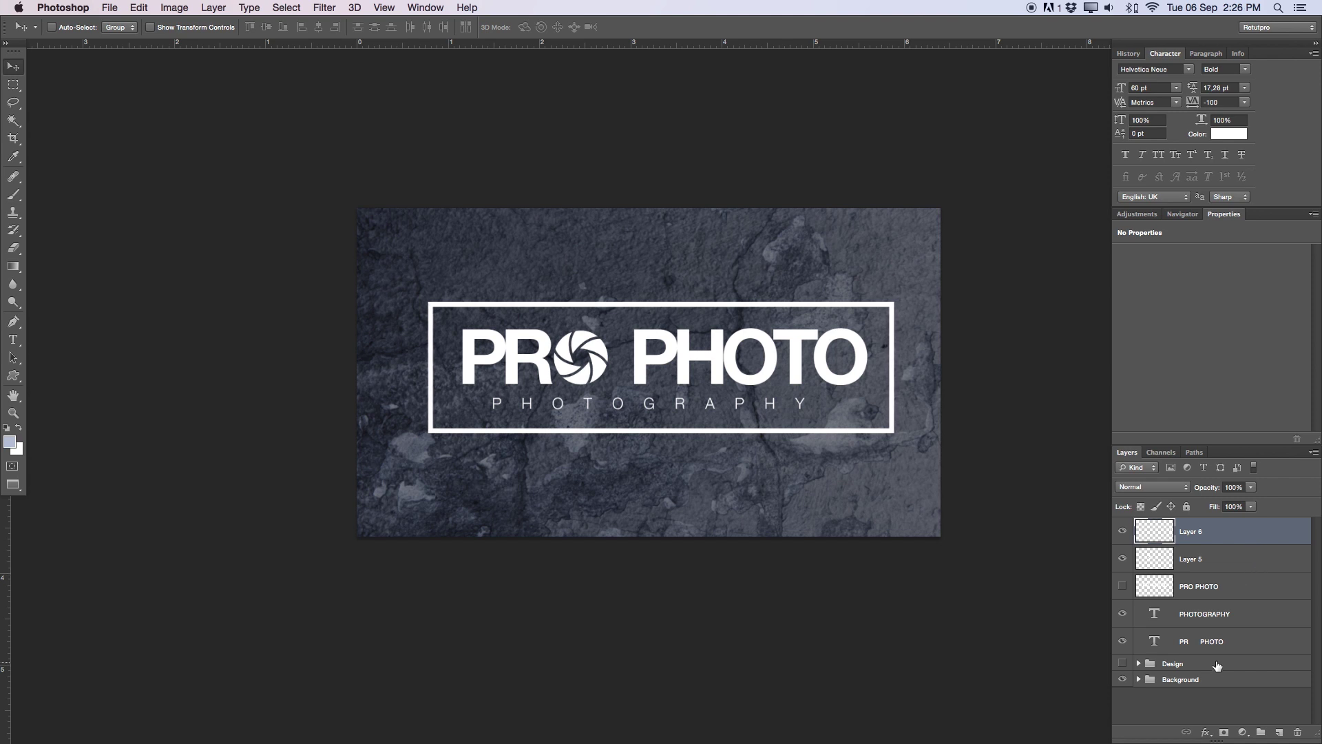
{"action": "left_click", "coordinate": [1218, 642], "text": "shift"}
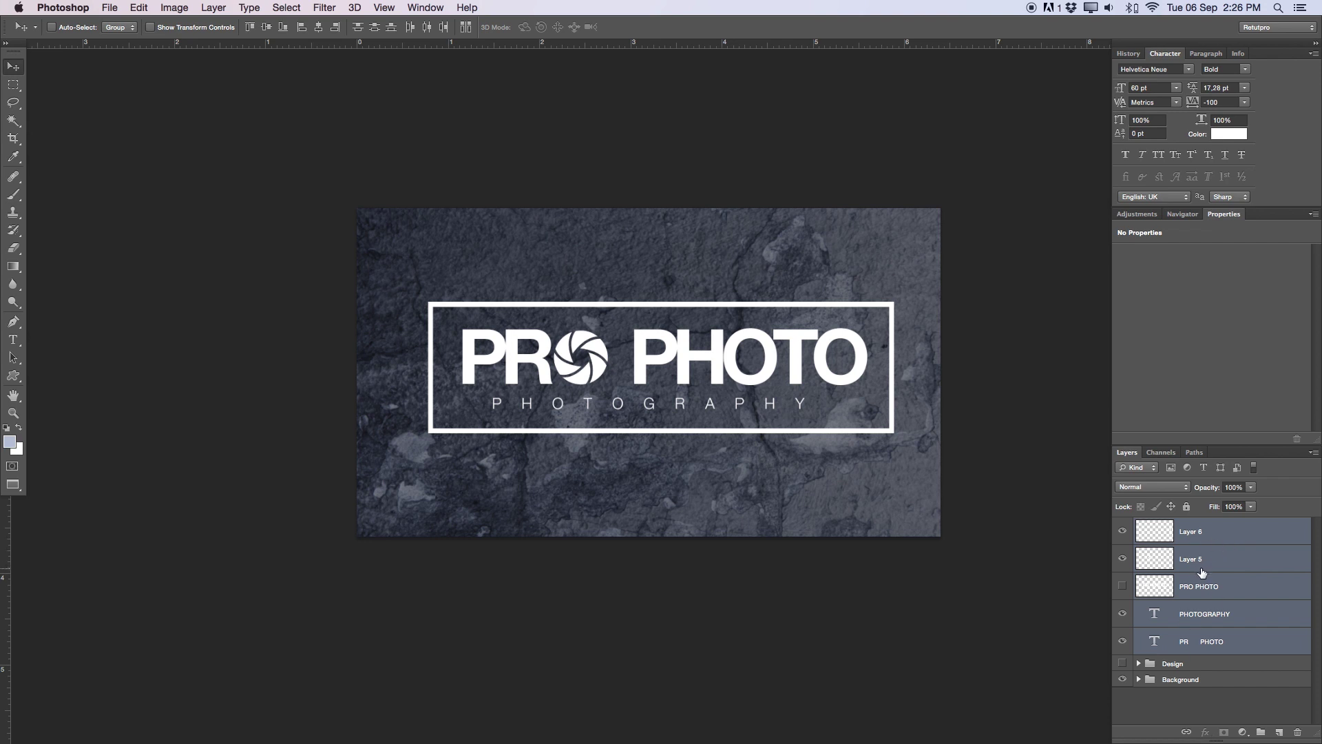
Step: Group the selected layers, name the group Design2, and nudge it left twice
{"action": "key", "text": "ctrl+g"}
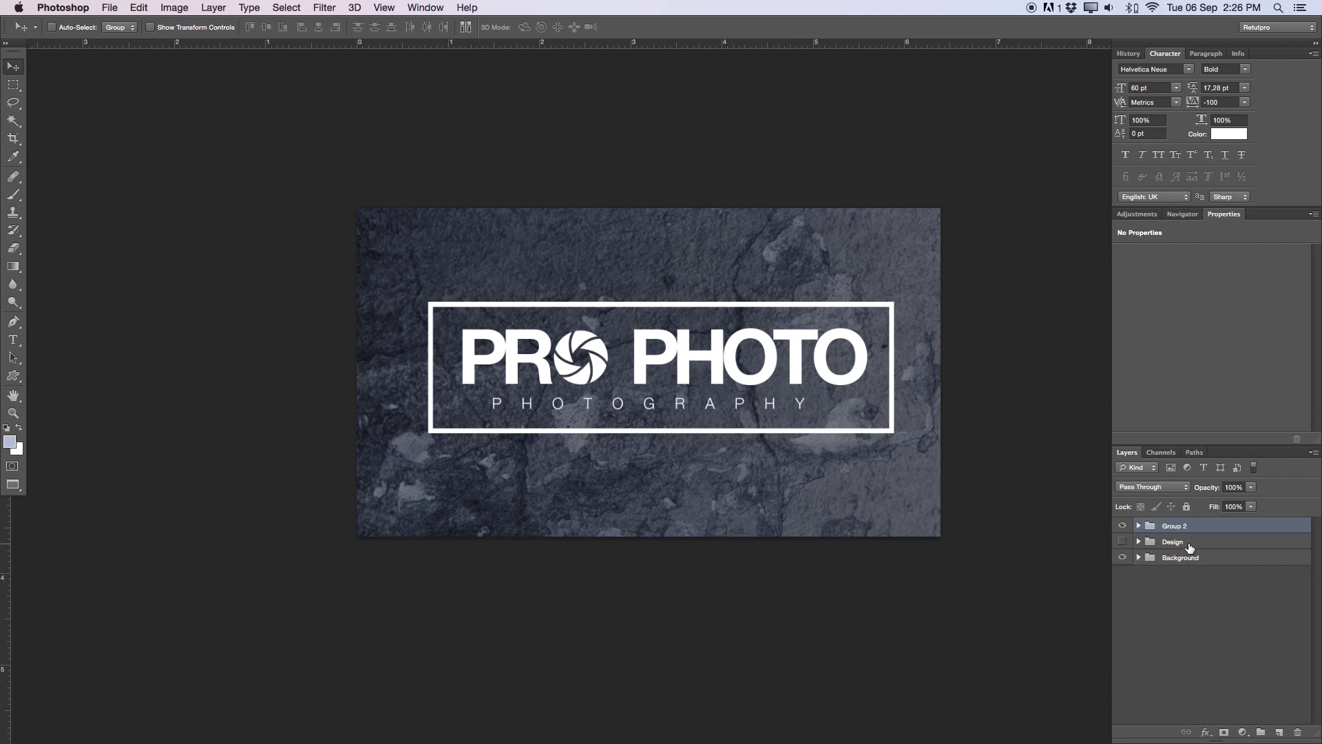
{"action": "double_click", "coordinate": [1176, 527]}
{"action": "type", "text": "Design"}
{"action": "type", "text": "2"}
{"action": "key", "text": "Return"}
{"action": "key", "text": "Left"}
{"action": "key", "text": "Left"}
{"action": "key", "text": "Left"}
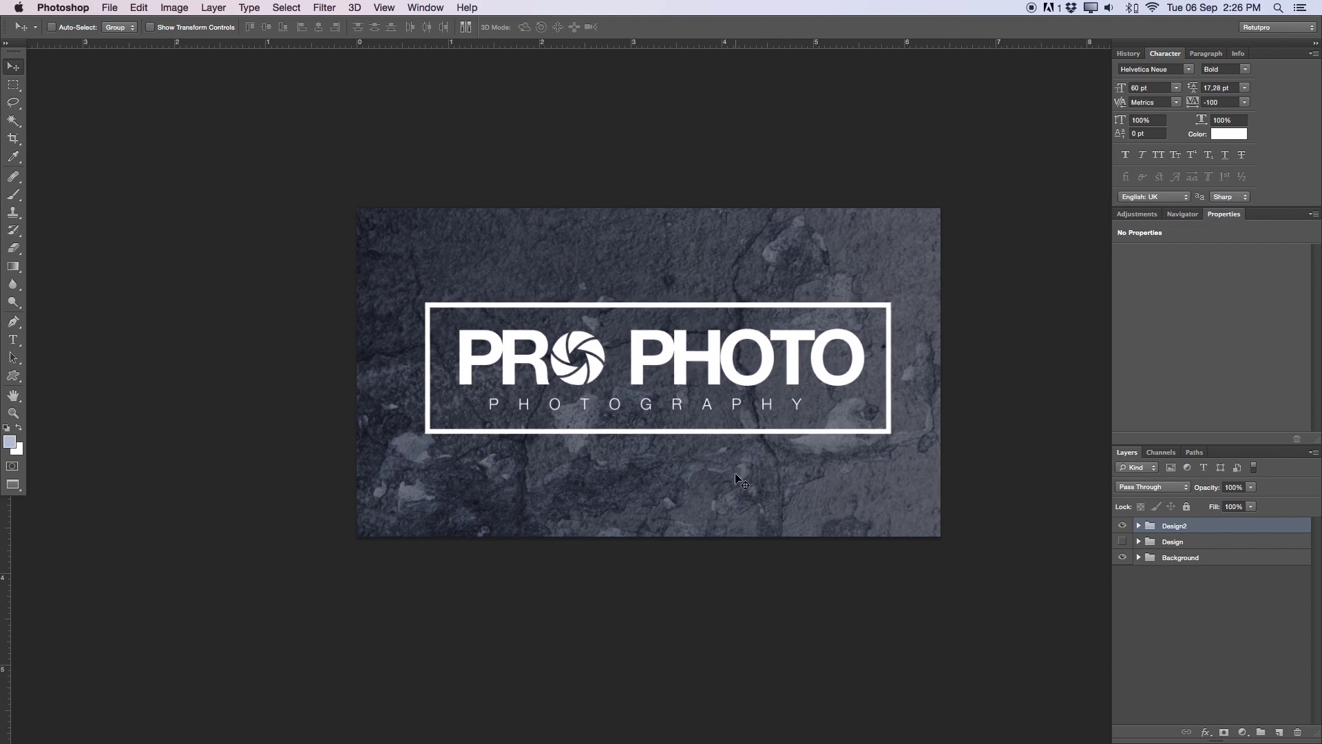
{"action": "key", "text": "Left"}
{"action": "key", "text": "Left"}
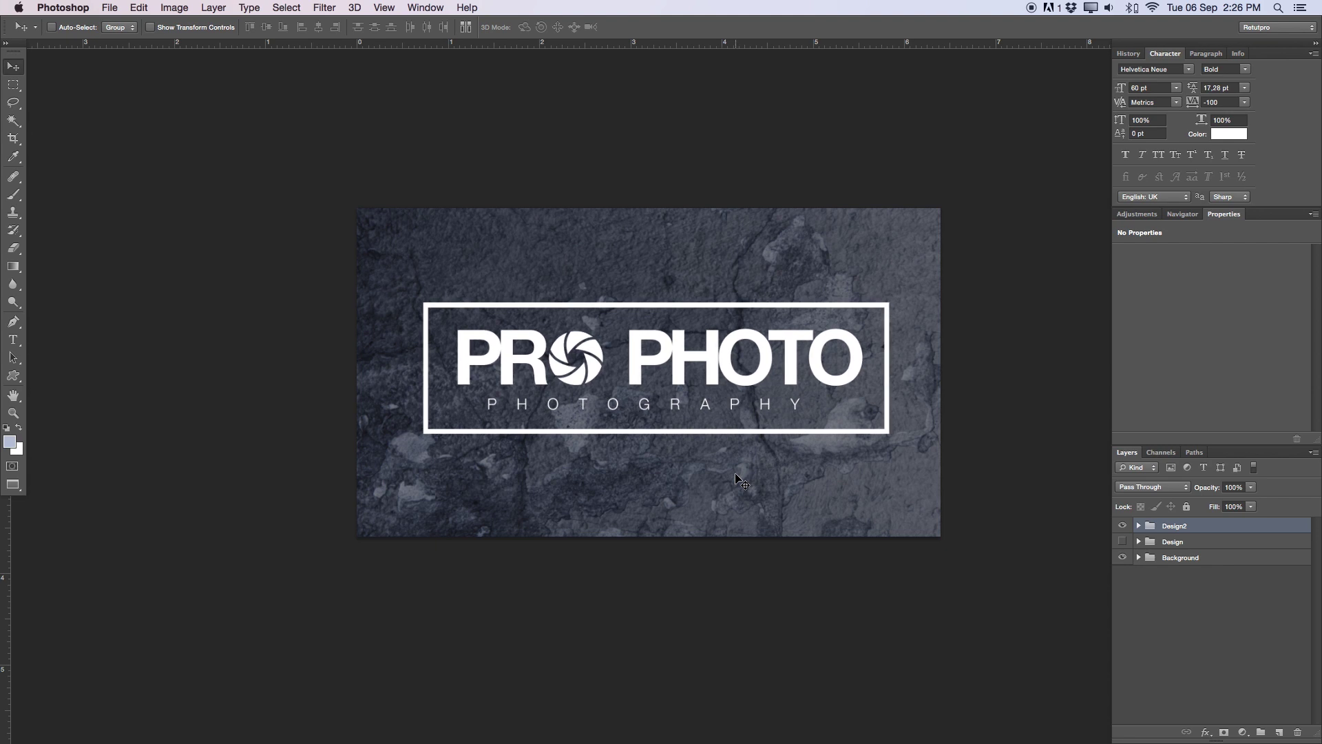
Step: Switch visibility back and forth between the older Design group and Design2 to compare them
{"action": "left_click", "coordinate": [1124, 526]}
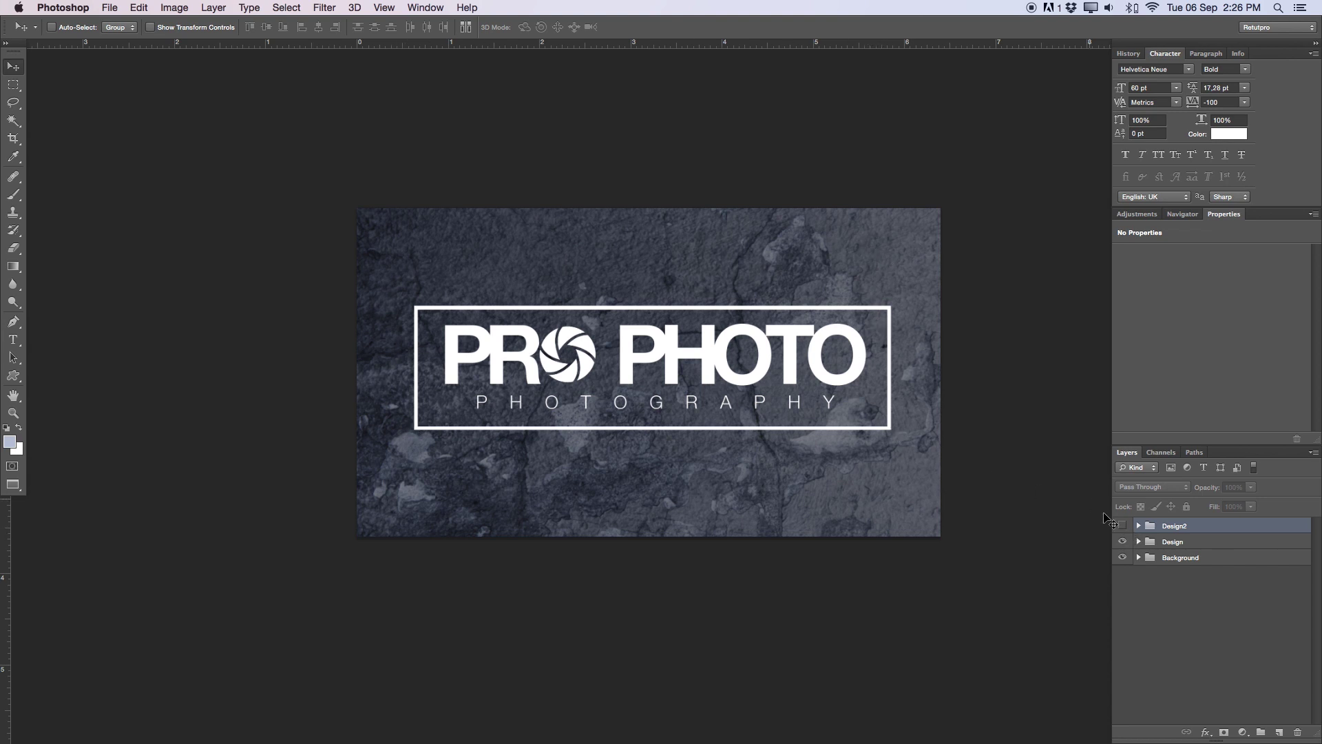
{"action": "left_click", "coordinate": [1123, 541]}
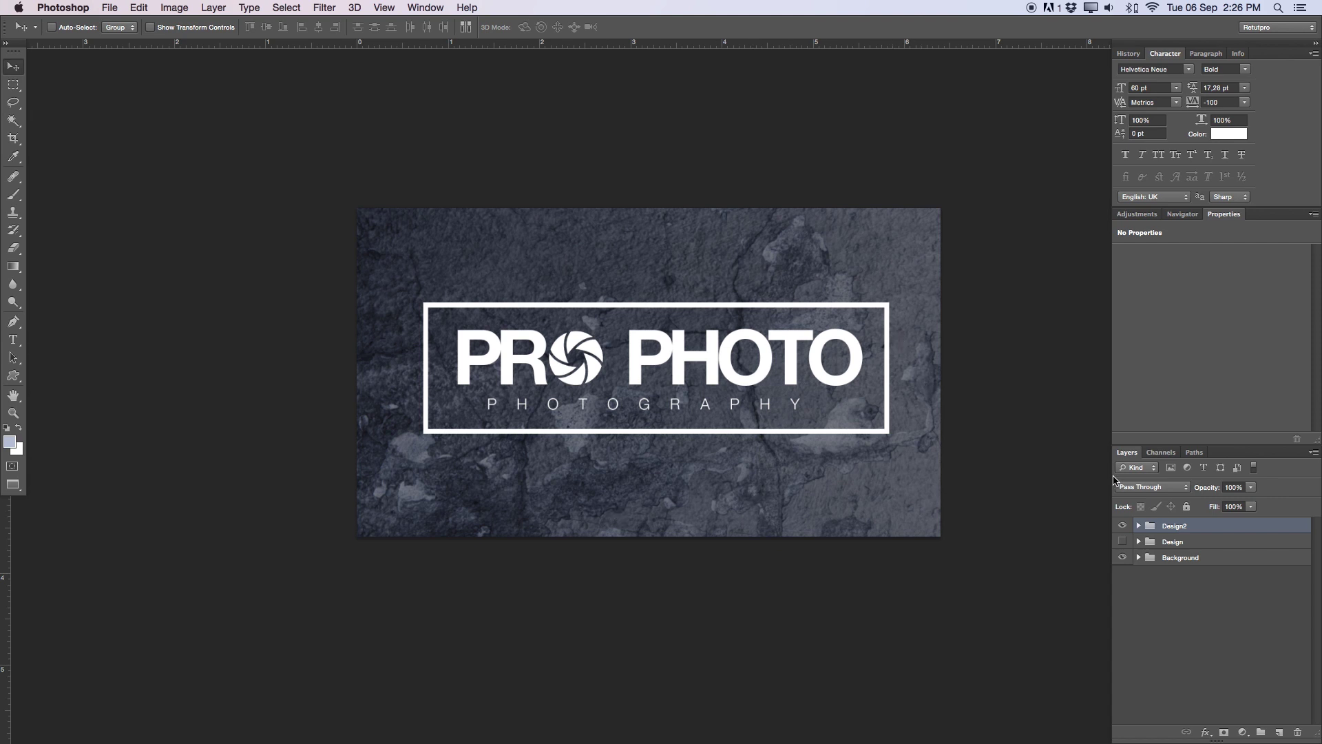
{"action": "left_click", "coordinate": [1123, 526]}
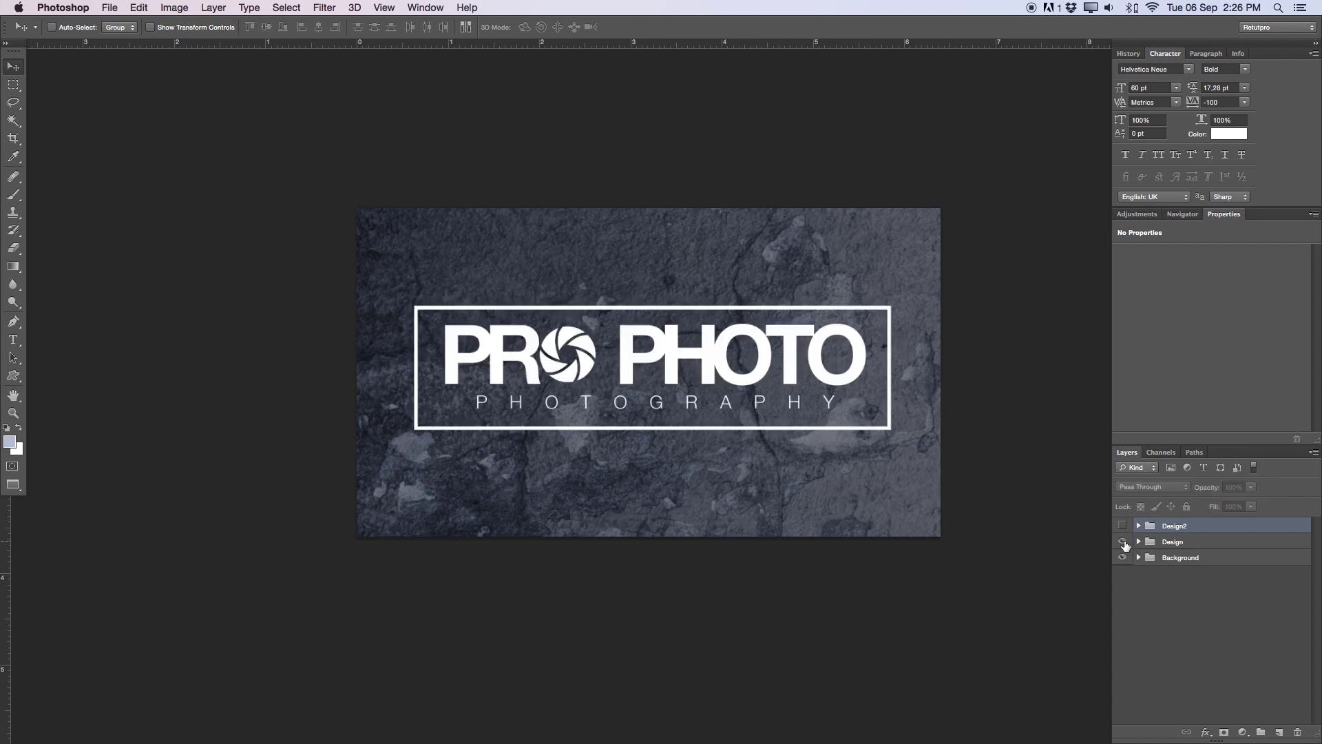
{"action": "left_click", "coordinate": [1123, 542]}
{"action": "left_click", "coordinate": [1125, 544]}
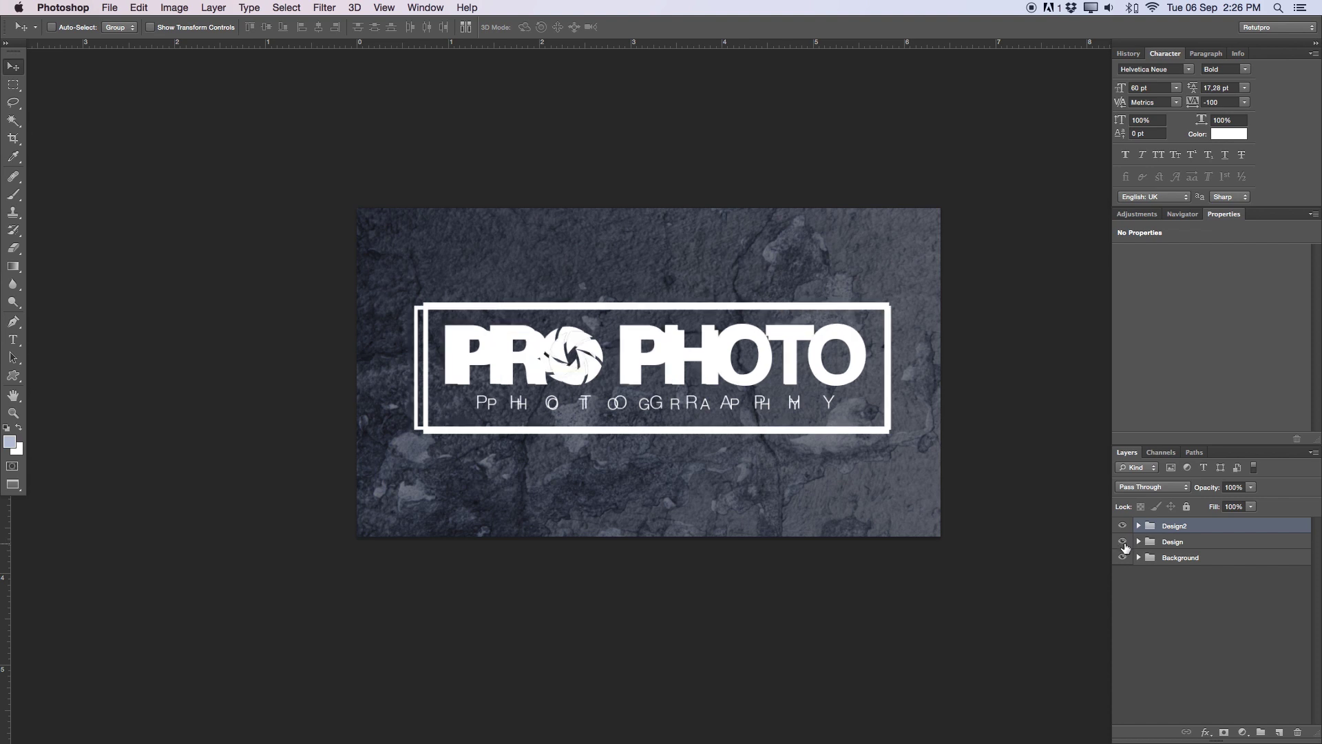
Step: Expand Design2, select the PR PHOTO text layer and zoom in on the framed logo
{"action": "left_click", "coordinate": [1138, 526]}
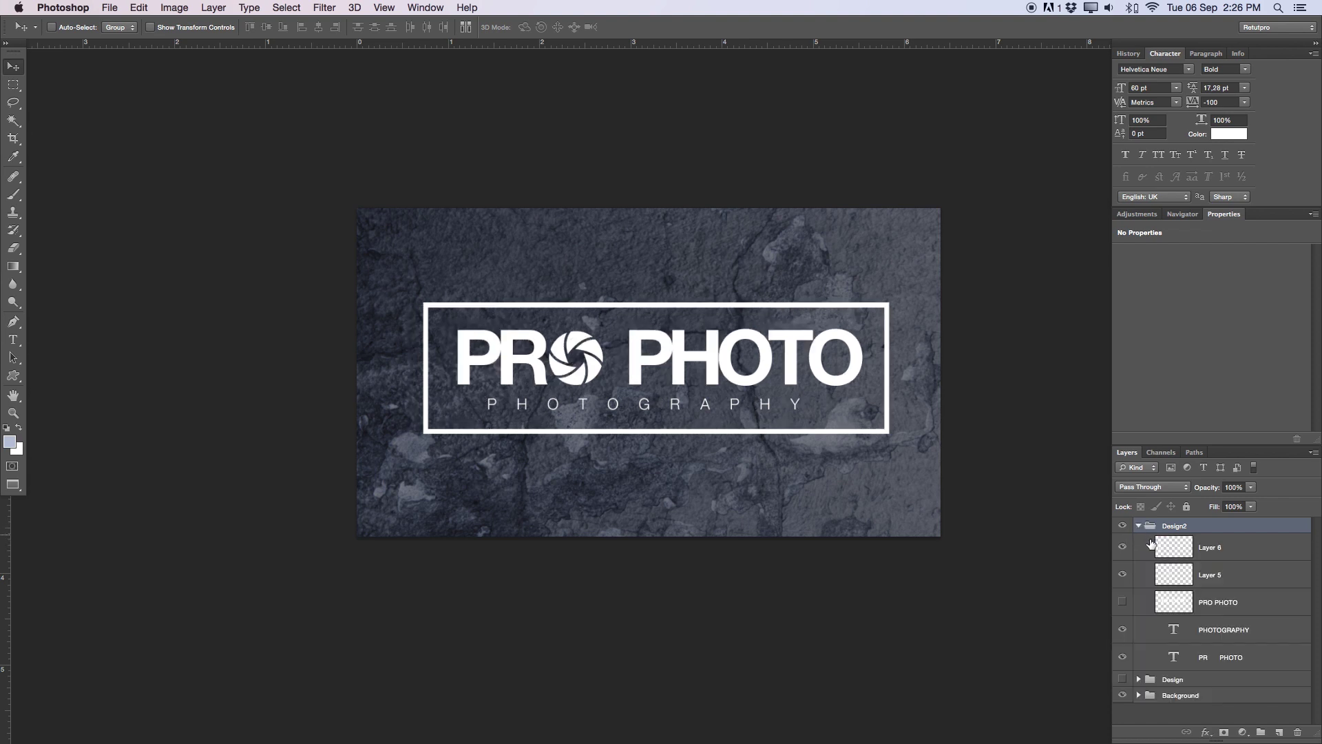
{"action": "left_click", "coordinate": [1206, 659]}
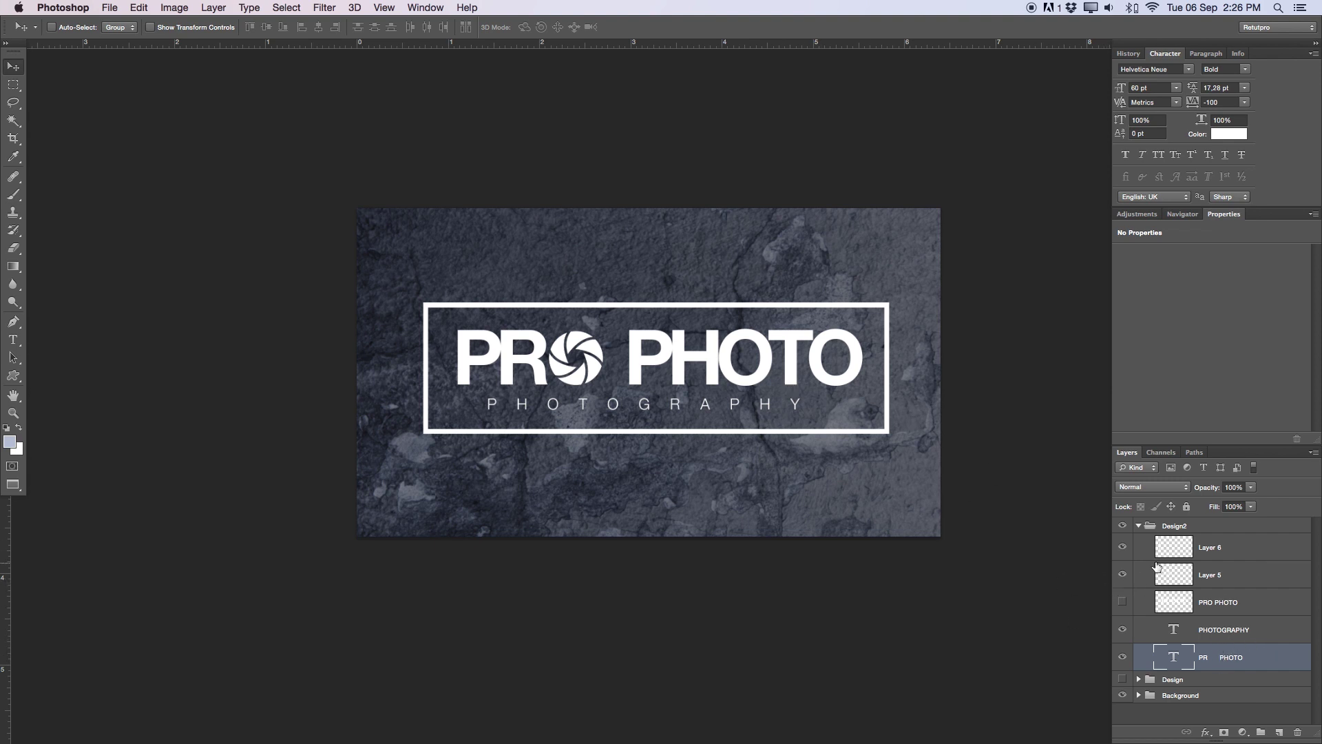
{"action": "key", "text": "z"}
{"action": "mouse_move", "coordinate": [794, 441]}
{"action": "left_mouse_down"}
{"action": "mouse_move", "coordinate": [790, 454]}
{"action": "mouse_move", "coordinate": [735, 403]}
{"action": "left_mouse_up"}
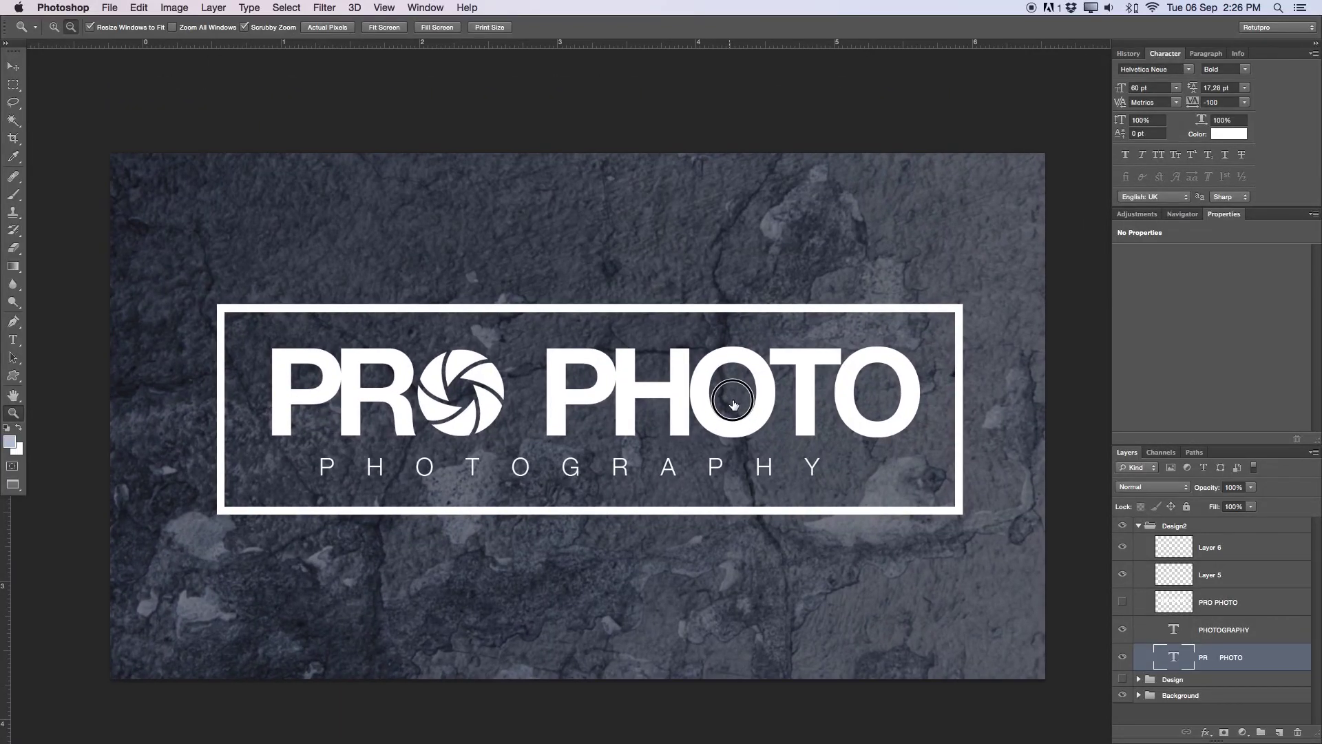